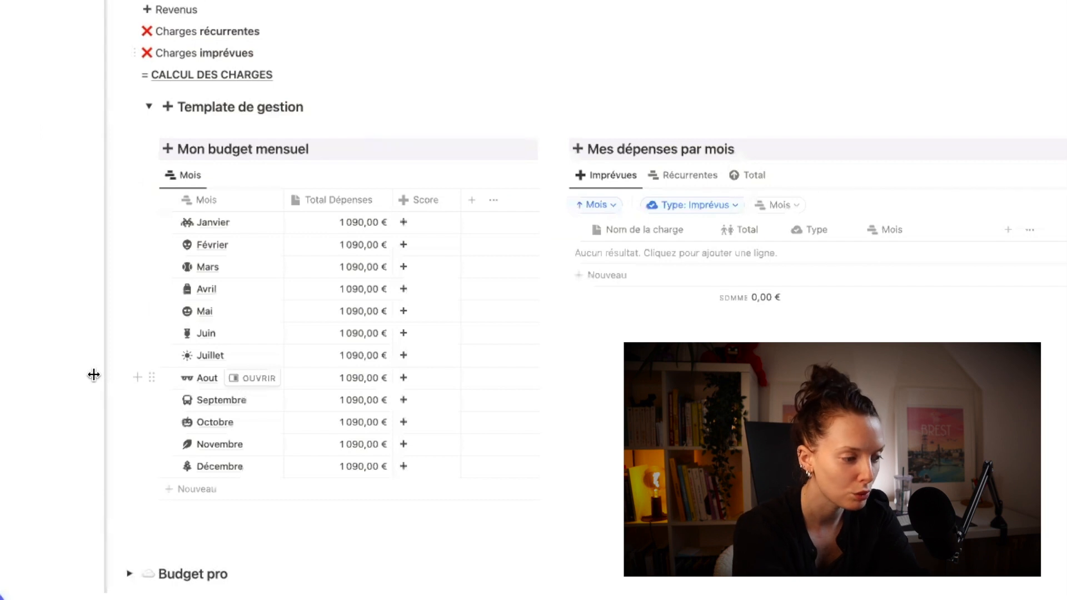
- Examine the Total Dépenses rollup and the Score formula on the Janvier row of the monthly budget
{"action": "left_click", "coordinate": [355, 223]}
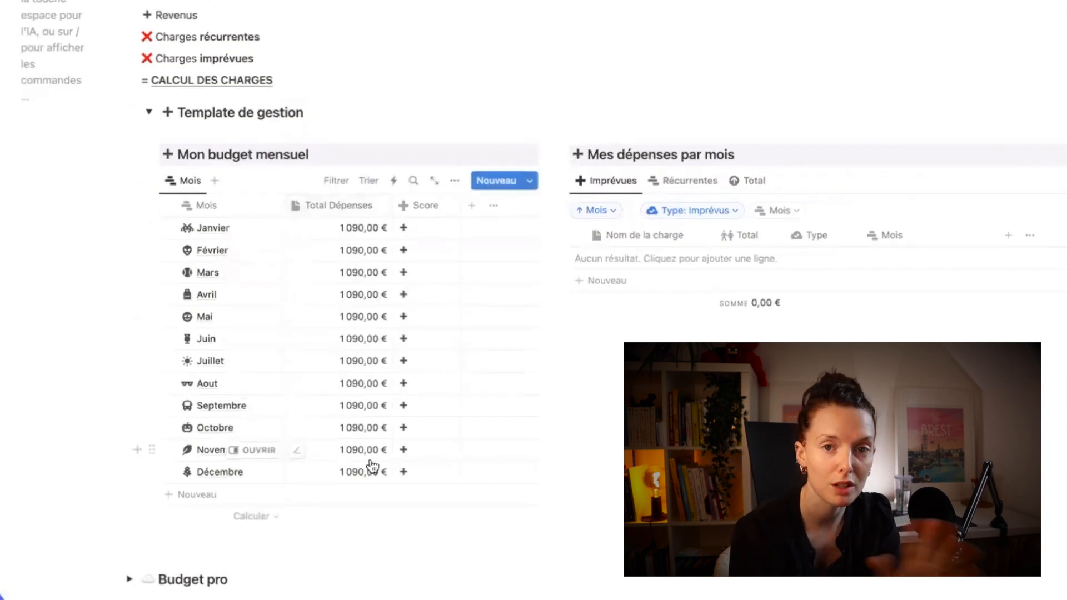
{"action": "left_click", "coordinate": [421, 228]}
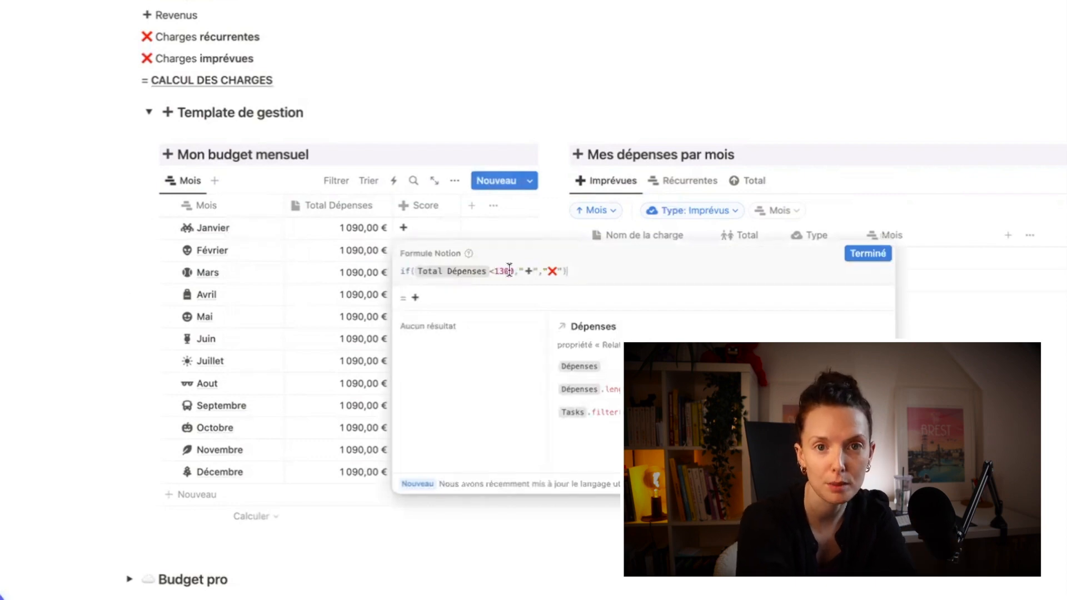
{"action": "left_click", "coordinate": [432, 118]}
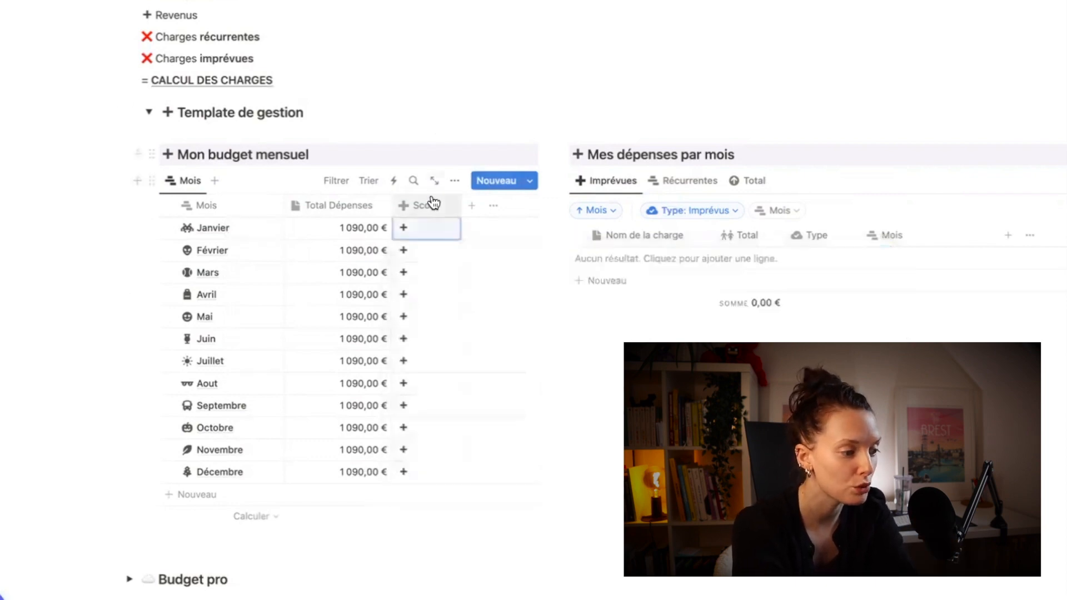
{"action": "left_click", "coordinate": [425, 228]}
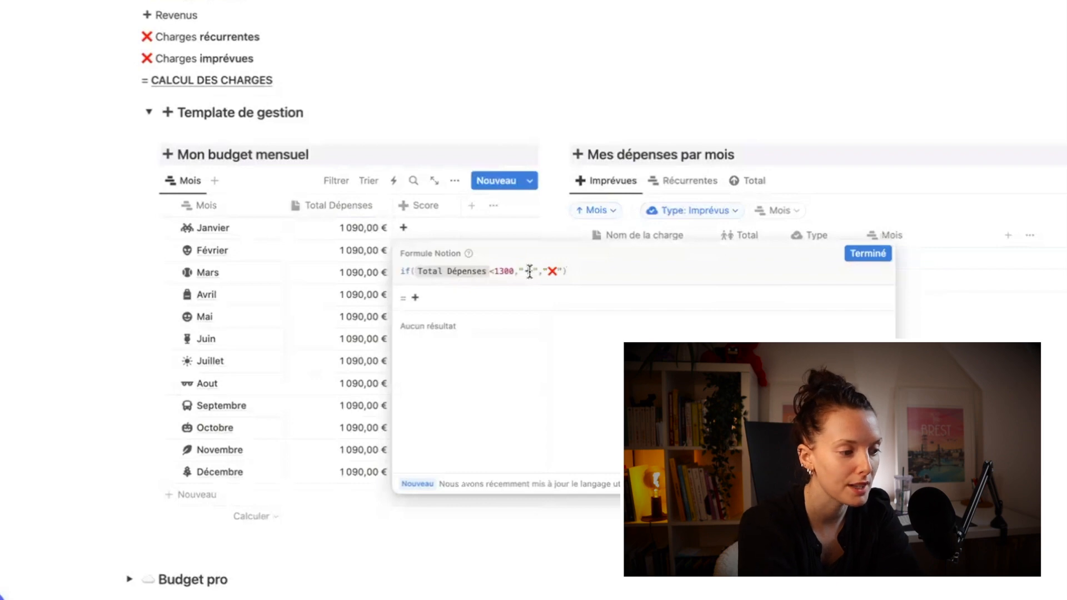
{"action": "left_click", "coordinate": [485, 96]}
{"action": "left_click", "coordinate": [431, 229]}
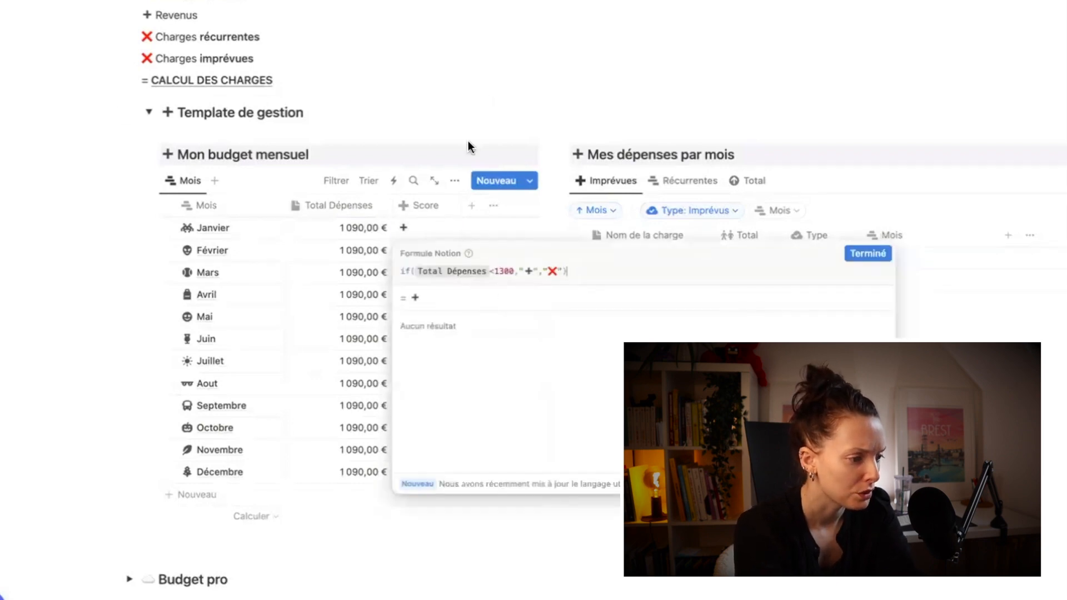
{"action": "left_click", "coordinate": [484, 89]}
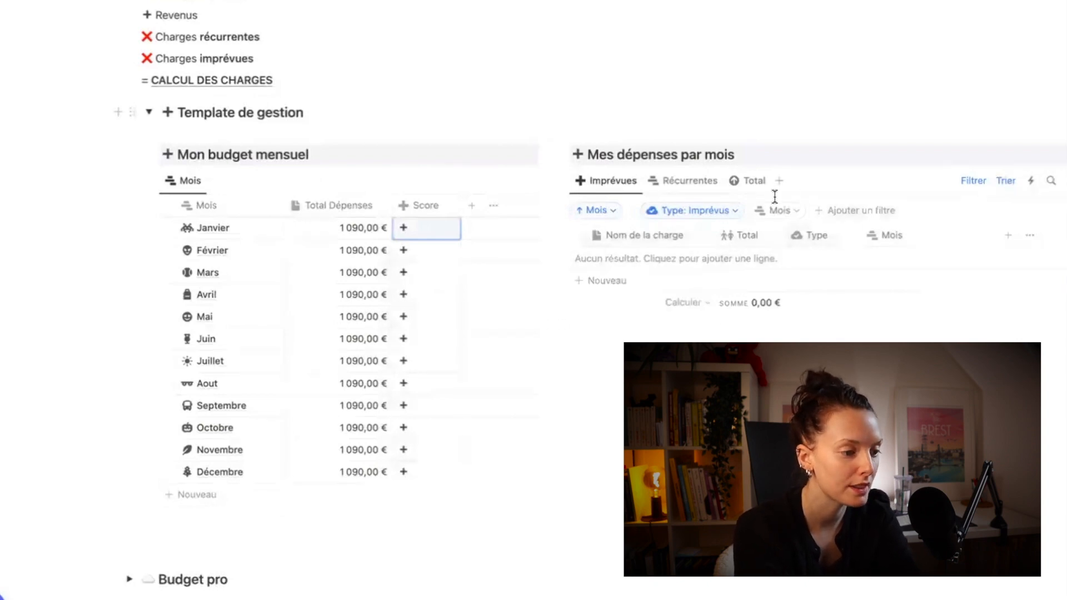
- Switch the monthly expenses to the Récurrentes view and review the recurring charges
{"action": "left_click", "coordinate": [684, 189]}
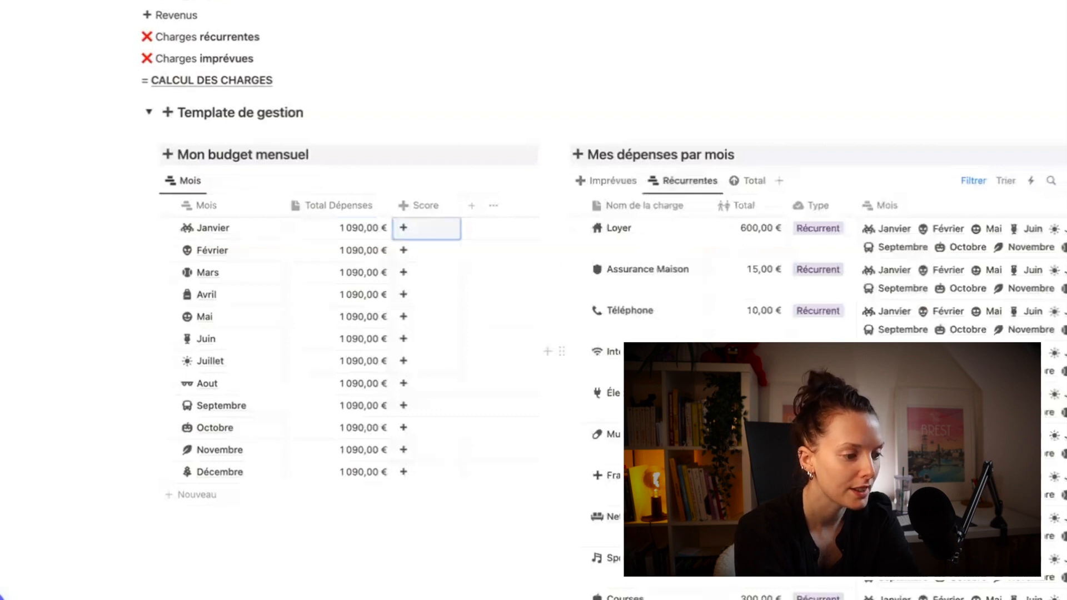
{"action": "scroll", "coordinate": [556, 355], "scroll_direction": "down", "scroll_amount": 2}
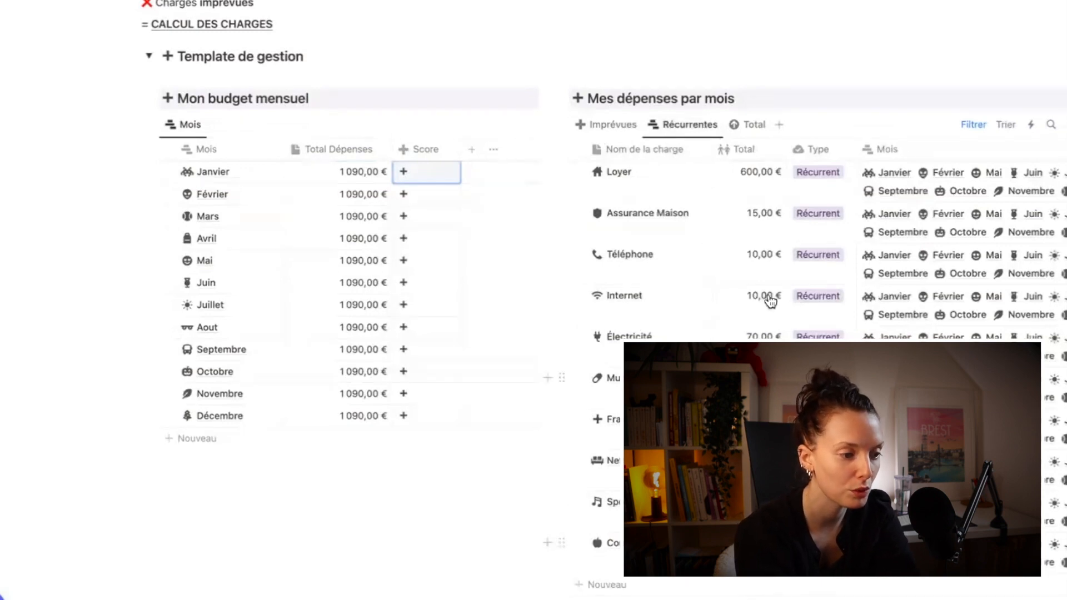
{"action": "scroll", "coordinate": [604, 299], "scroll_direction": "up", "scroll_amount": 1}
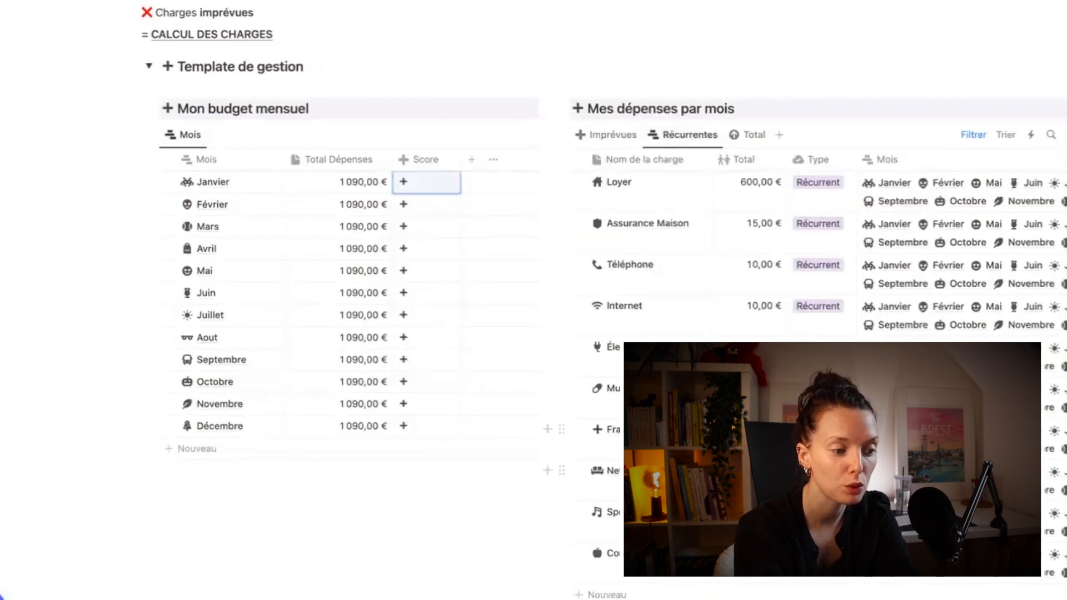
- Unlink Juin, Juillet, Aout, Septembre and Octobre from the Mois relation of the Loyer charge
{"action": "left_click", "coordinate": [904, 195]}
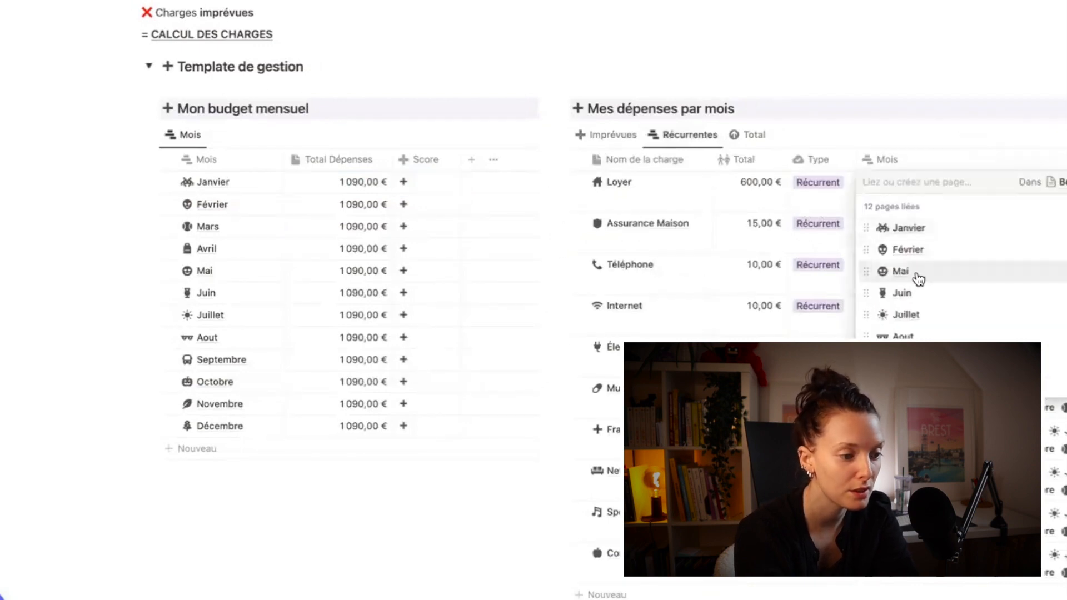
{"action": "left_click", "coordinate": [1064, 293]}
{"action": "left_click", "coordinate": [1065, 293]}
{"action": "left_click", "coordinate": [1064, 293]}
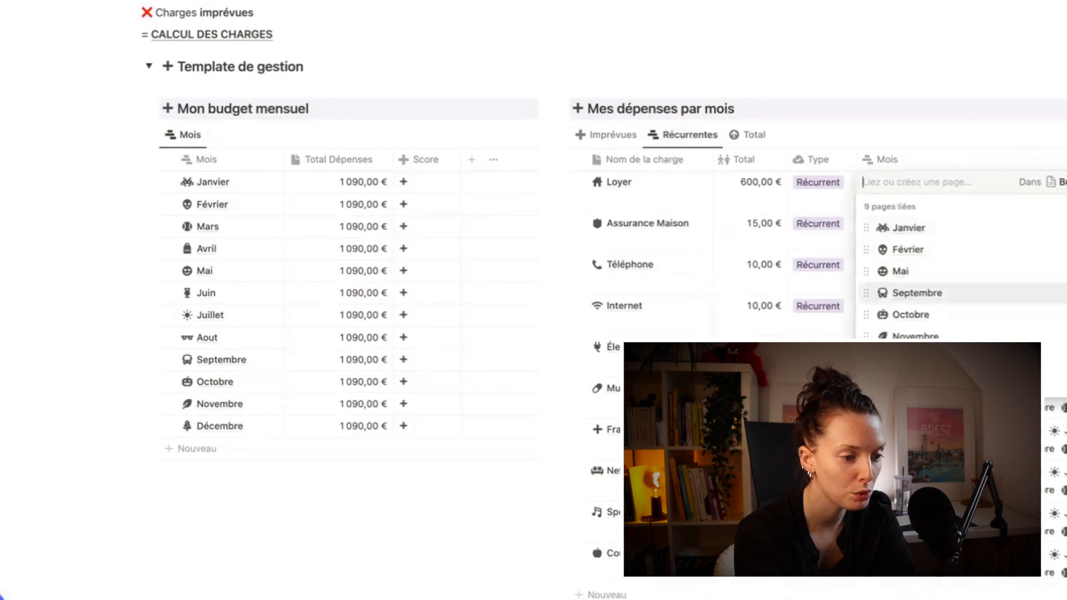
{"action": "left_click", "coordinate": [1065, 293]}
{"action": "left_click", "coordinate": [1065, 293]}
{"action": "left_click", "coordinate": [432, 336]}
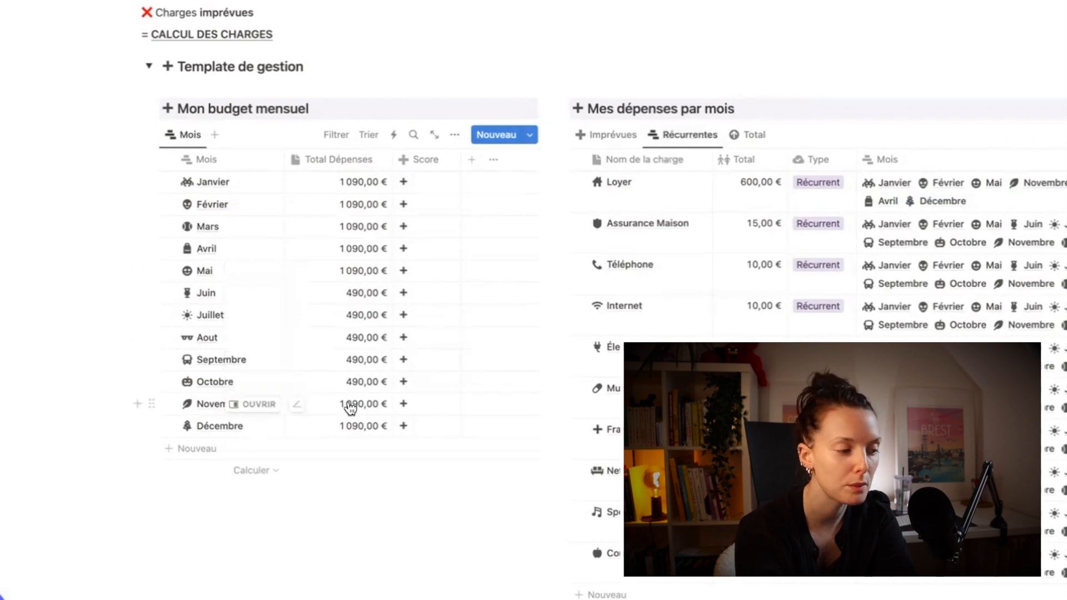
- Link Juin, Juillet, Aout, Septembre and Octobre back to the Mois relation of the Loyer charge
{"action": "left_click", "coordinate": [982, 200]}
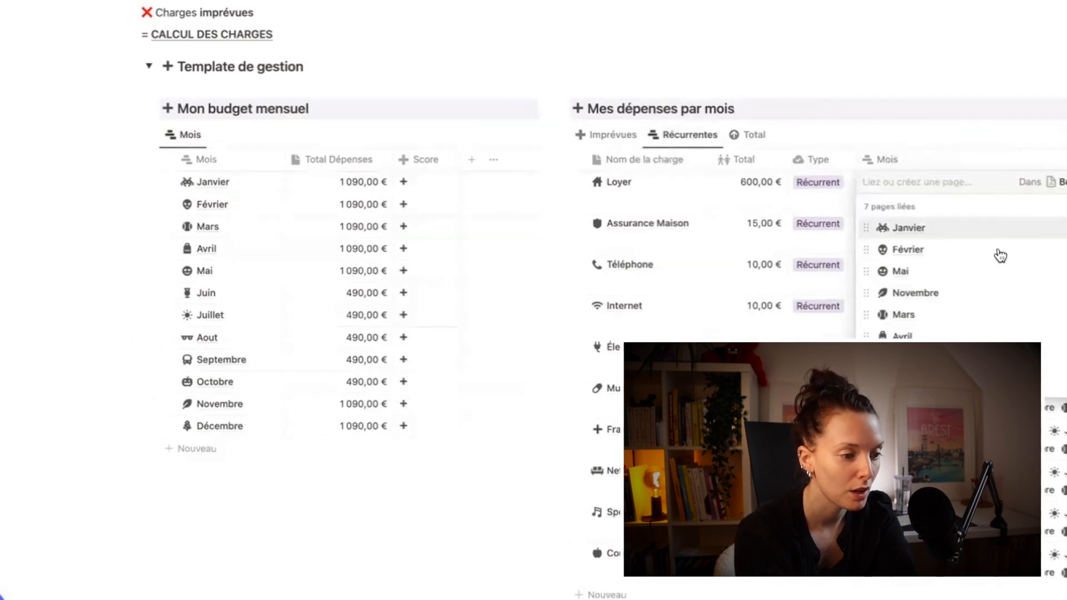
{"action": "scroll", "coordinate": [1000, 309], "scroll_direction": "down", "scroll_amount": 3}
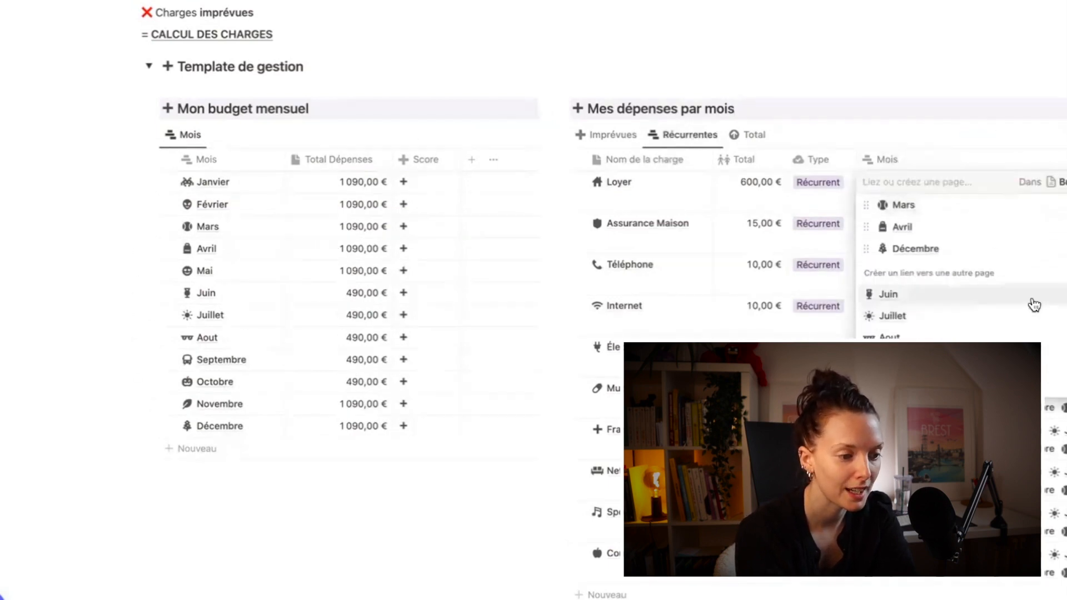
{"action": "left_click", "coordinate": [1060, 294]}
{"action": "left_click", "coordinate": [1062, 316]}
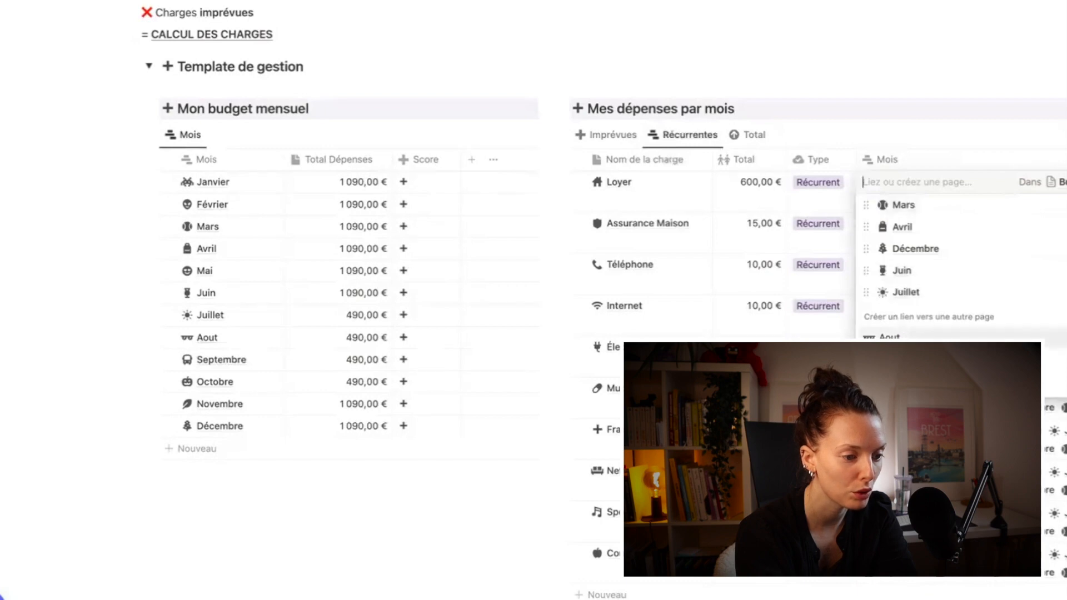
{"action": "left_click", "coordinate": [1062, 338]}
{"action": "left_click", "coordinate": [1061, 359]}
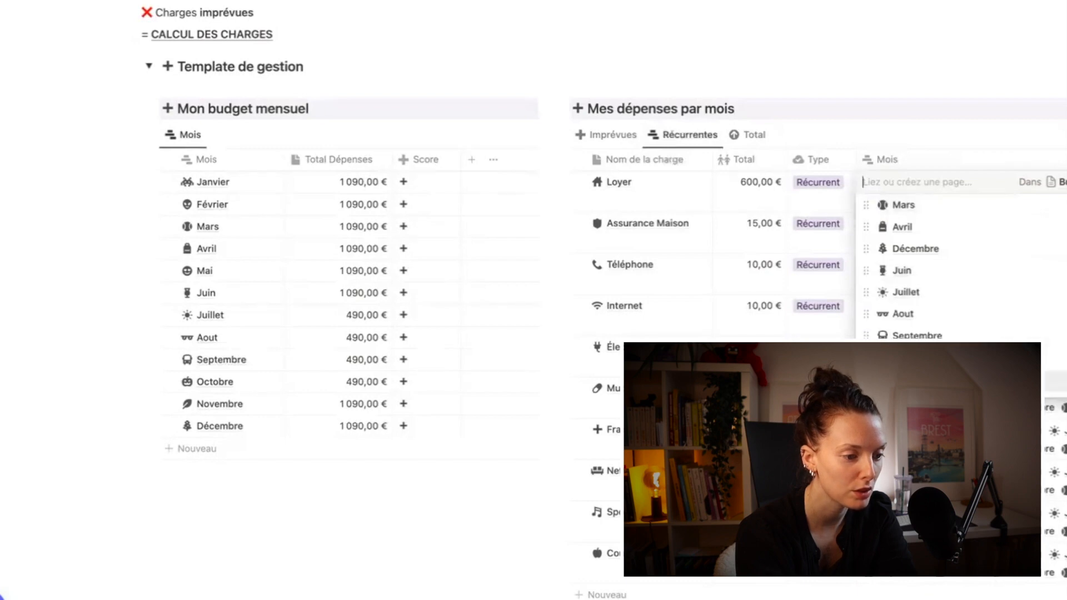
{"action": "left_click", "coordinate": [874, 105]}
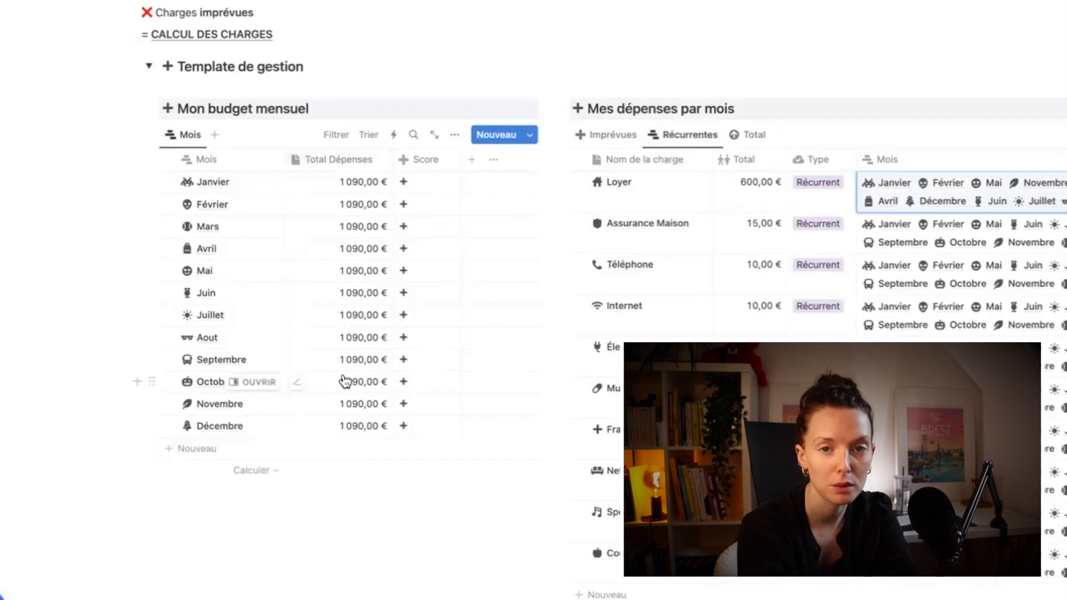
- Switch the monthly expenses to the Imprévues view and hide its filter bar
{"action": "left_click", "coordinate": [612, 143]}
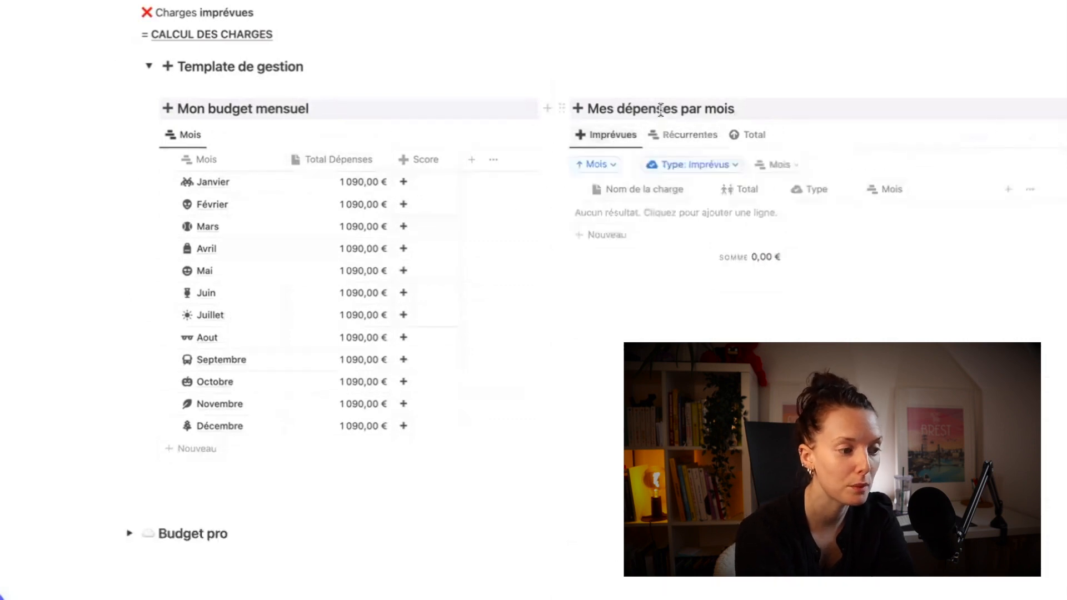
{"action": "left_click", "coordinate": [972, 136]}
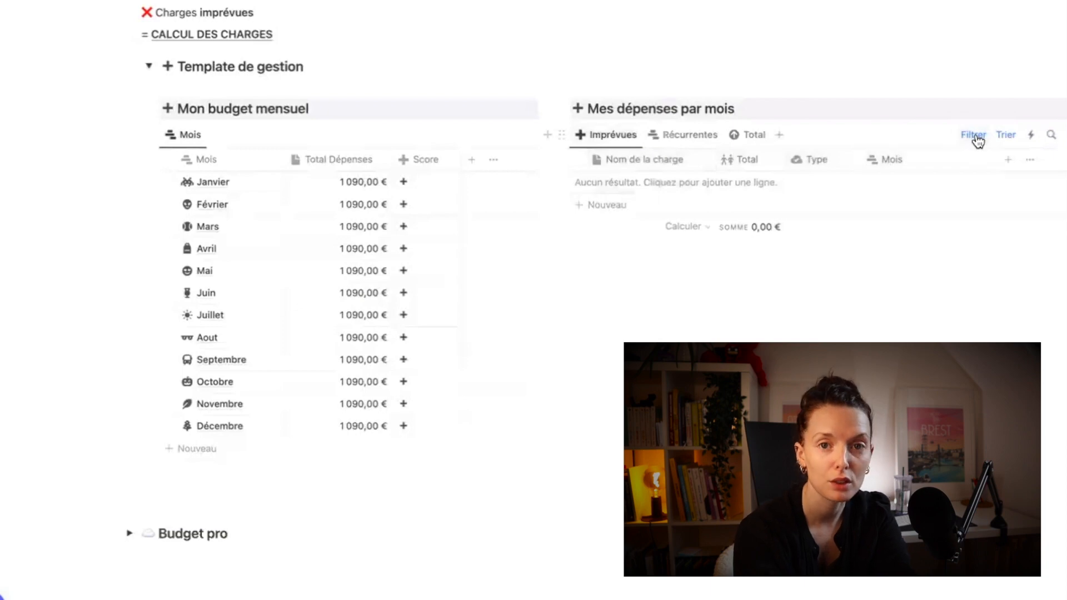
- Show the monthly budget database's title temporarily and examine its Total Dépenses rollup and Score formula
{"action": "left_click", "coordinate": [189, 135]}
{"action": "left_click", "coordinate": [233, 225]}
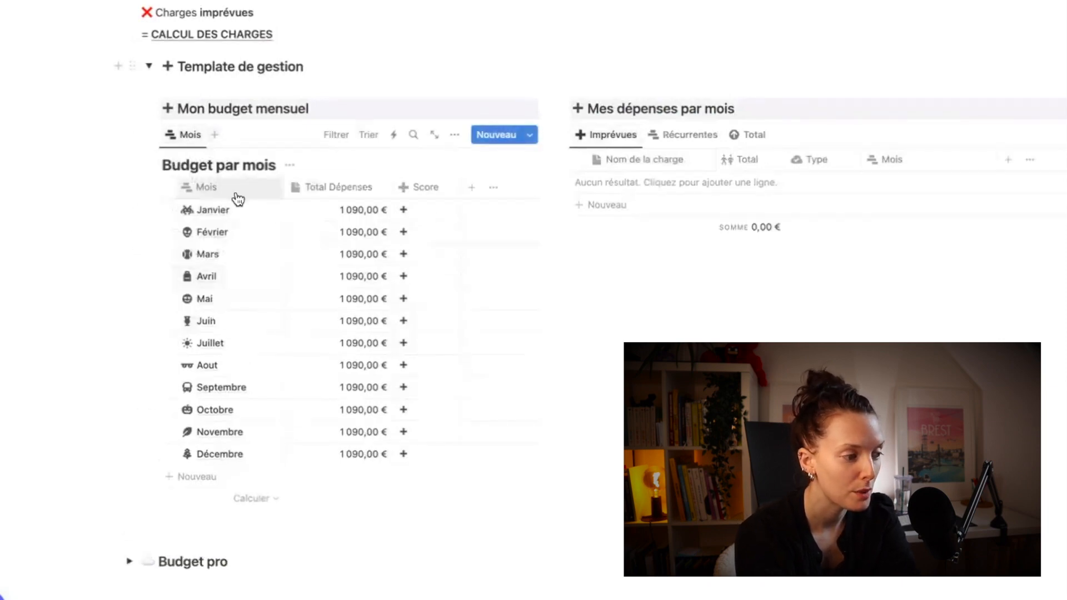
{"action": "left_click", "coordinate": [364, 218]}
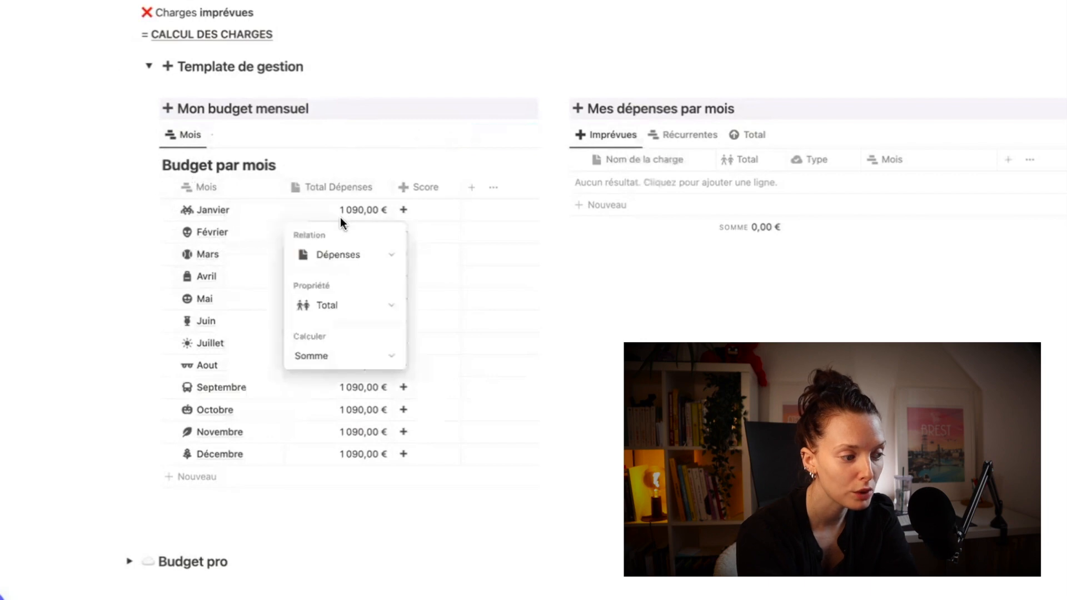
{"action": "left_click", "coordinate": [416, 188]}
{"action": "left_click", "coordinate": [430, 186]}
{"action": "left_click", "coordinate": [443, 156]}
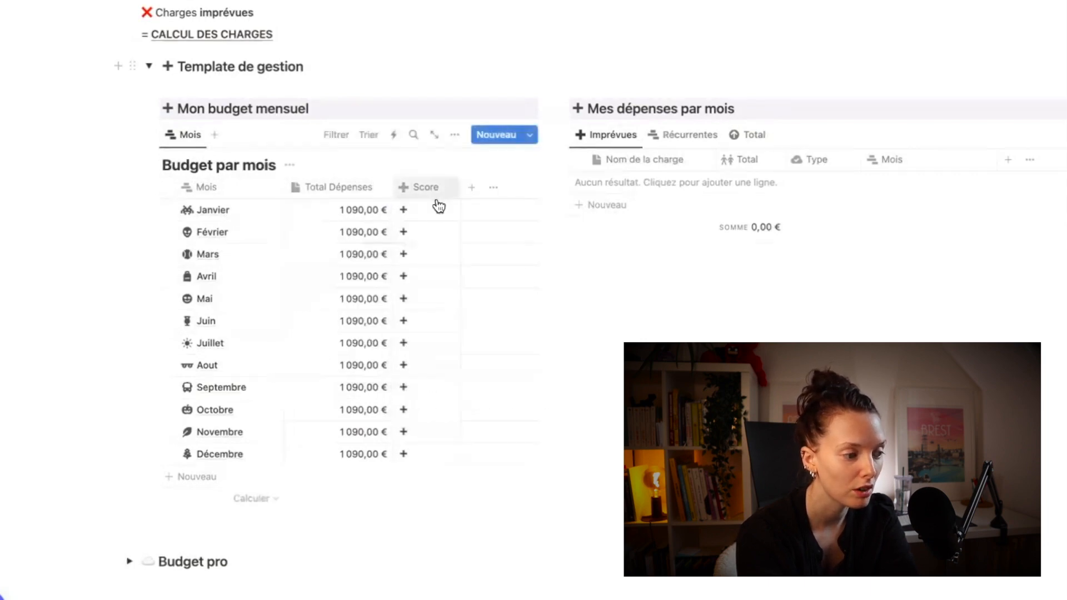
{"action": "left_click", "coordinate": [438, 206]}
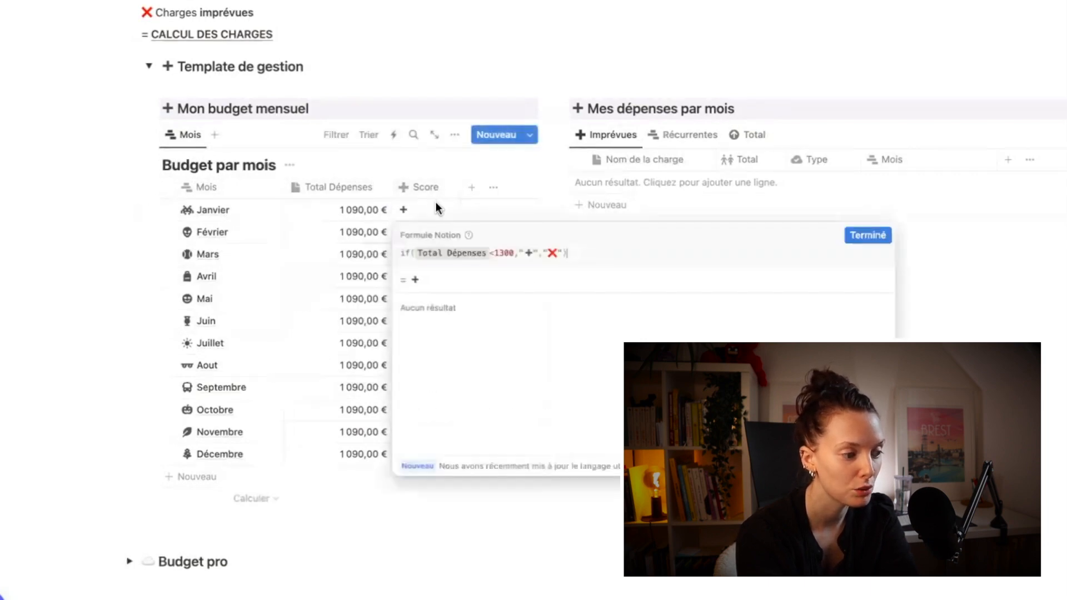
{"action": "left_click", "coordinate": [274, 162]}
- Show the source database title above the Imprévues expenses and hide it again
{"action": "left_click", "coordinate": [594, 135]}
{"action": "left_click", "coordinate": [611, 226]}
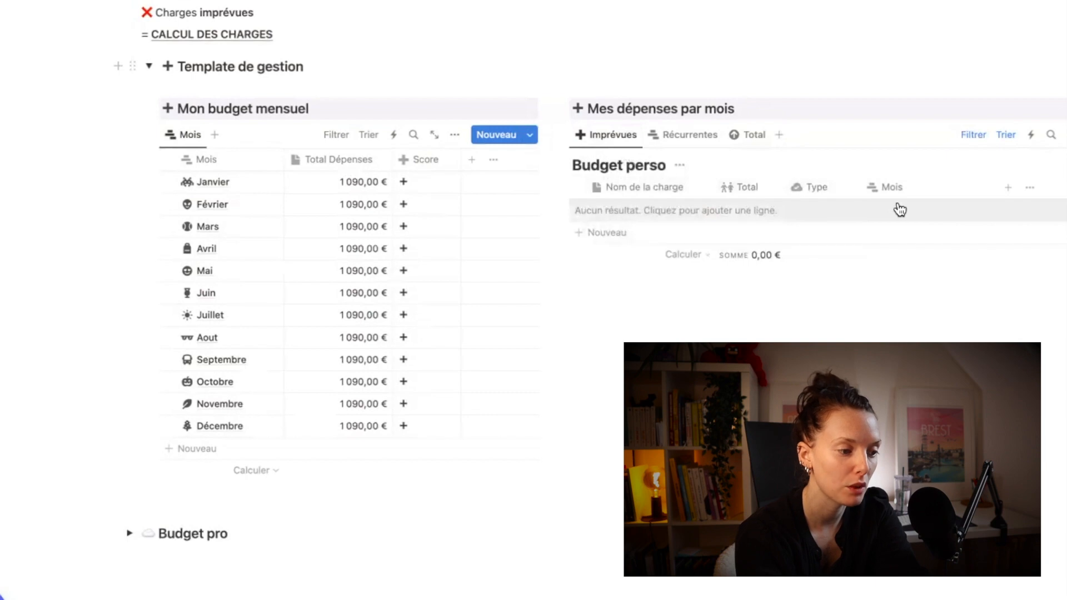
{"action": "left_click", "coordinate": [680, 167]}
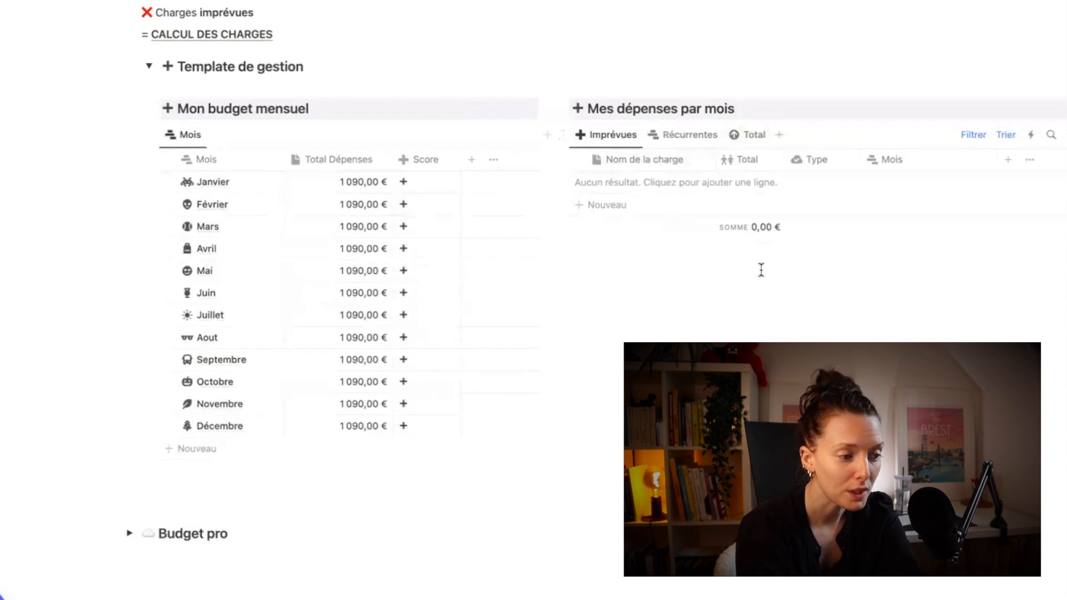
- Reveal the filters of the Imprévues view and set the Mois filter to Octobre
{"action": "left_click", "coordinate": [976, 138]}
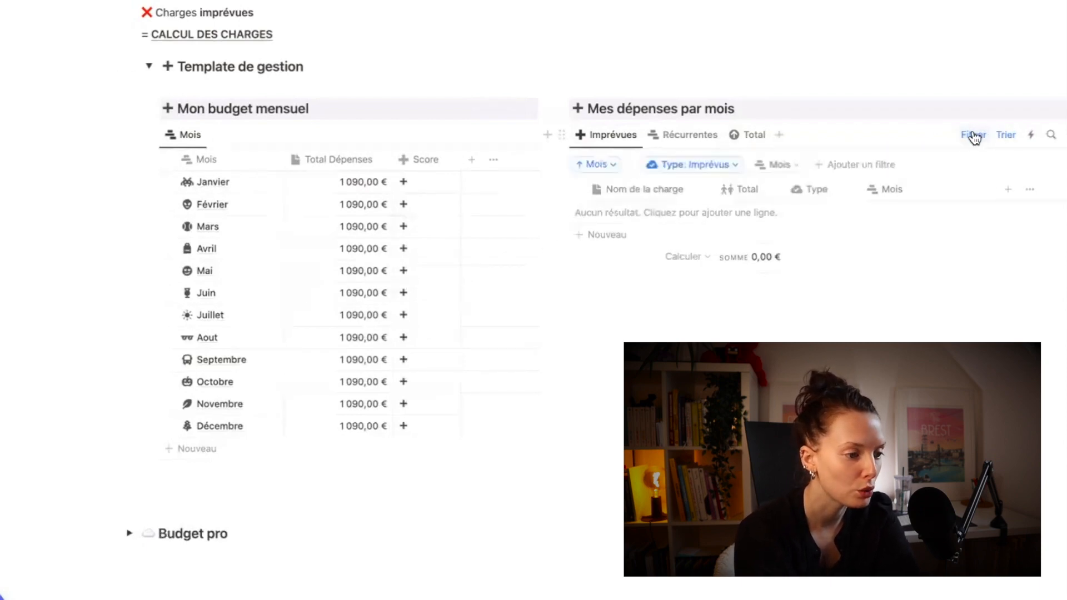
{"action": "left_click", "coordinate": [792, 166]}
{"action": "left_click", "coordinate": [737, 330]}
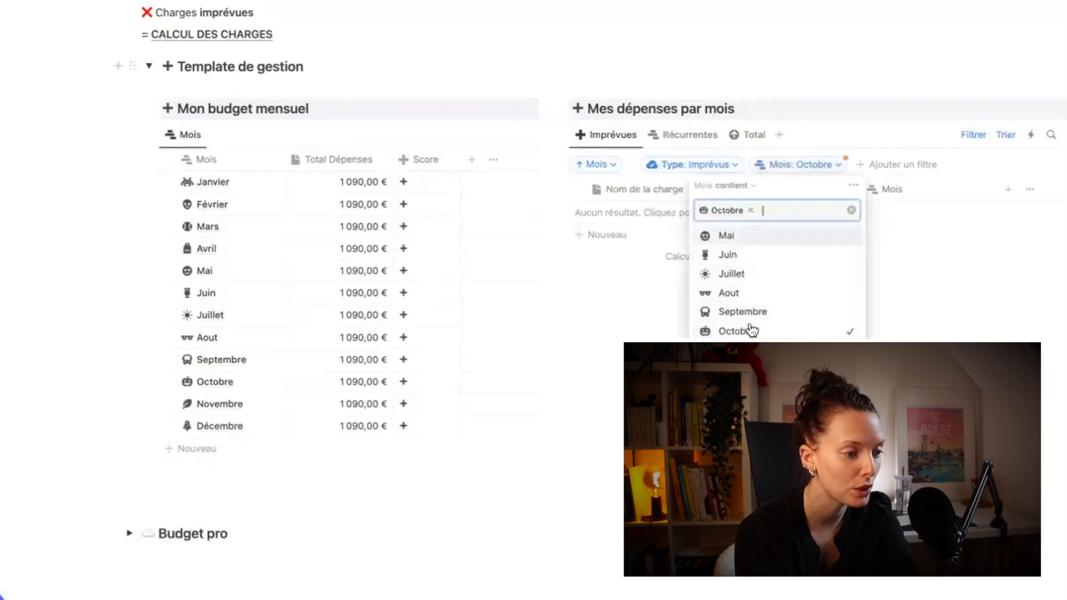
{"action": "key", "text": "Escape"}
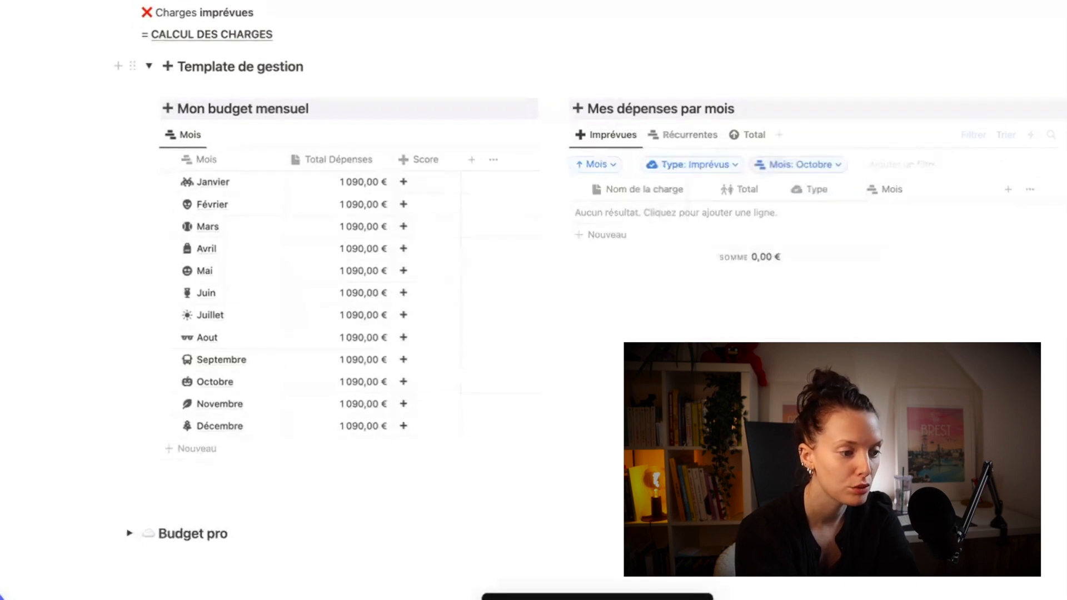
- Add an unexpected October expense named Shopping with a total of 200 €
{"action": "left_click", "coordinate": [658, 212]}
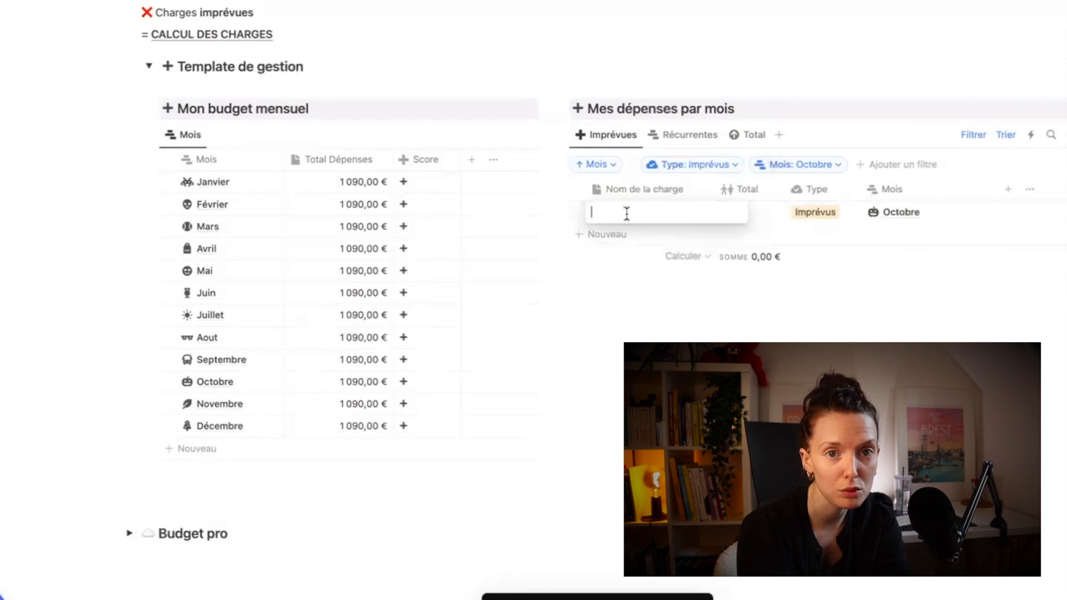
{"action": "type", "text": "Sh"}
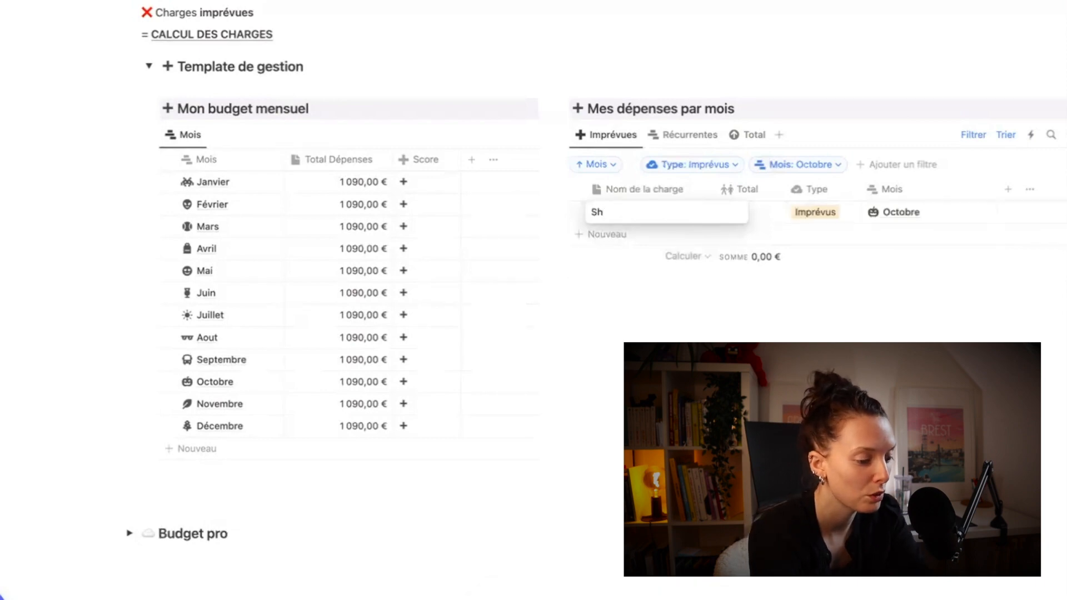
{"action": "type", "text": "oppin"}
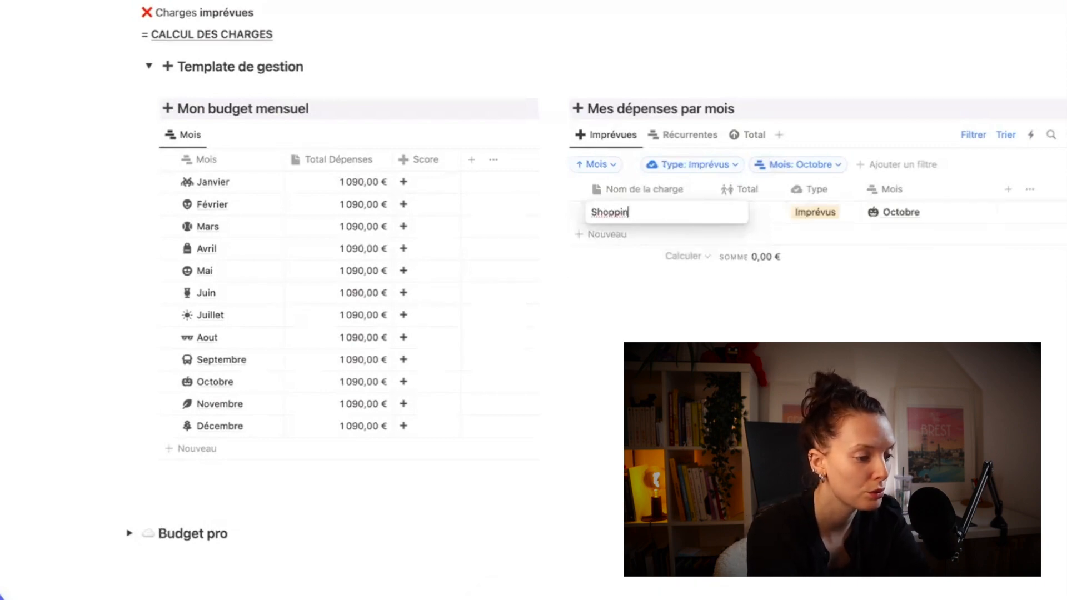
{"action": "type", "text": "g"}
{"action": "left_click", "coordinate": [747, 212]}
{"action": "left_click", "coordinate": [748, 211]}
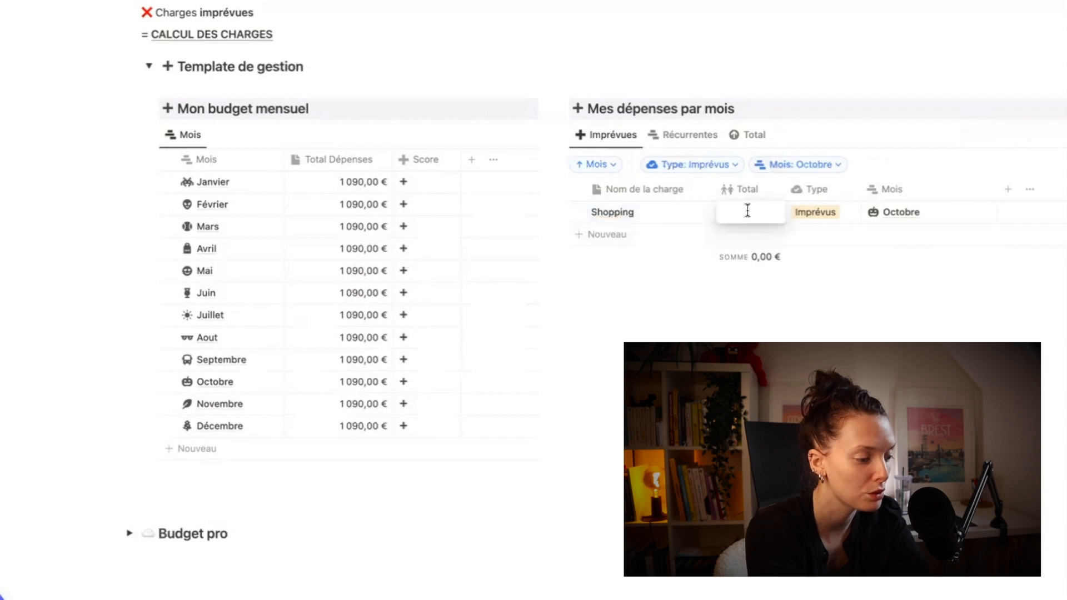
{"action": "type", "text": "200"}
{"action": "key", "text": "Return"}
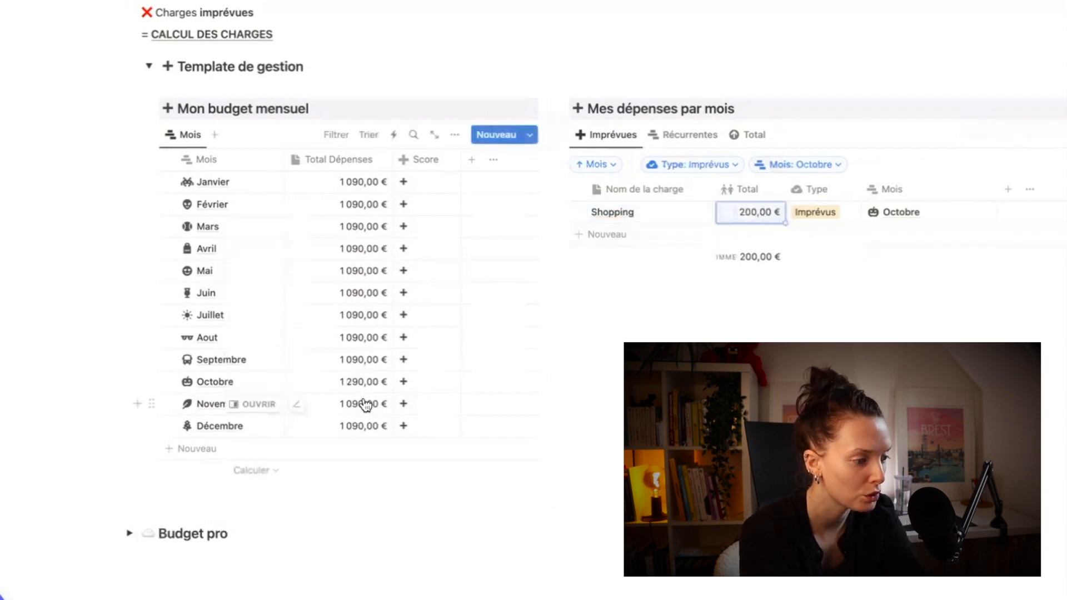
- Add a second unexpected October expense named Cinéma with a total of 15 €
{"action": "left_click", "coordinate": [602, 235]}
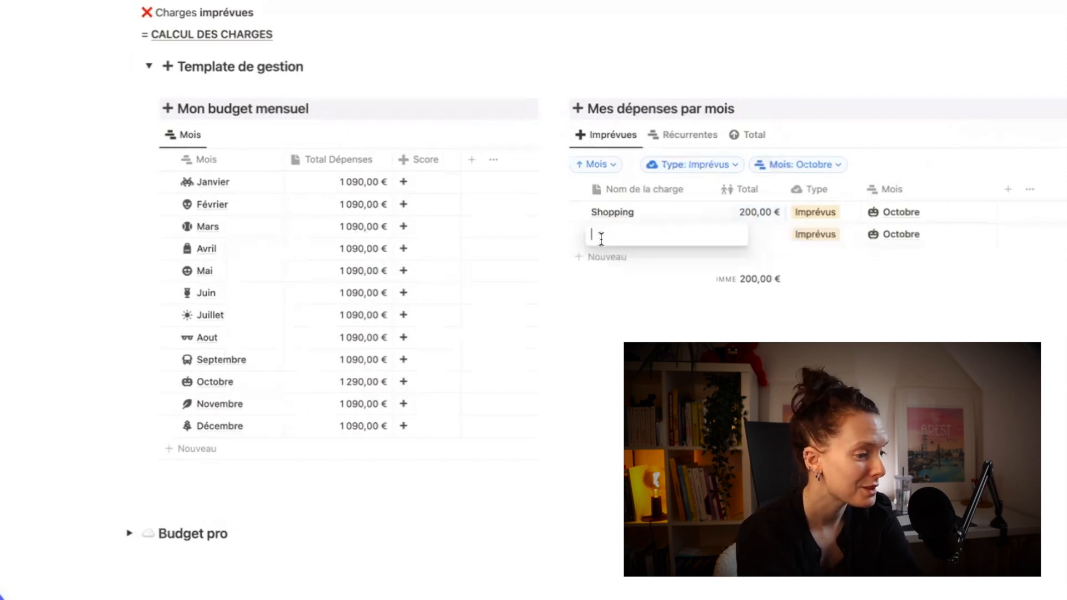
{"action": "type", "text": "Cine"}
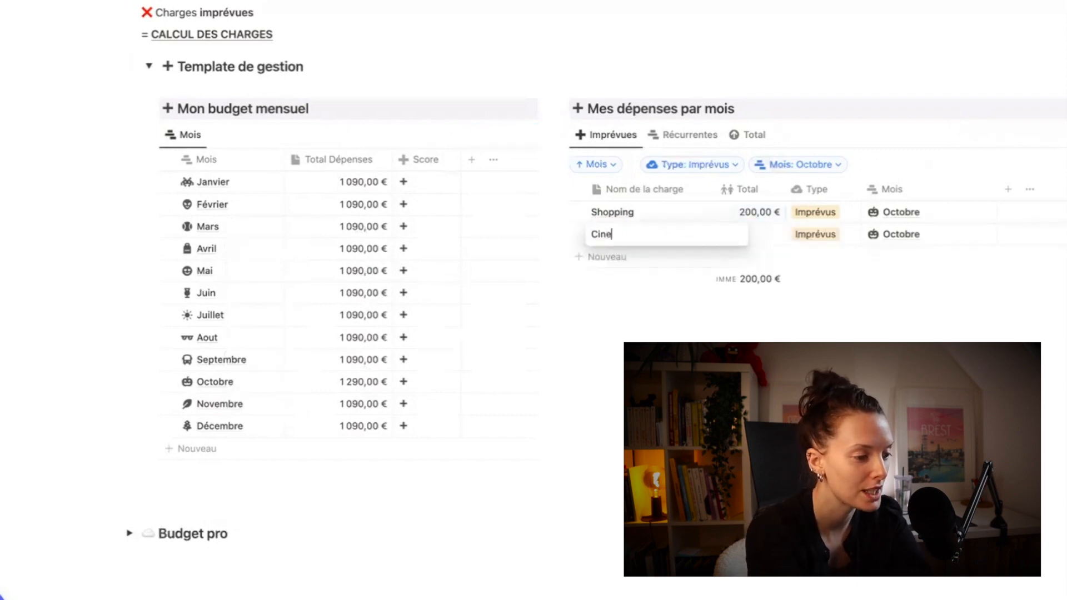
{"action": "key", "text": "BackSpace"}
{"action": "key", "text": "BackSpace"}
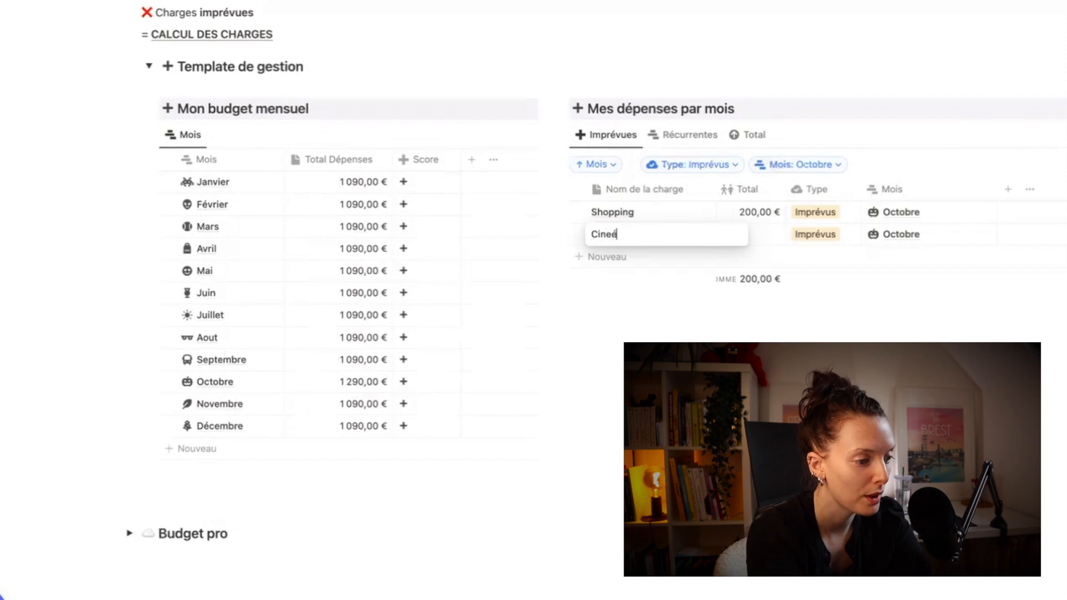
{"action": "left_click", "coordinate": [762, 235]}
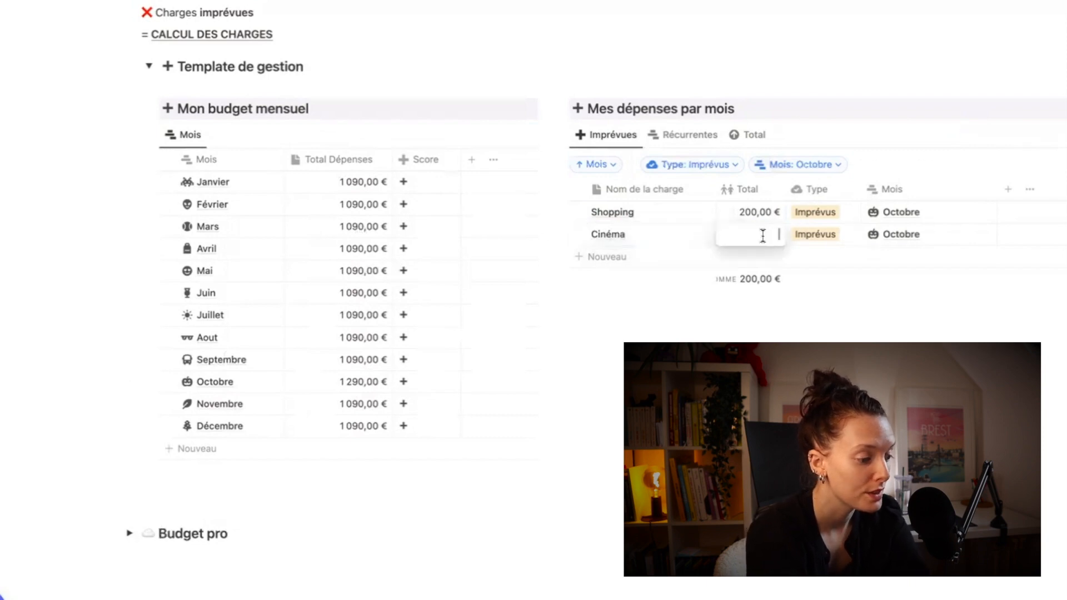
{"action": "type", "text": "15"}
{"action": "key", "text": "Return"}
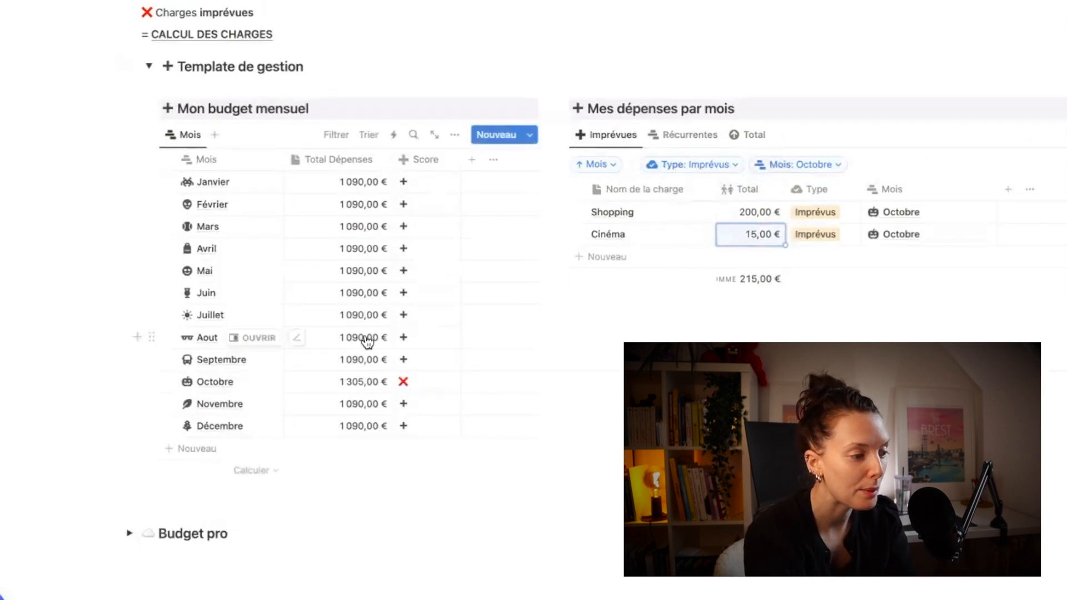
- Sum the Total Dépenses column of the monthly budget table and change that calculation to Moyenne
{"action": "left_click", "coordinate": [349, 469]}
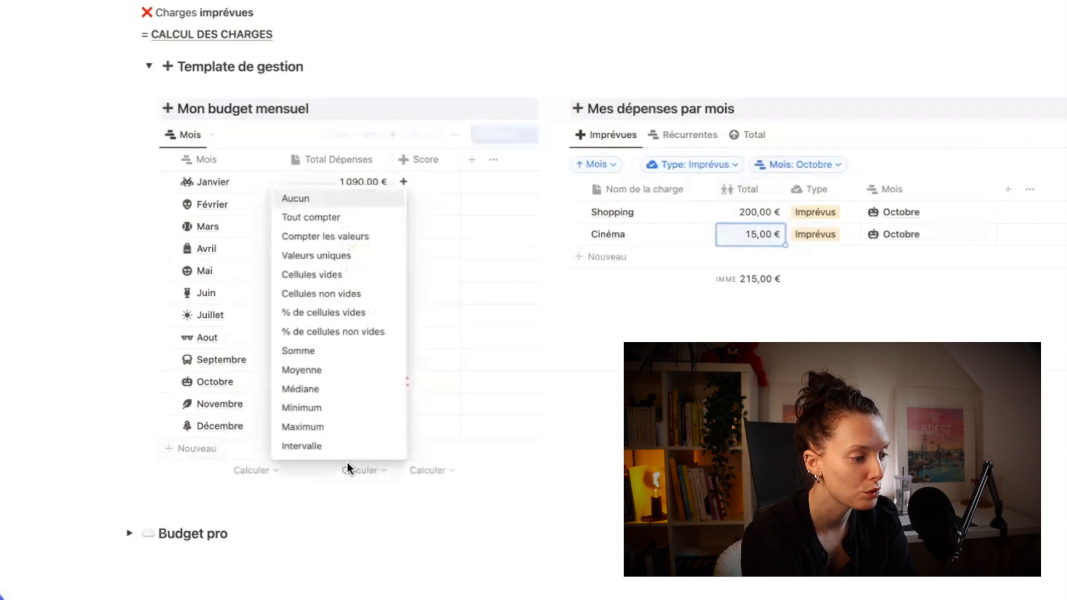
{"action": "left_click", "coordinate": [336, 351]}
{"action": "left_click", "coordinate": [378, 470]}
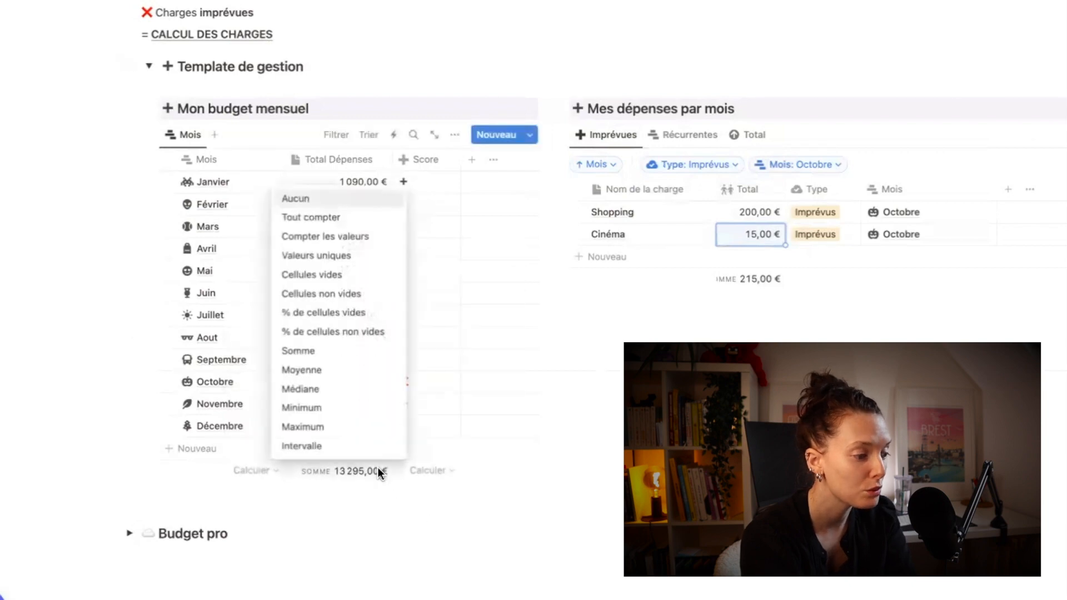
{"action": "left_click", "coordinate": [367, 371]}
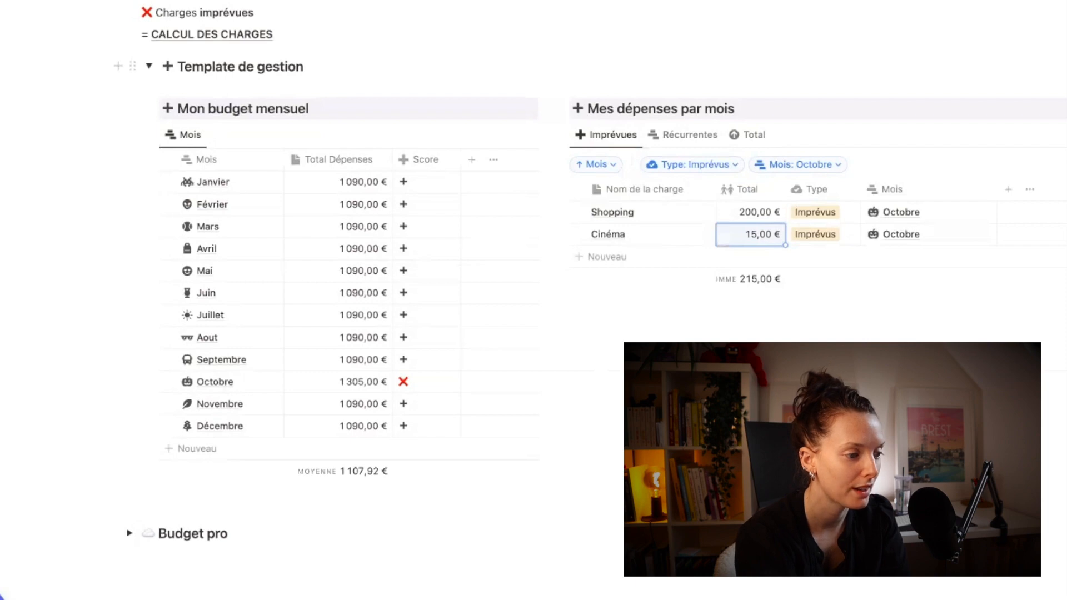
- Examine the Récurrentes and Imprévues expense views and the Score formula of the monthly budget table
{"action": "left_click", "coordinate": [690, 142]}
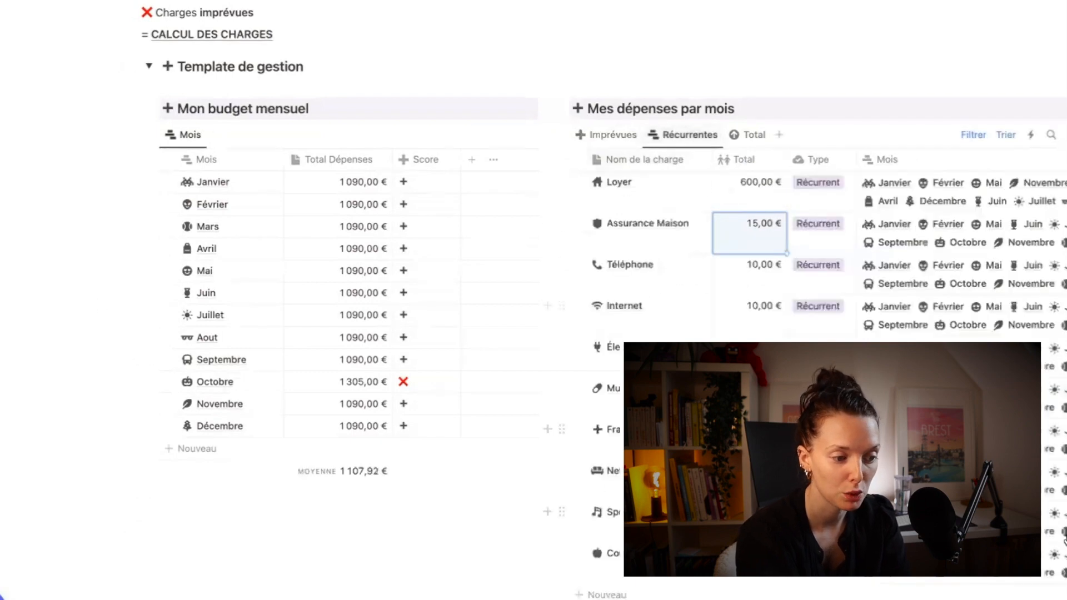
{"action": "scroll", "coordinate": [945, 300], "scroll_direction": "right", "scroll_amount": 1}
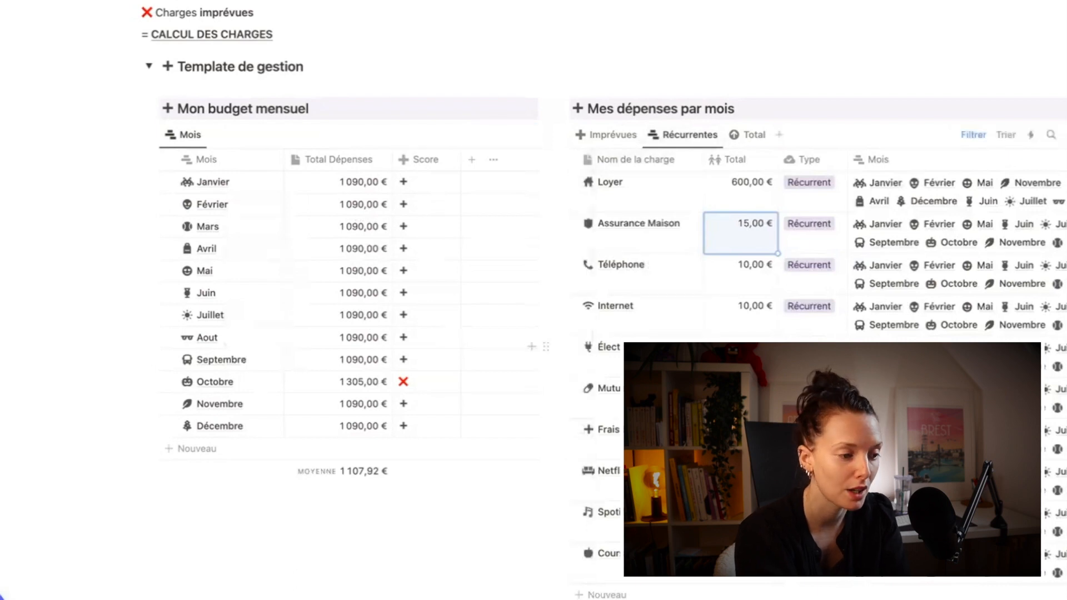
{"action": "left_click", "coordinate": [435, 182]}
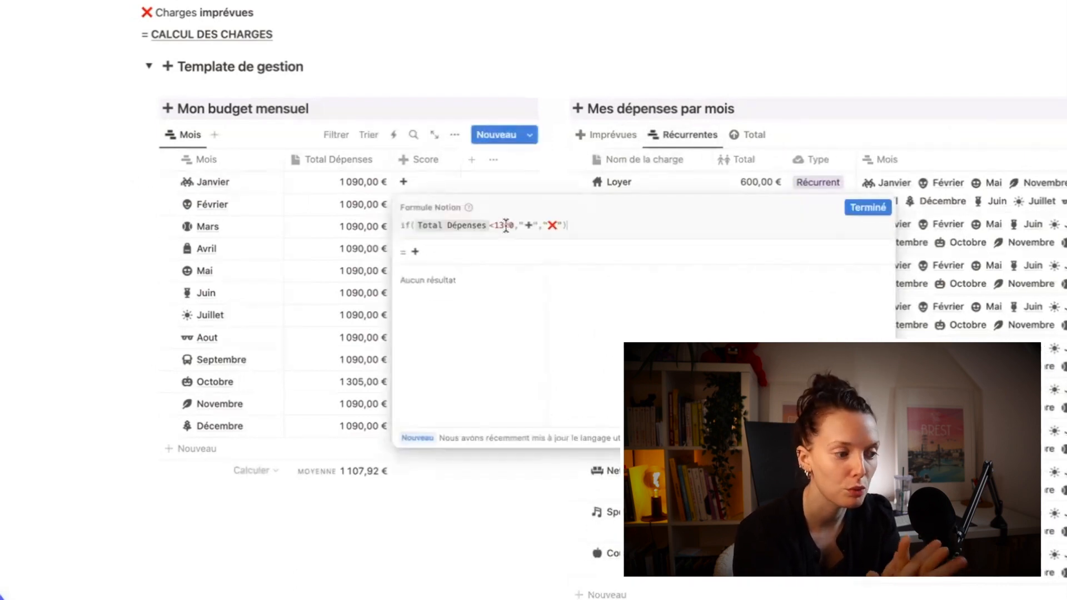
{"action": "key", "text": "Escape"}
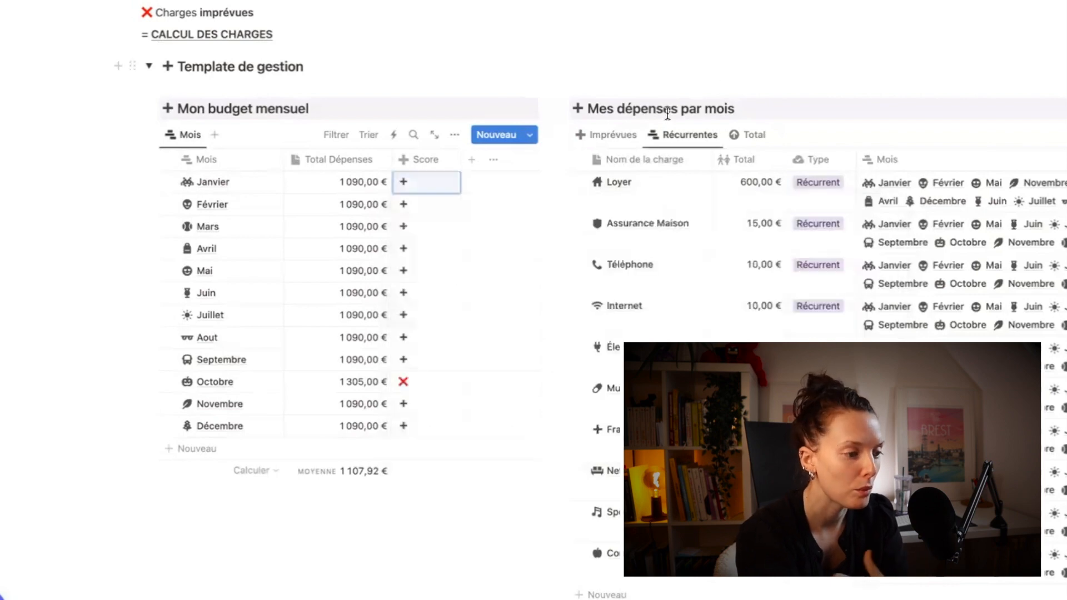
{"action": "left_click", "coordinate": [611, 135]}
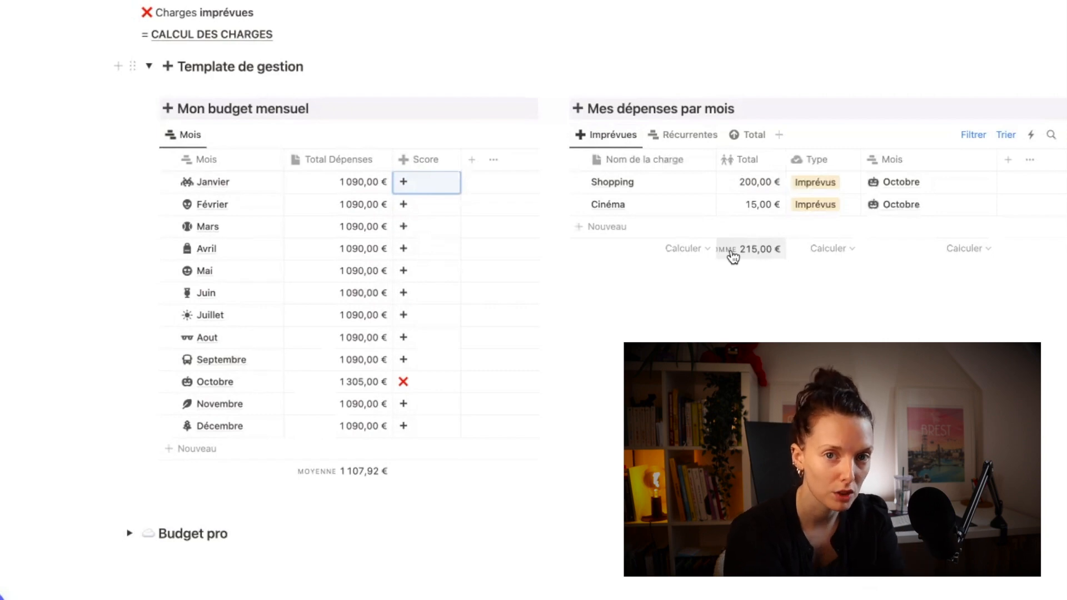
{"action": "left_click", "coordinate": [687, 136]}
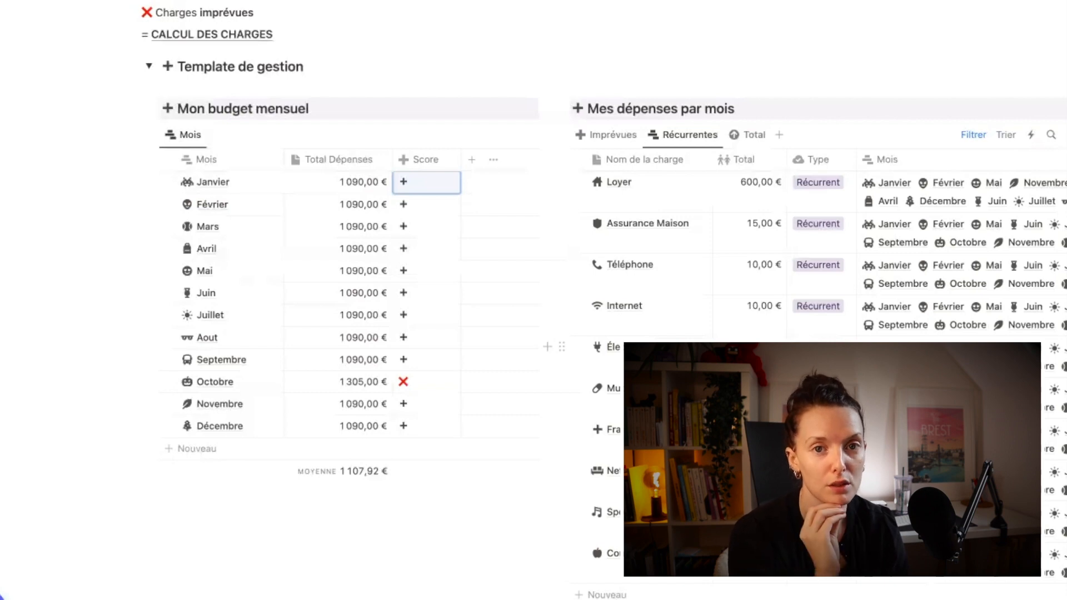
{"action": "scroll", "coordinate": [553, 64], "scroll_direction": "up", "scroll_amount": 2}
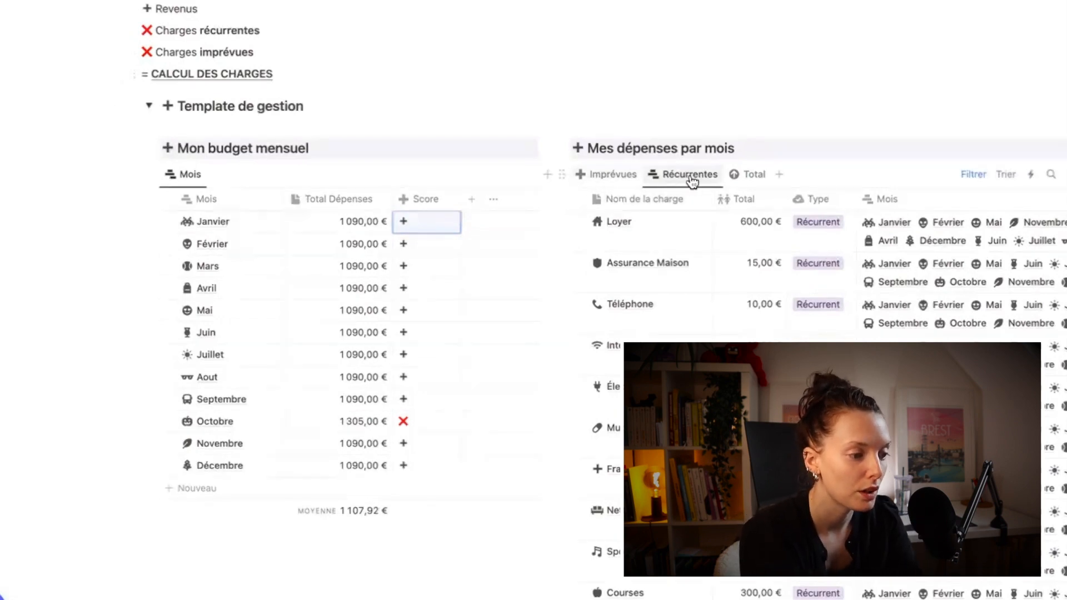
- Add an expense named Investissement in the Imprévues view and link it to the other months besides Octobre
{"action": "left_click", "coordinate": [588, 173]}
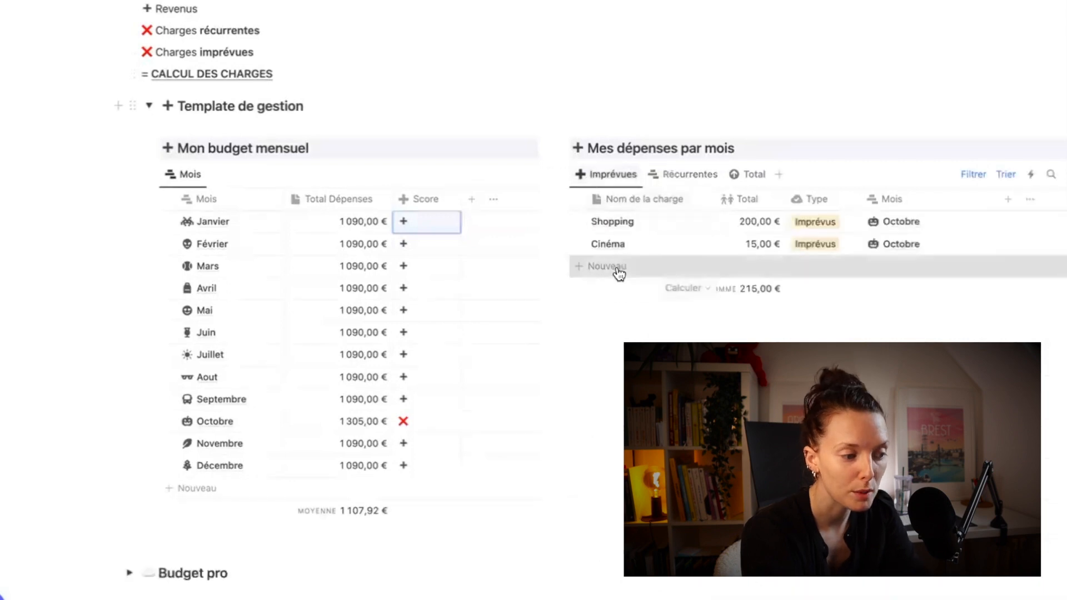
{"action": "left_click", "coordinate": [617, 270]}
{"action": "type", "text": "Inves"}
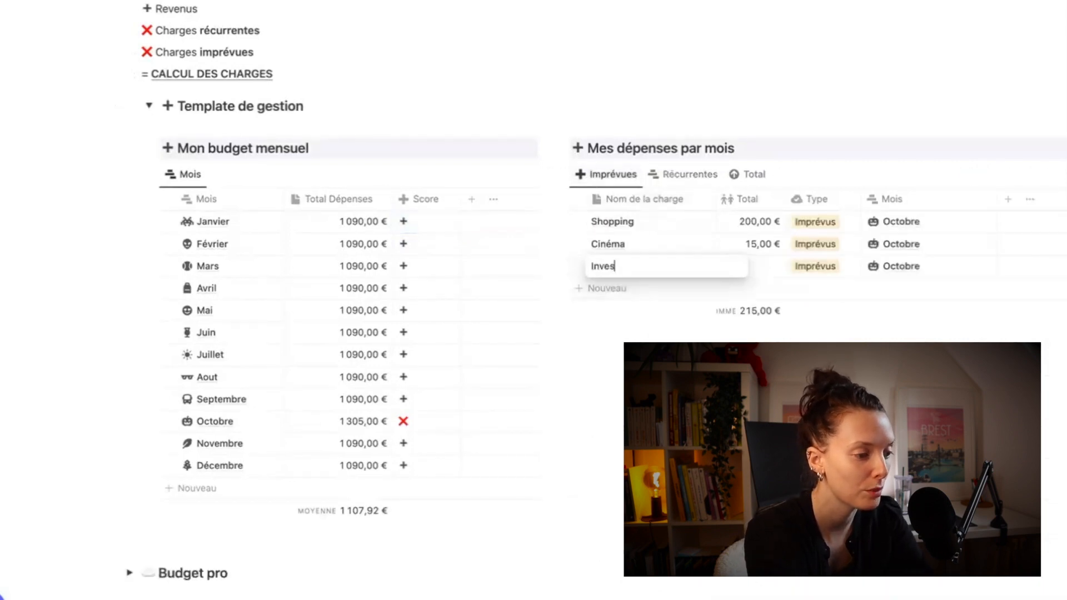
{"action": "type", "text": "tissement"}
{"action": "left_click", "coordinate": [939, 270]}
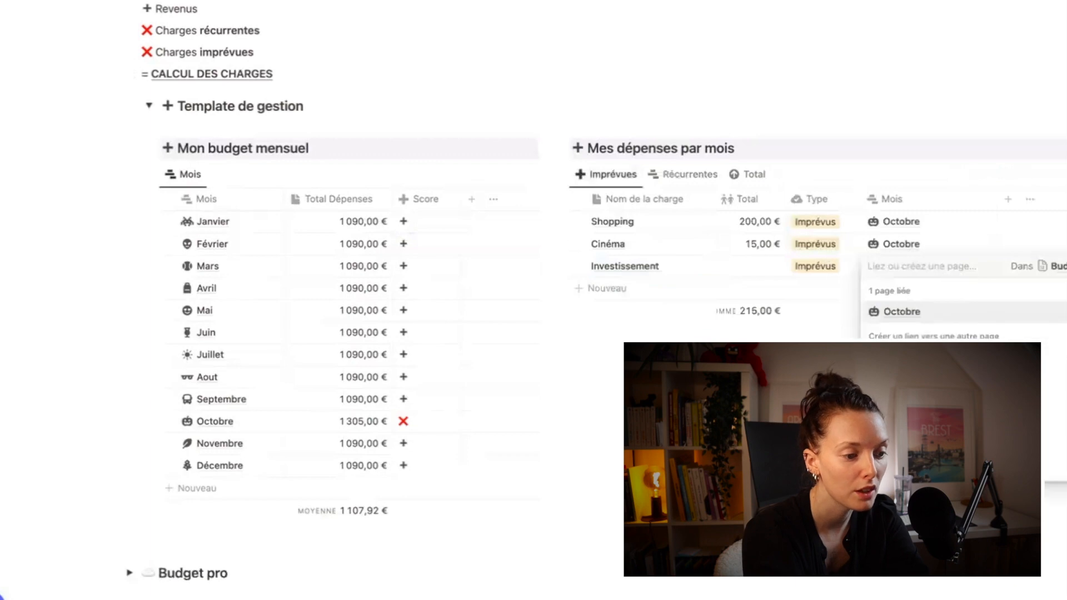
{"action": "left_click", "coordinate": [925, 357]}
{"action": "left_click", "coordinate": [926, 379]}
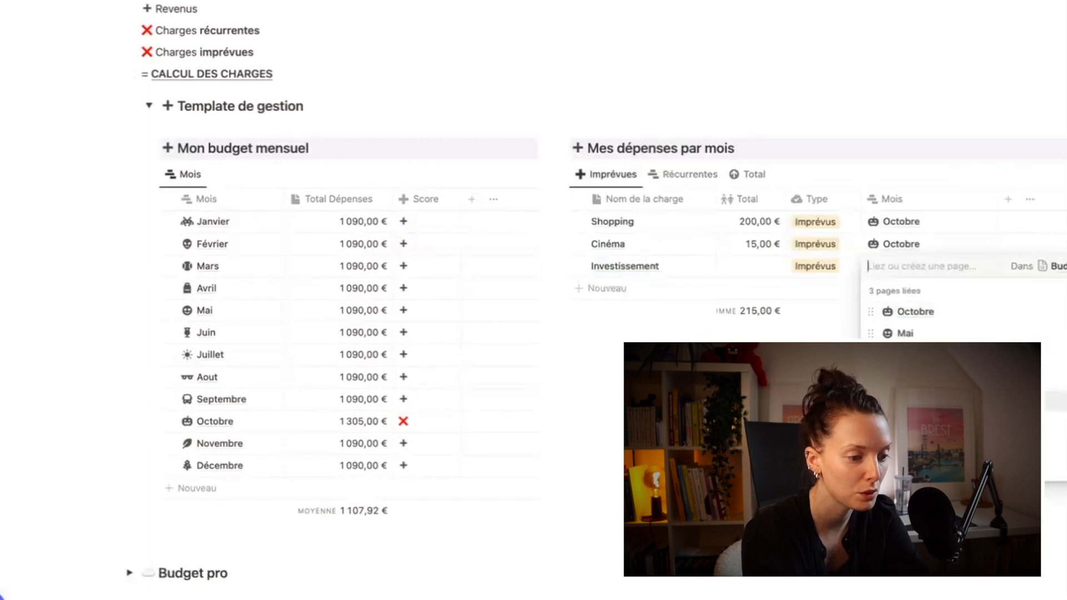
{"action": "scroll", "coordinate": [944, 311], "scroll_direction": "down", "scroll_amount": 3}
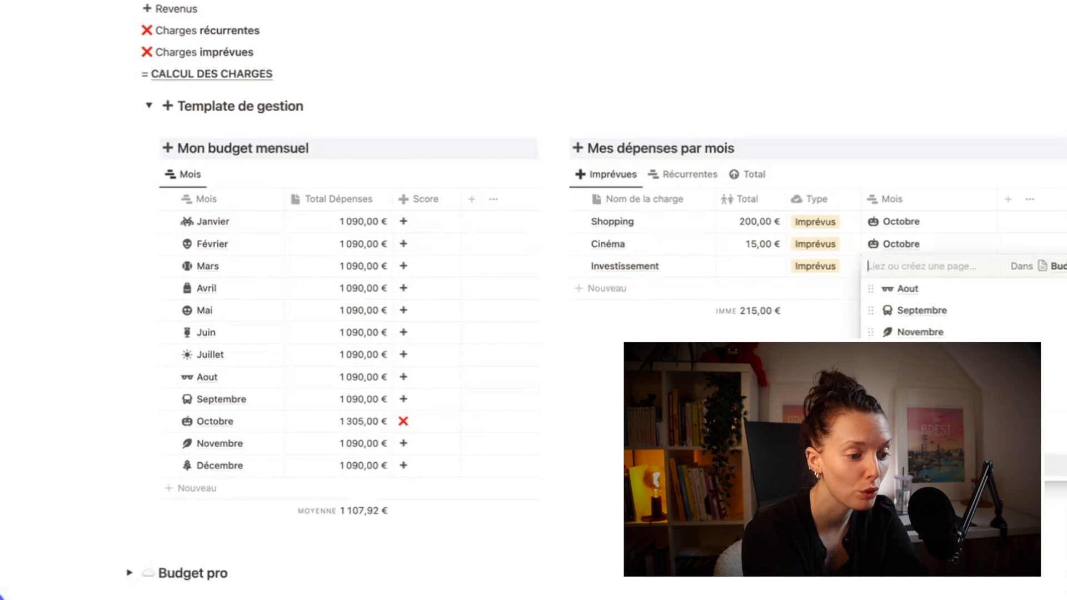
{"action": "scroll", "coordinate": [945, 312], "scroll_direction": "up", "scroll_amount": 1}
{"action": "left_click", "coordinate": [778, 293]}
- Set the Investissement expense's total to 150 €
{"action": "left_click", "coordinate": [753, 269]}
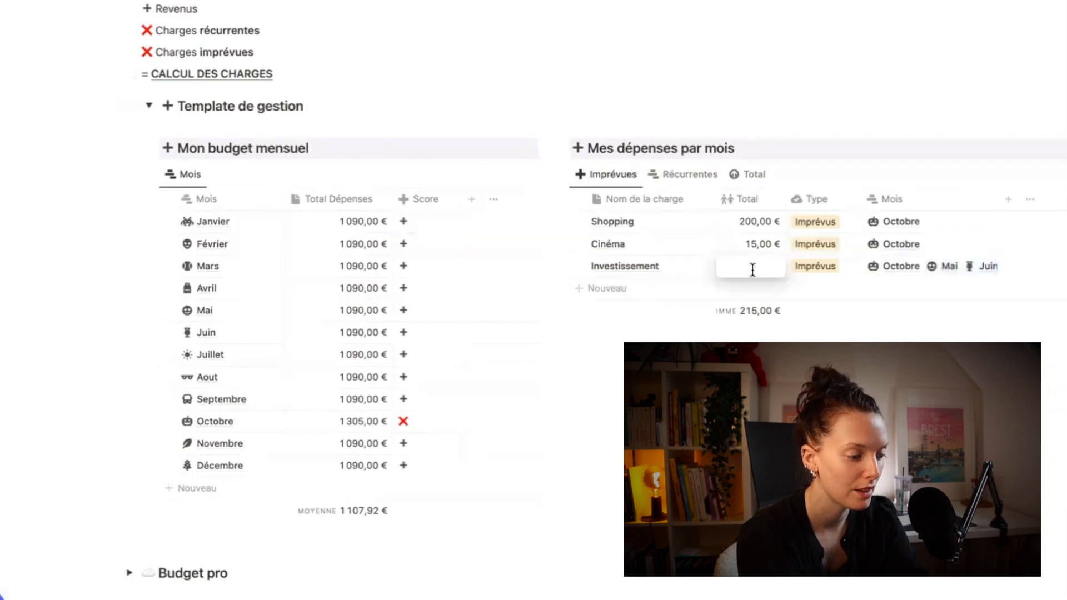
{"action": "type", "text": "150"}
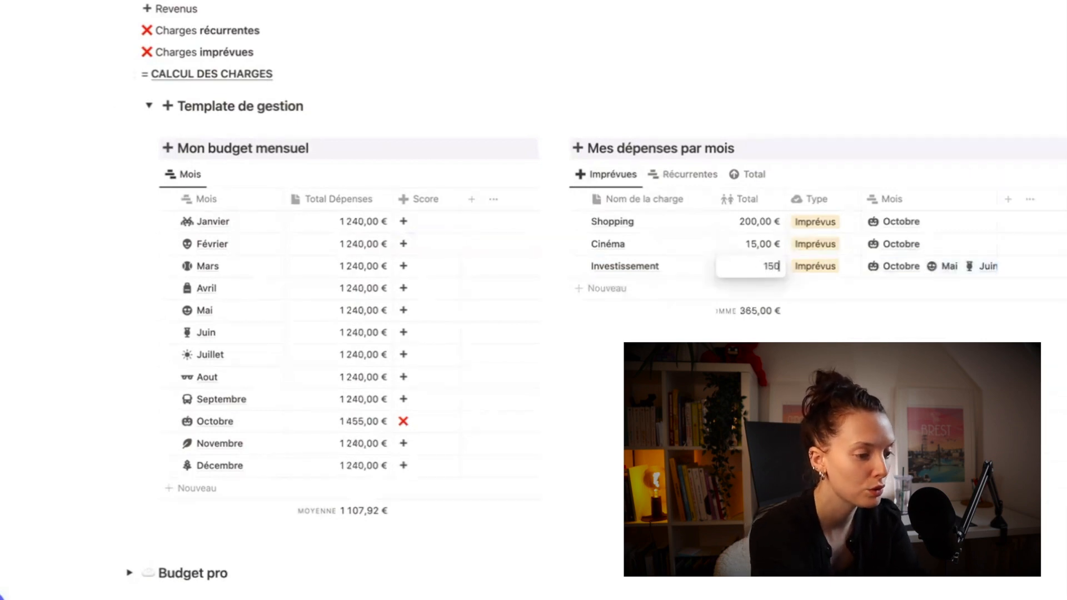
{"action": "key", "text": "Return"}
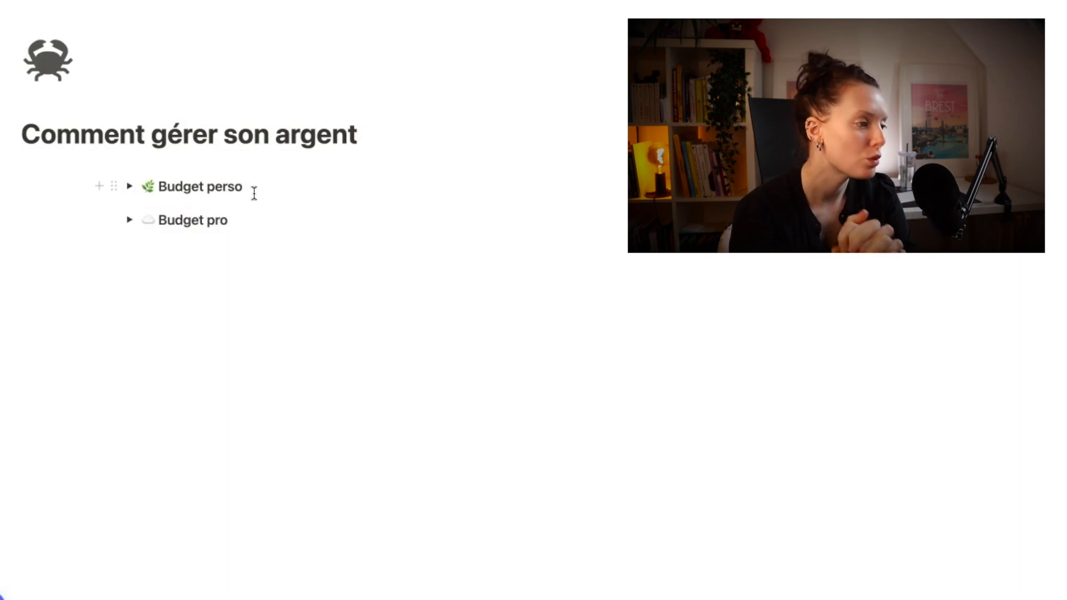
- Expand the Budget perso section and its Template de gestion toggle to show the budget tables
{"action": "left_click", "coordinate": [130, 186]}
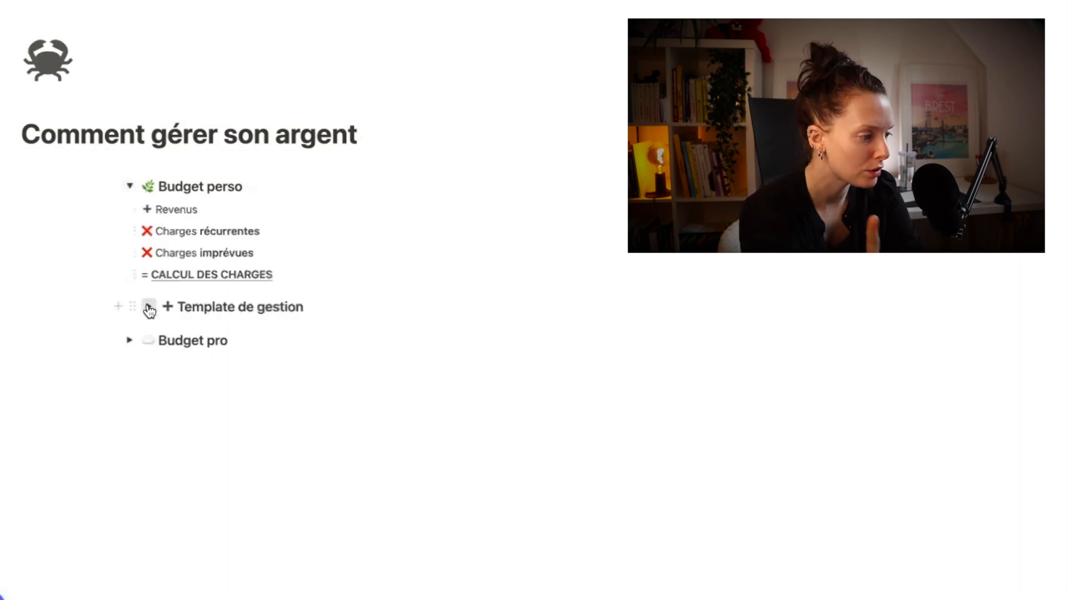
{"action": "left_click", "coordinate": [148, 305]}
{"action": "scroll", "coordinate": [699, 399], "scroll_direction": "down", "scroll_amount": 1}
{"action": "scroll", "coordinate": [699, 399], "scroll_direction": "down", "scroll_amount": 2}
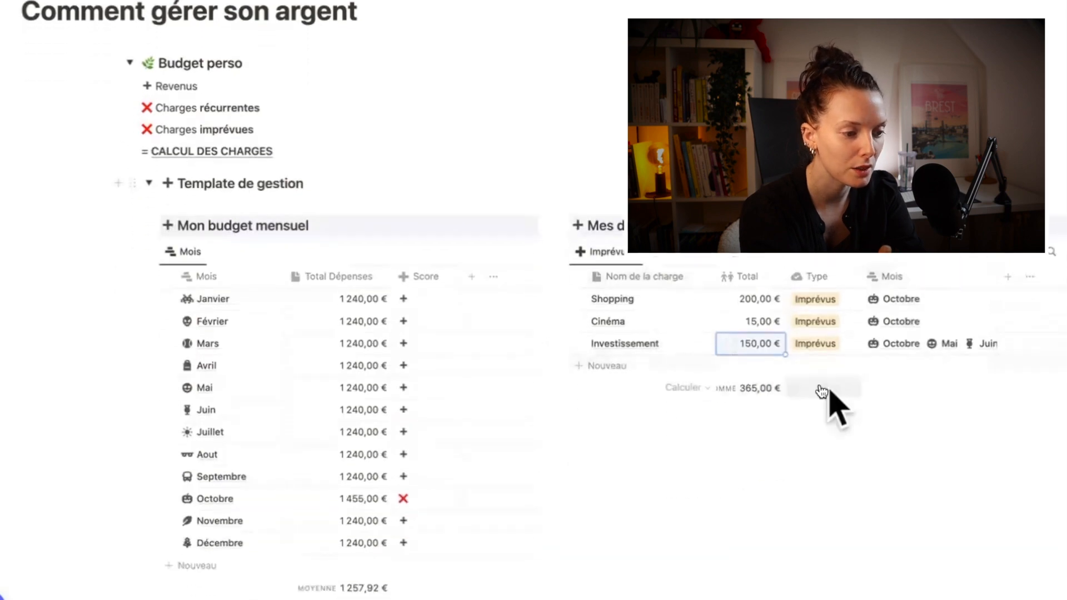
- Reveal the filters of the Imprévues view and change the Mois filter from Octobre to Novembre
{"action": "left_click", "coordinate": [958, 253]}
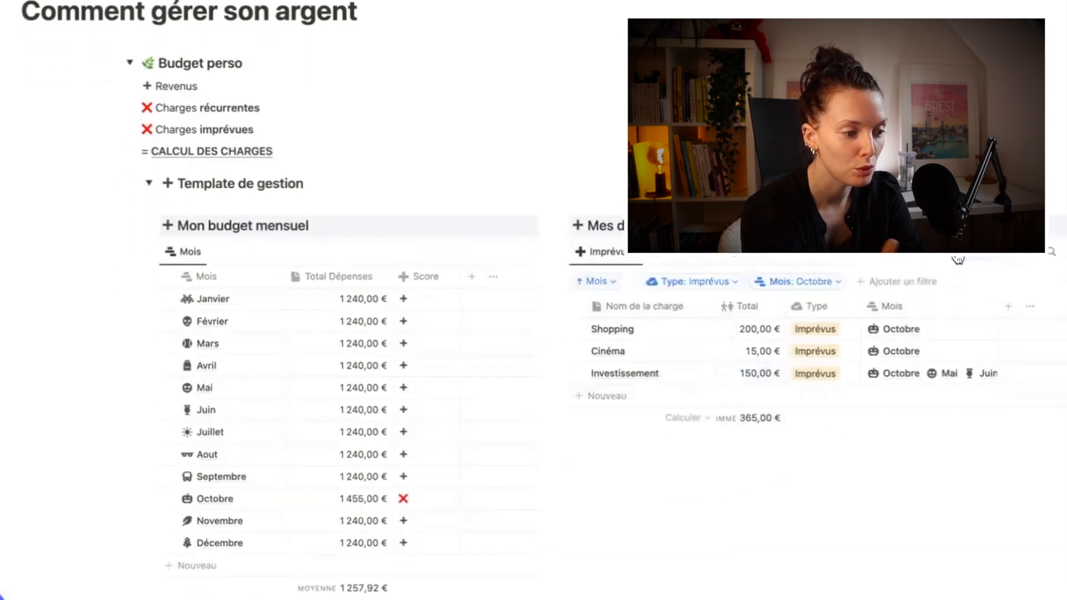
{"action": "left_click", "coordinate": [795, 284]}
{"action": "left_click", "coordinate": [772, 326]}
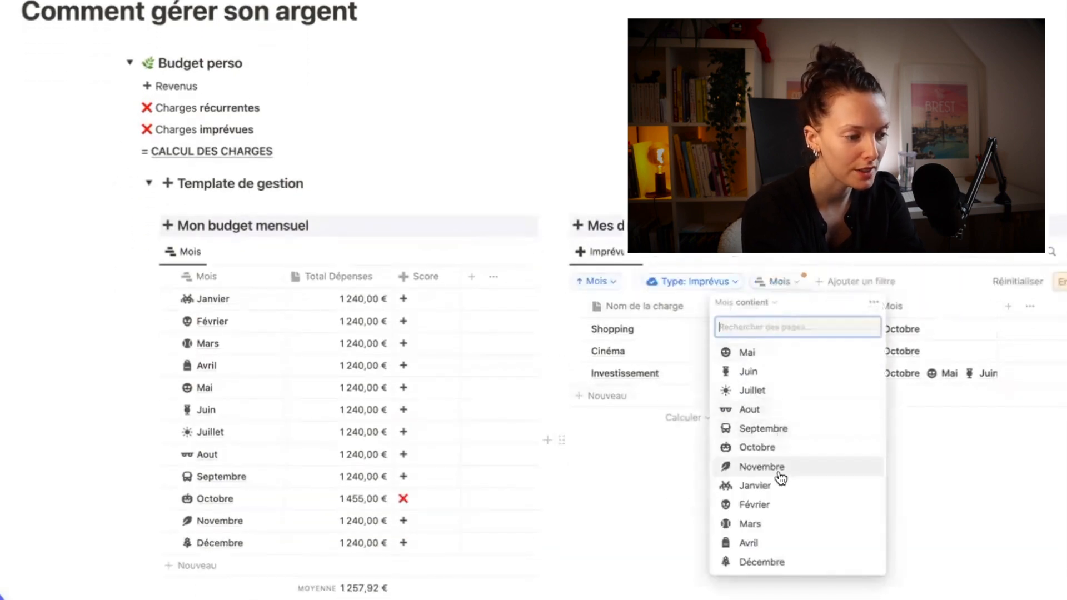
{"action": "left_click", "coordinate": [761, 467]}
{"action": "key", "text": "Escape"}
{"action": "left_click", "coordinate": [896, 460]}
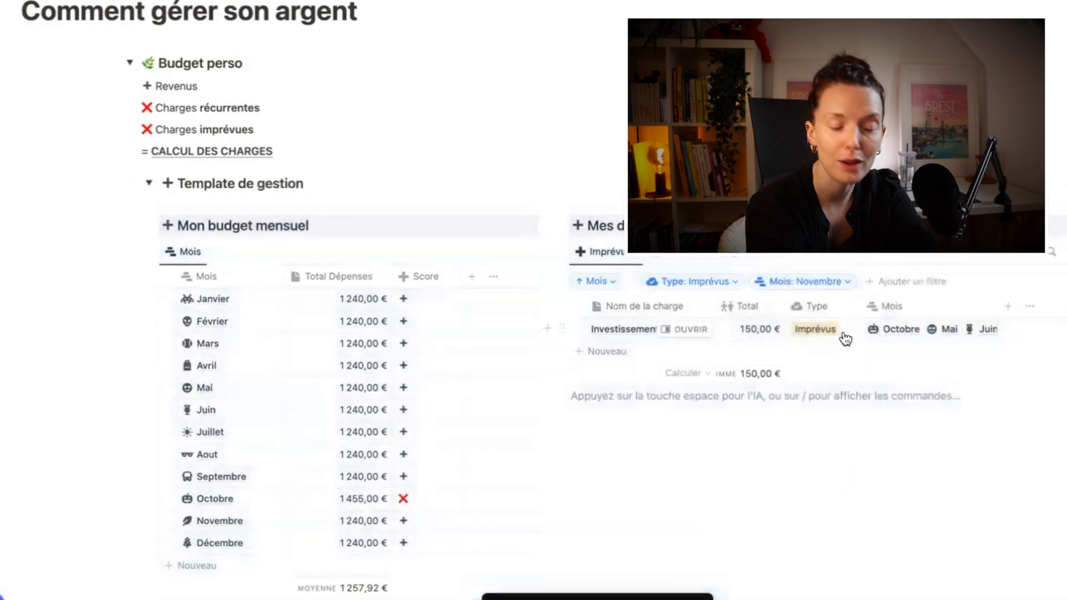
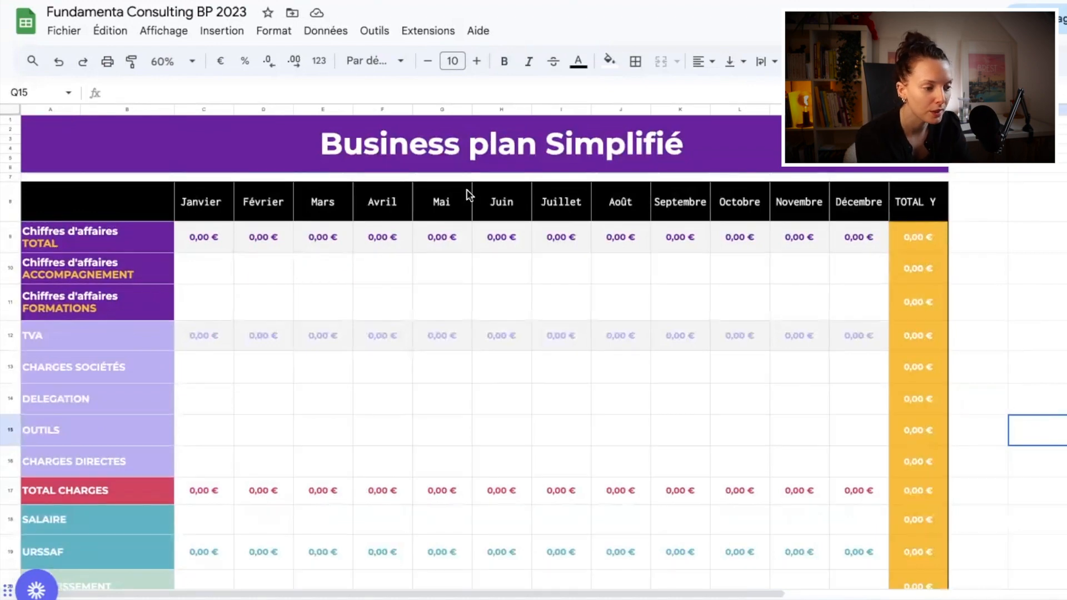
- Examine the business plan's yearly total column and its revenue, TVA, company charges, delegation, tools and direct charges rows
{"action": "left_click", "coordinate": [901, 205]}
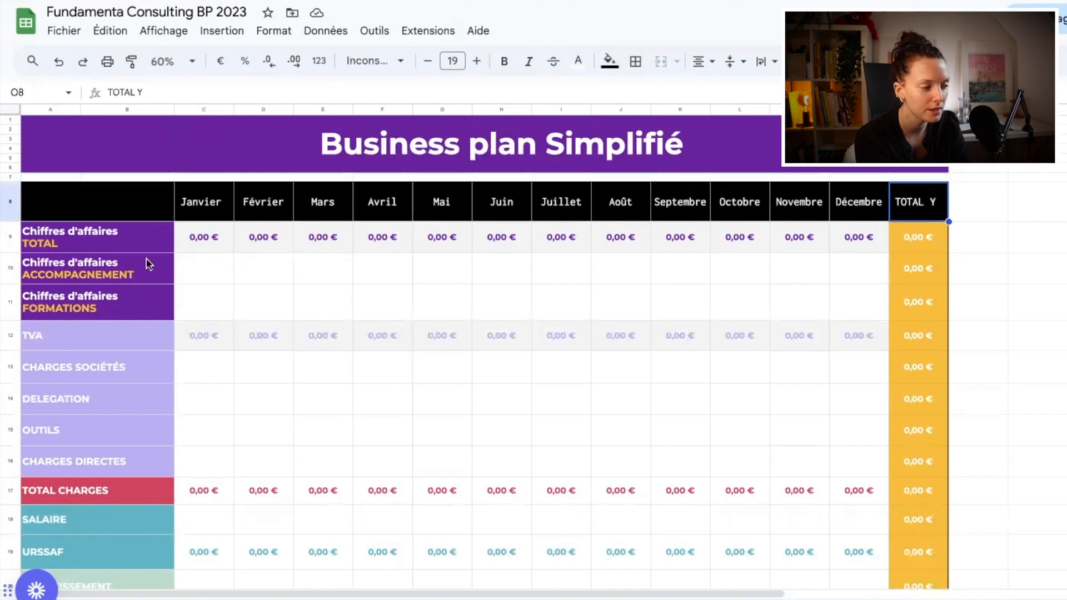
{"action": "left_click", "coordinate": [143, 240]}
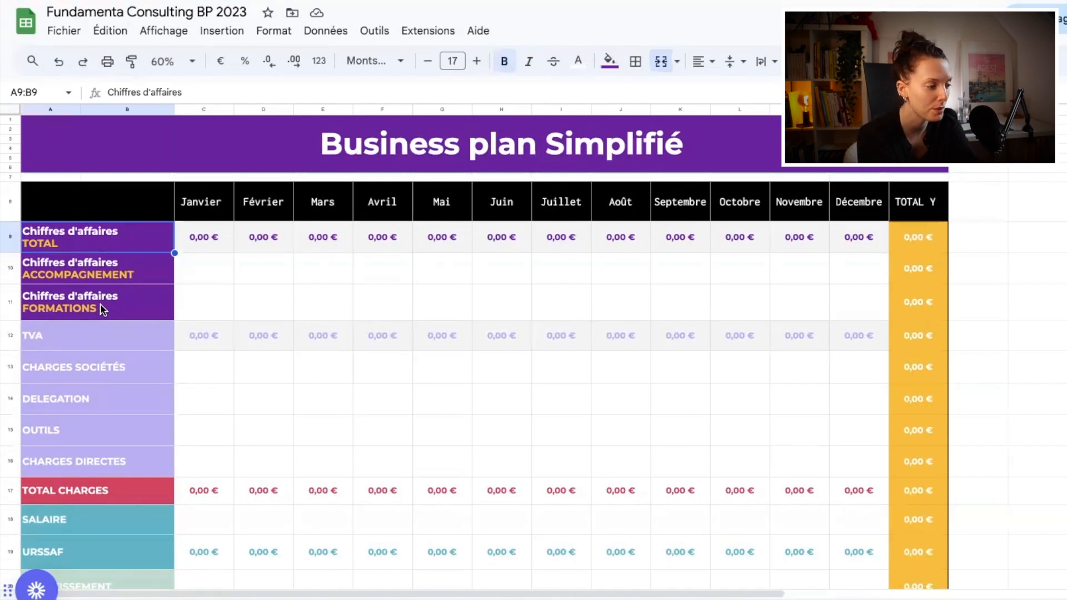
{"action": "left_click", "coordinate": [100, 335]}
{"action": "left_click", "coordinate": [212, 337]}
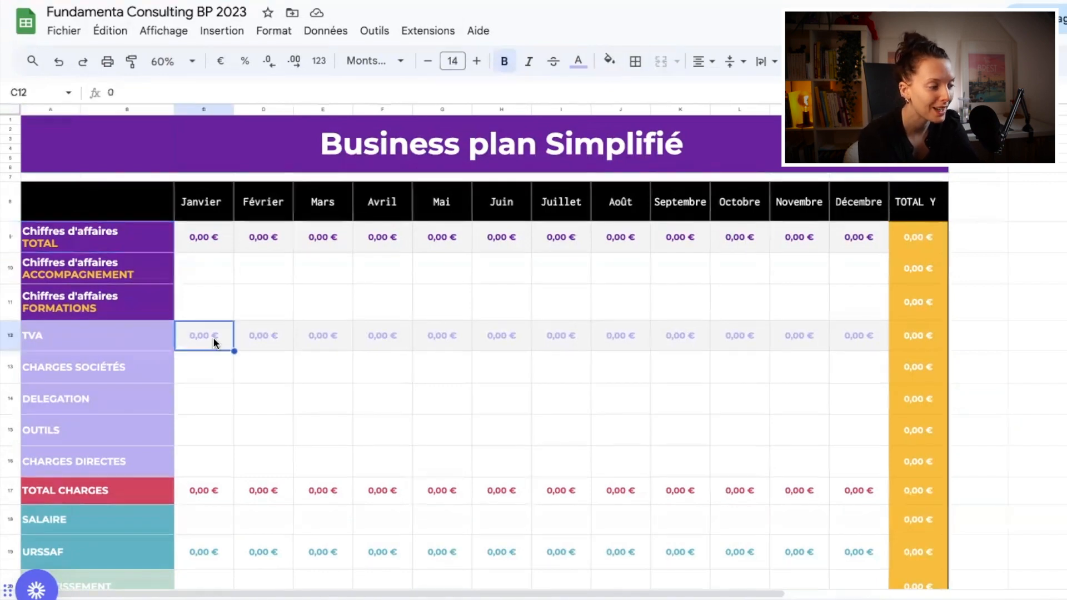
{"action": "left_click", "coordinate": [115, 338]}
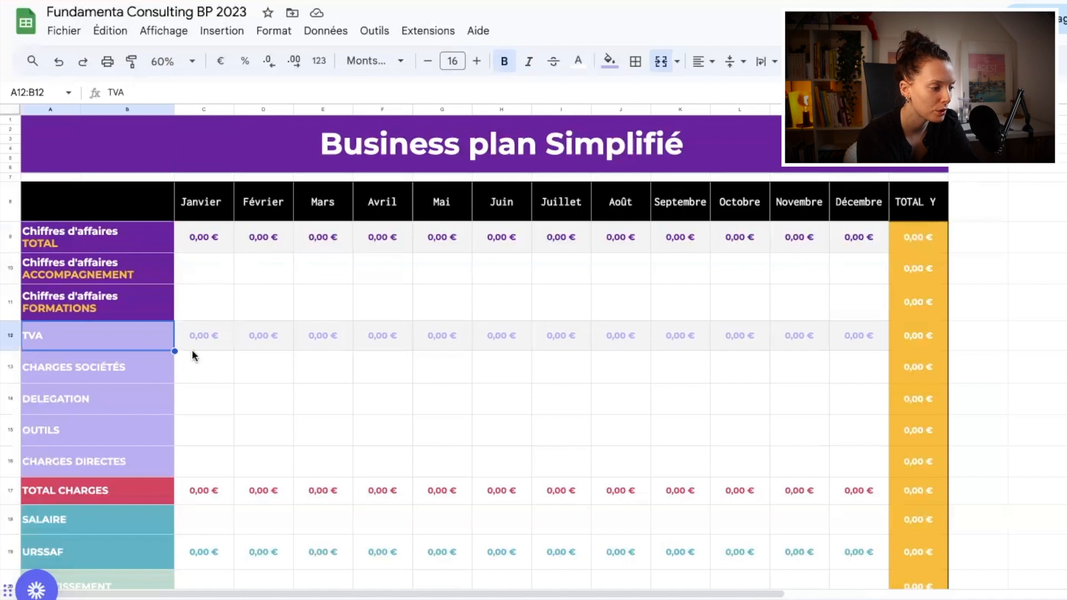
{"action": "left_click", "coordinate": [125, 371]}
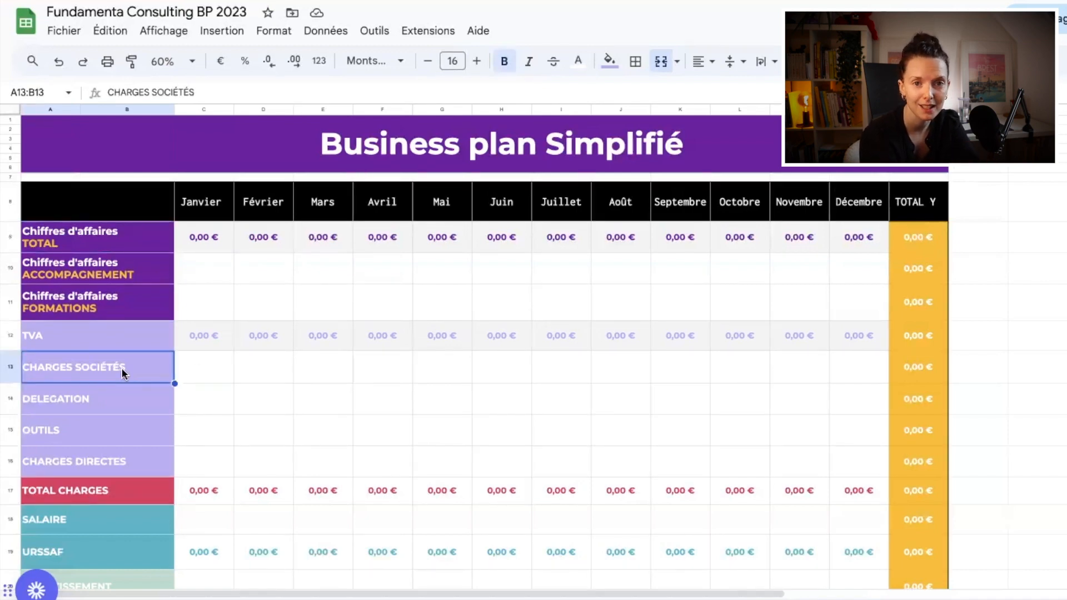
{"action": "left_click", "coordinate": [107, 399]}
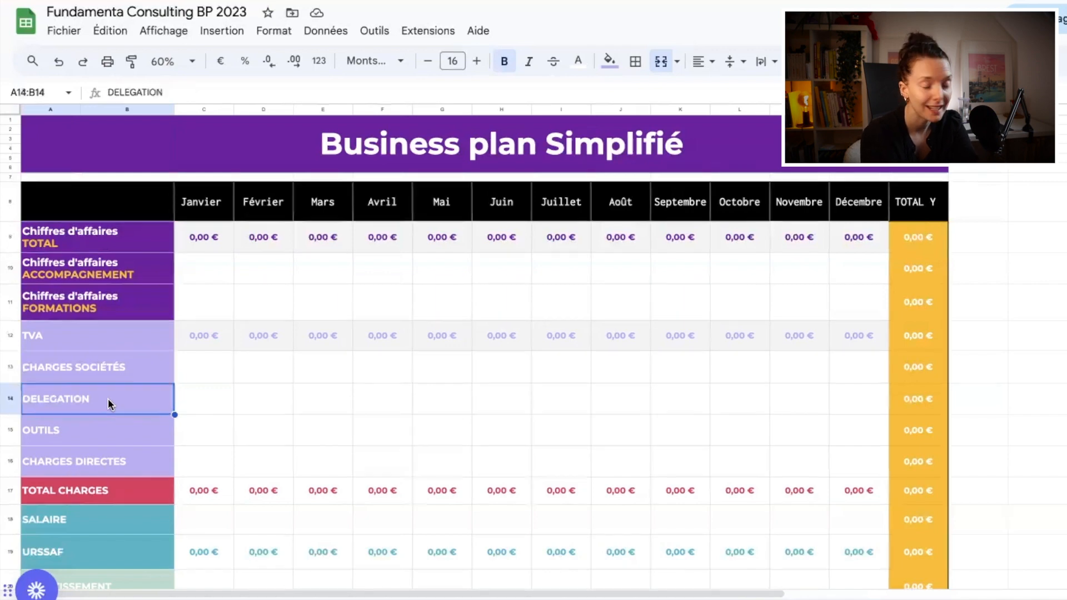
{"action": "left_click", "coordinate": [102, 435]}
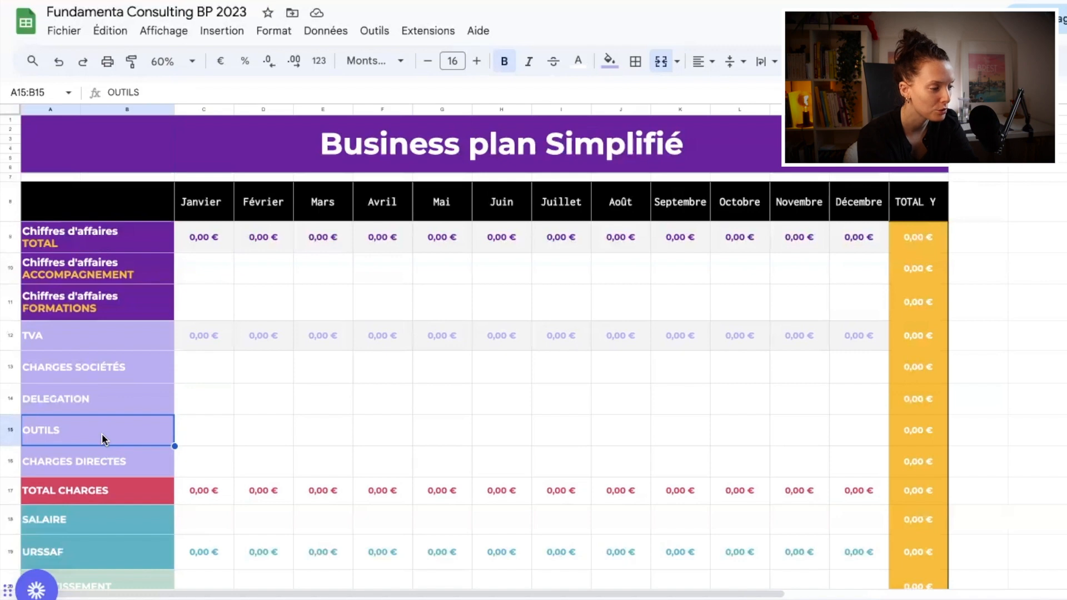
{"action": "left_click", "coordinate": [102, 470]}
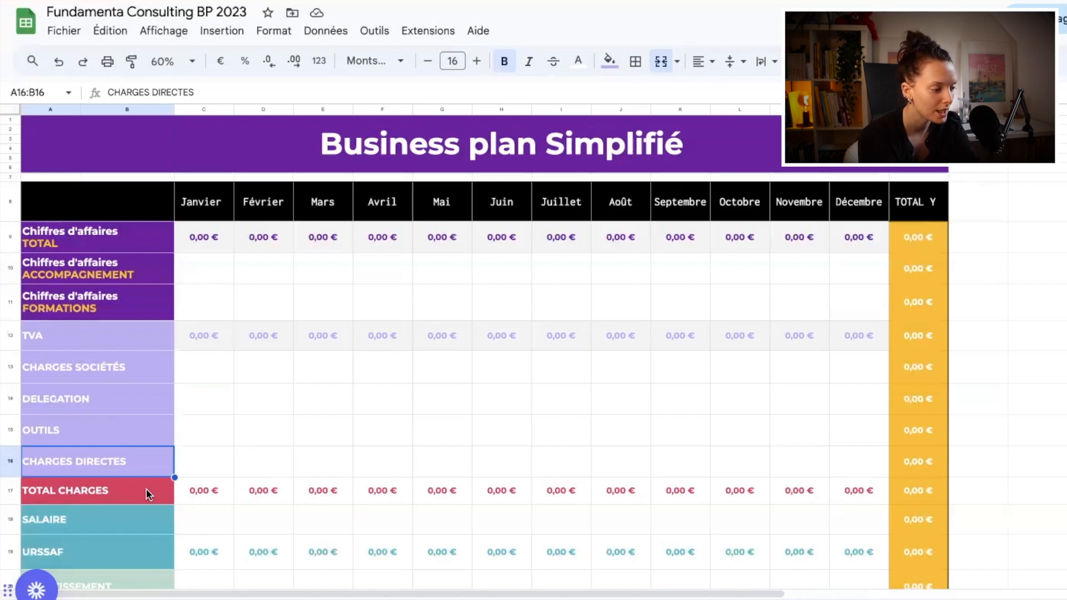
- Examine the salary row, the URSSAF formula for Janvier, and the investment, total charges, profit and treasury rows
{"action": "left_click", "coordinate": [120, 526]}
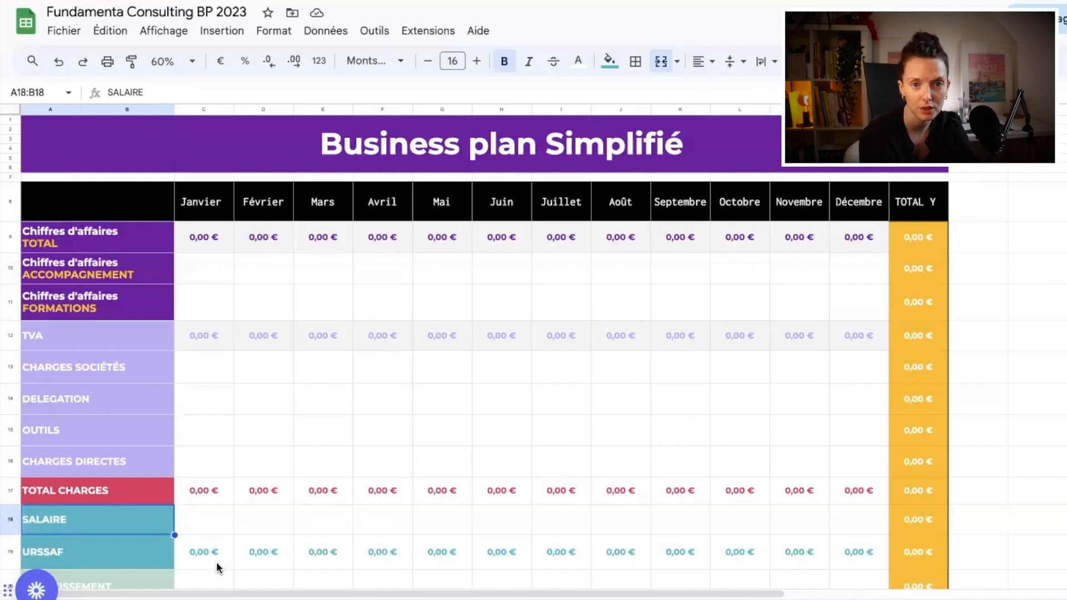
{"action": "left_click", "coordinate": [195, 551]}
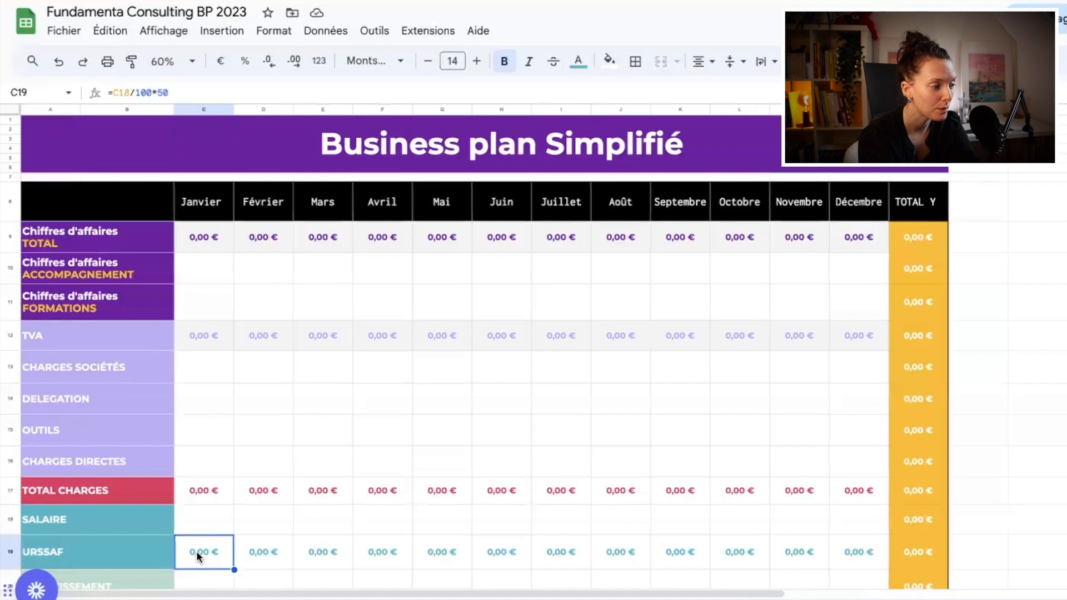
{"action": "left_click", "coordinate": [237, 525]}
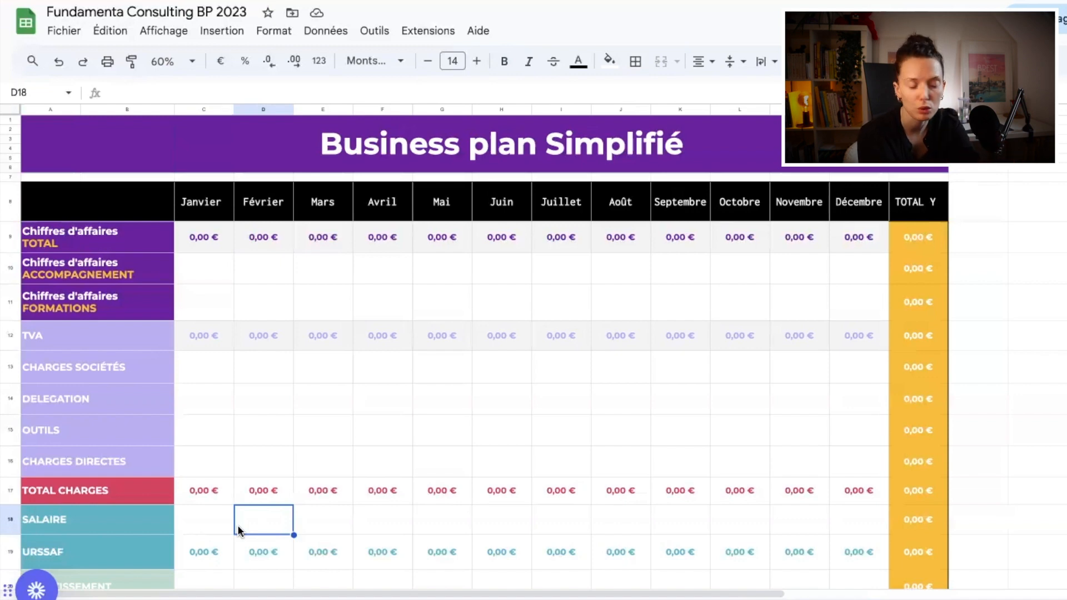
{"action": "left_click", "coordinate": [133, 581]}
{"action": "scroll", "coordinate": [126, 532], "scroll_direction": "down", "scroll_amount": 1}
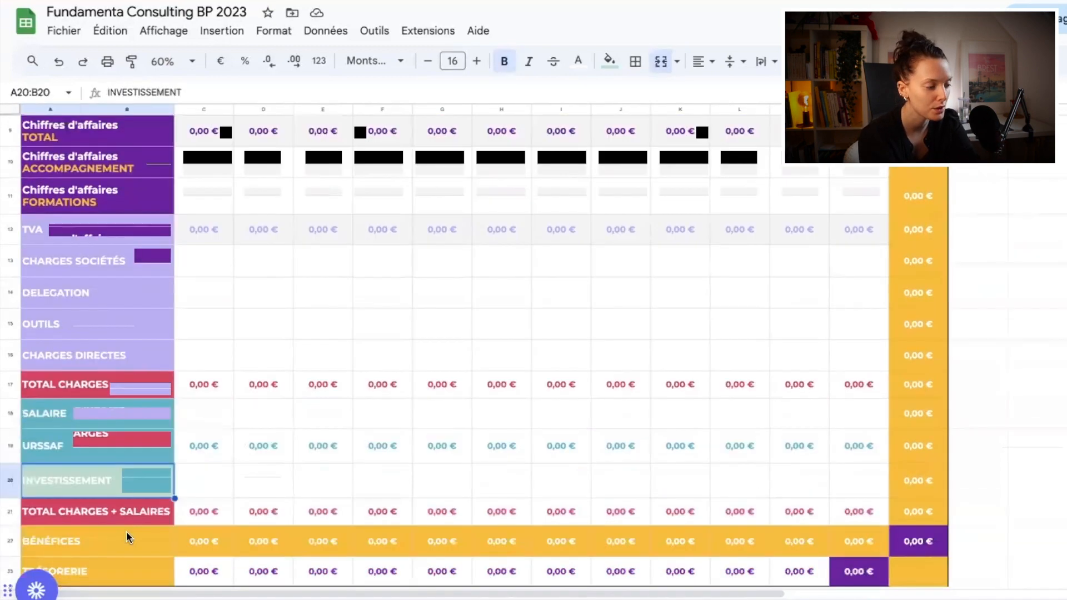
{"action": "left_click", "coordinate": [108, 509]}
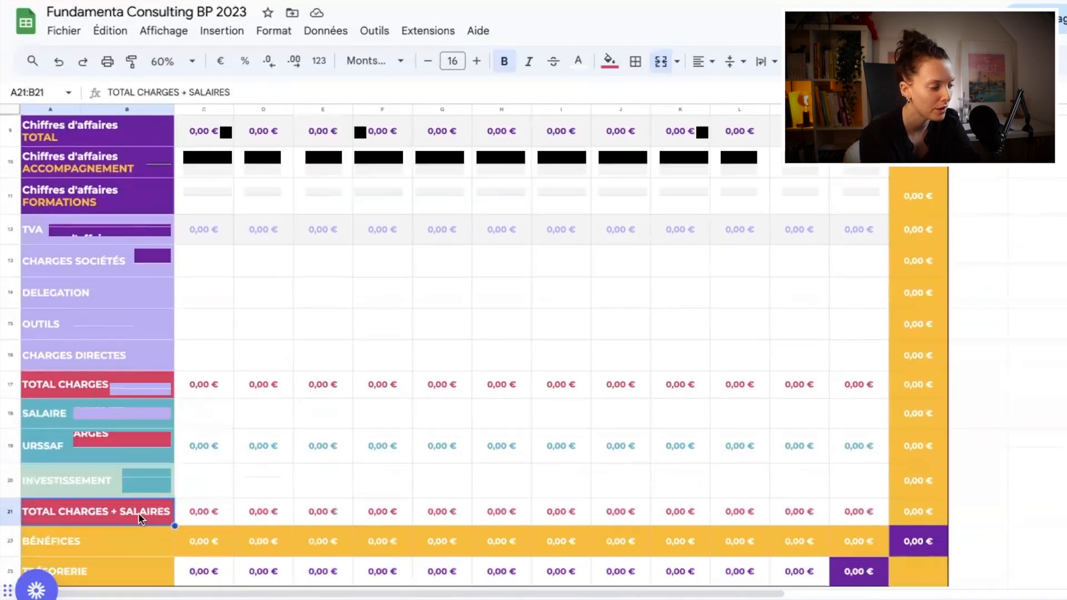
{"action": "scroll", "coordinate": [139, 512], "scroll_direction": "down", "scroll_amount": 1}
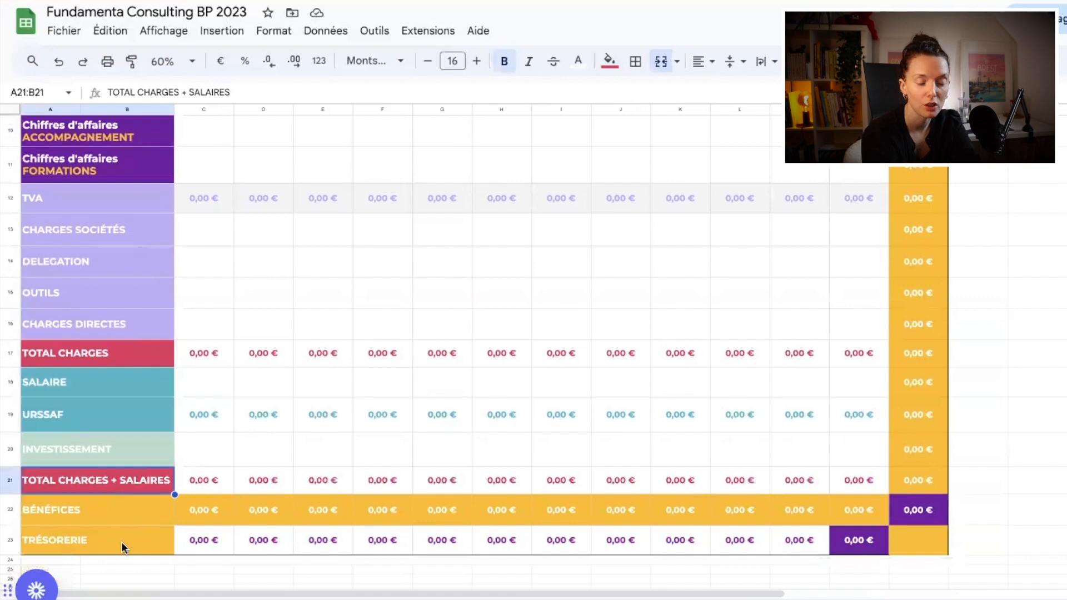
- Enter 3000 as the Accompagnement revenue for Janvier and fill it across through Décembre
{"action": "scroll", "coordinate": [193, 541], "scroll_direction": "up", "scroll_amount": 3}
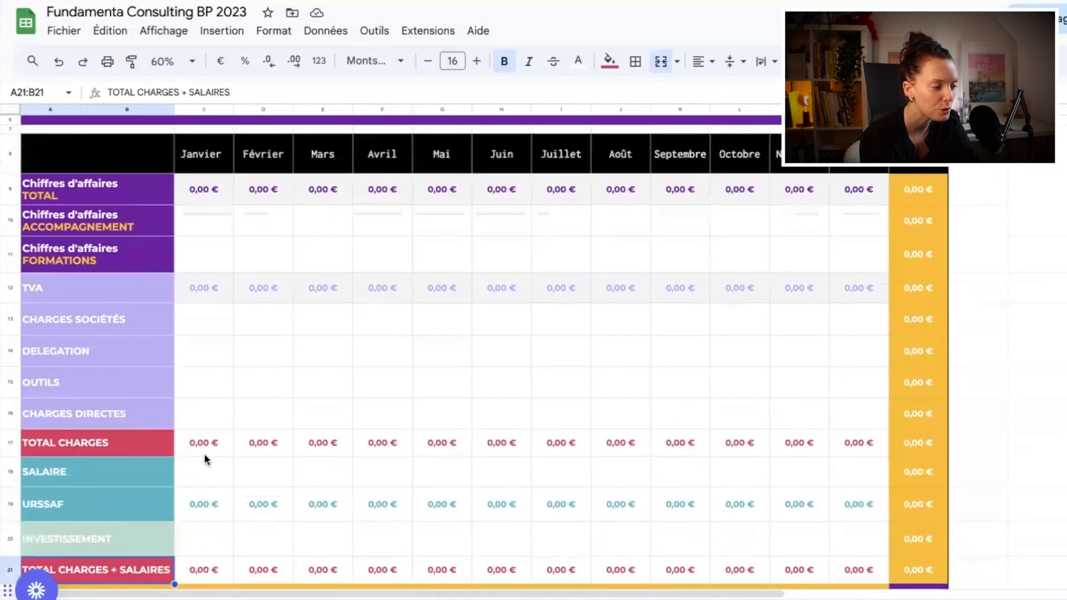
{"action": "left_click", "coordinate": [219, 228]}
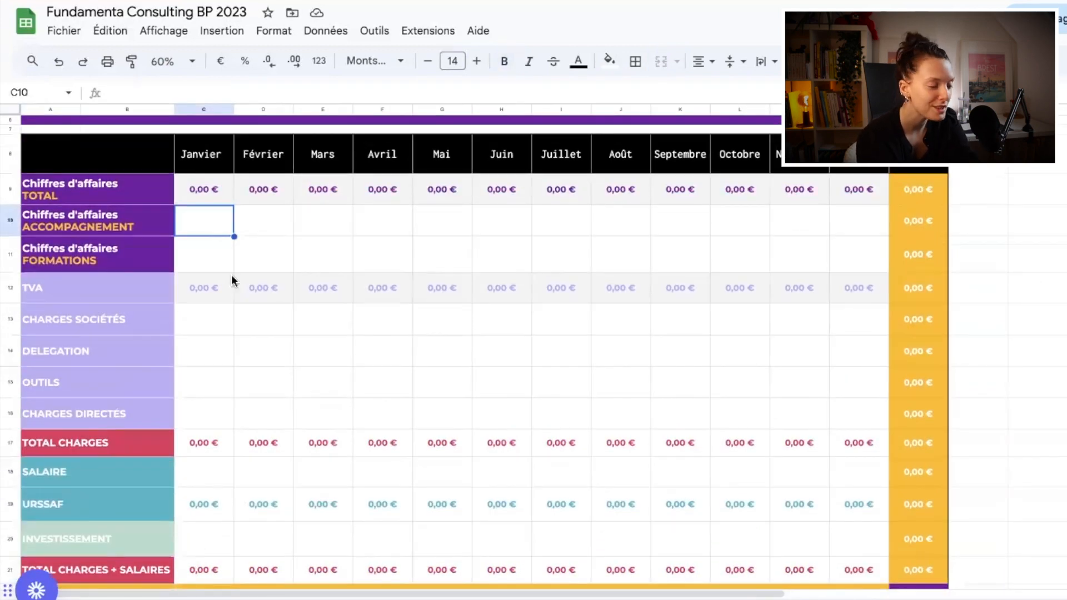
{"action": "scroll", "coordinate": [271, 349], "scroll_direction": "up", "scroll_amount": 3}
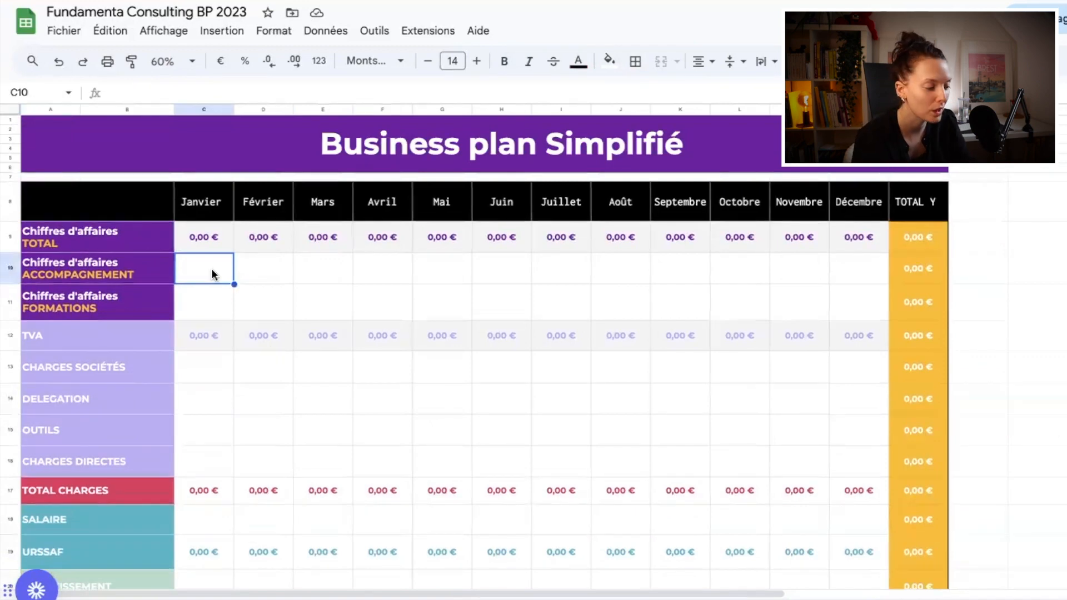
{"action": "type", "text": "3000"}
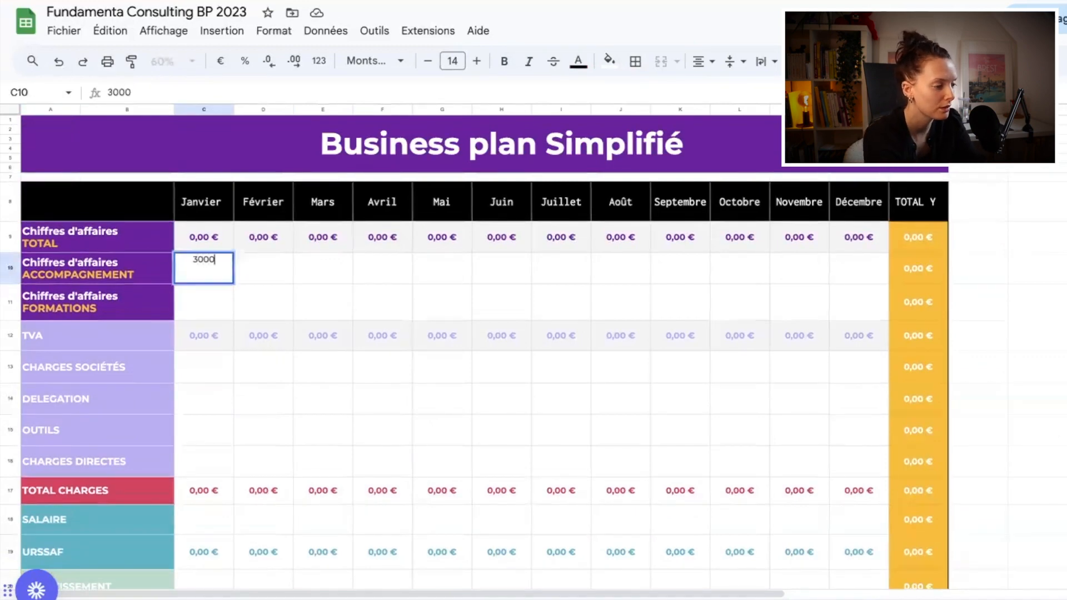
{"action": "key", "text": "Return"}
{"action": "left_click", "coordinate": [229, 255]}
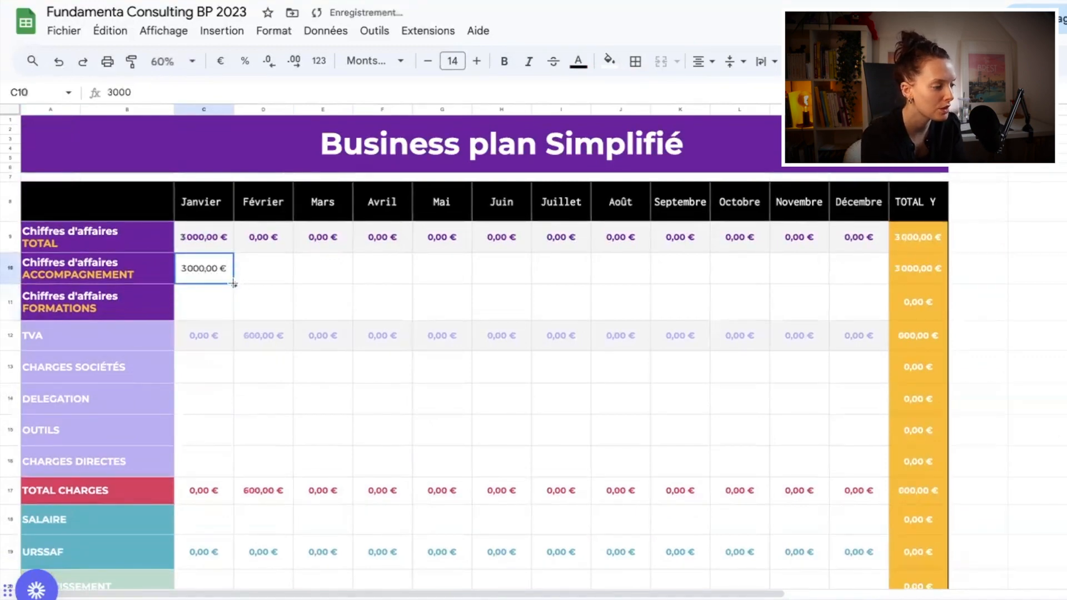
{"action": "left_click_drag", "start_coordinate": [233, 284], "coordinate": [846, 269]}
- Set the Accompagnement revenue for Janvier to 2400 and fill it across through Décembre
{"action": "left_click", "coordinate": [209, 269]}
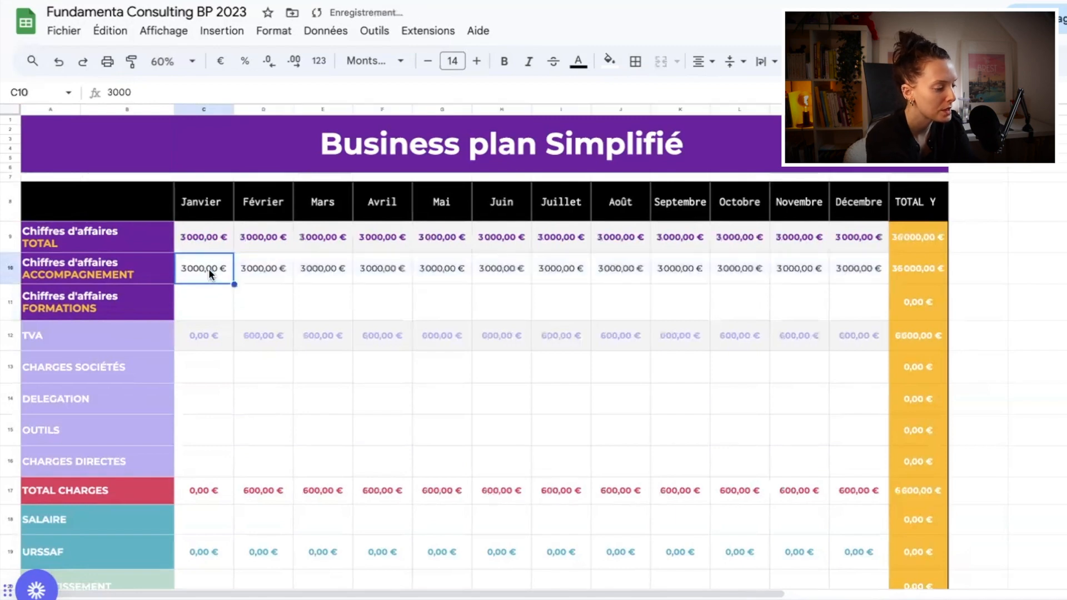
{"action": "type", "text": "2400"}
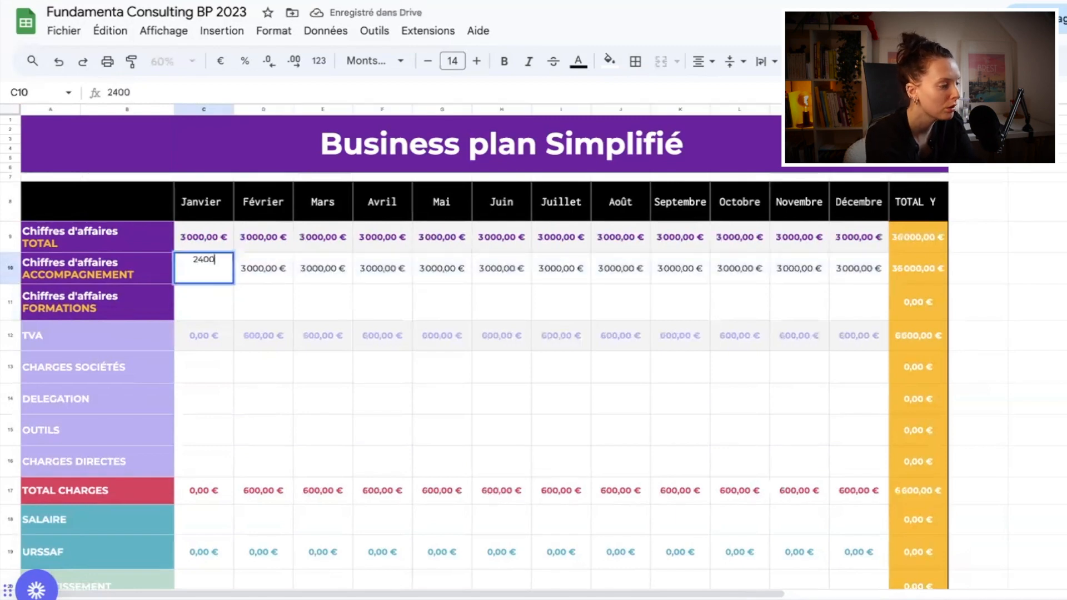
{"action": "key", "text": "Return"}
{"action": "left_click", "coordinate": [208, 268]}
{"action": "left_click_drag", "start_coordinate": [233, 284], "coordinate": [877, 281]}
- Enter 900 as the Formations revenue for Janvier and fill it across through Décembre
{"action": "left_click", "coordinate": [202, 305]}
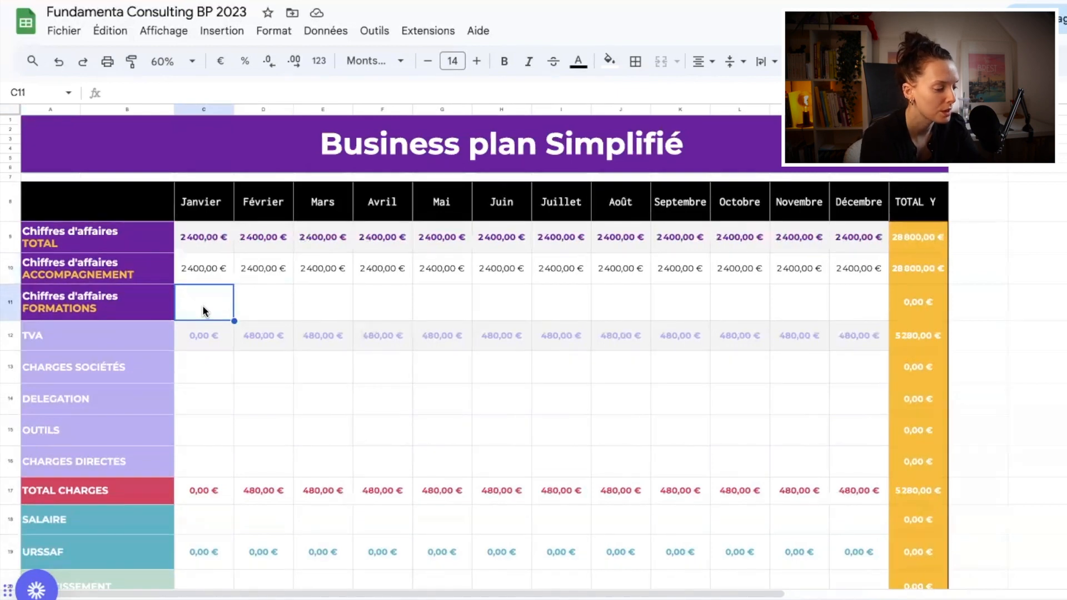
{"action": "type", "text": "900"}
{"action": "key", "text": "Return"}
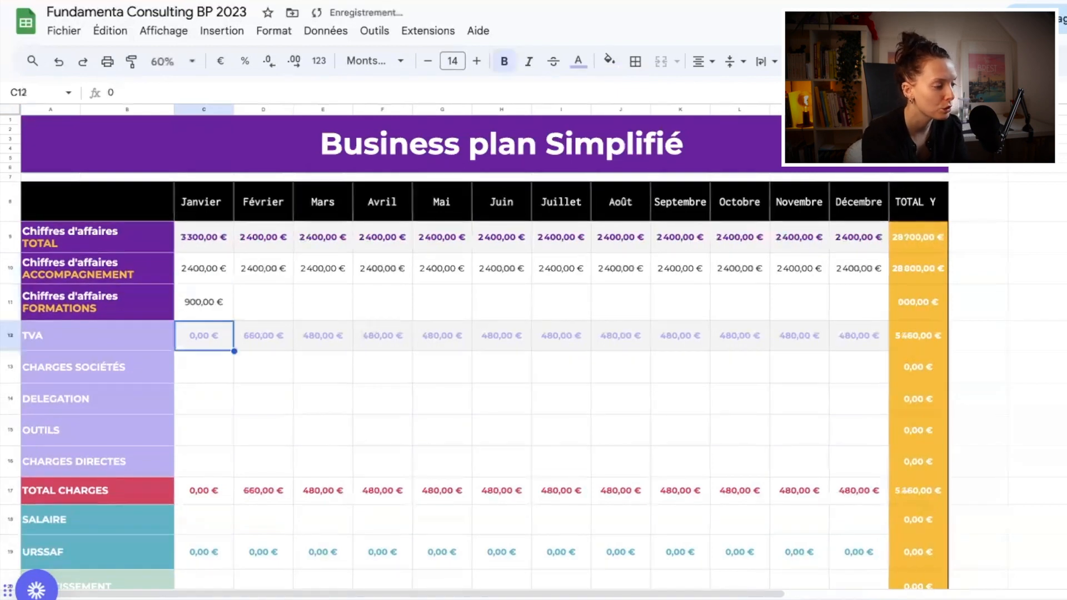
{"action": "left_click", "coordinate": [199, 305]}
{"action": "left_click_drag", "start_coordinate": [233, 321], "coordinate": [859, 320]}
{"action": "left_click", "coordinate": [834, 378]}
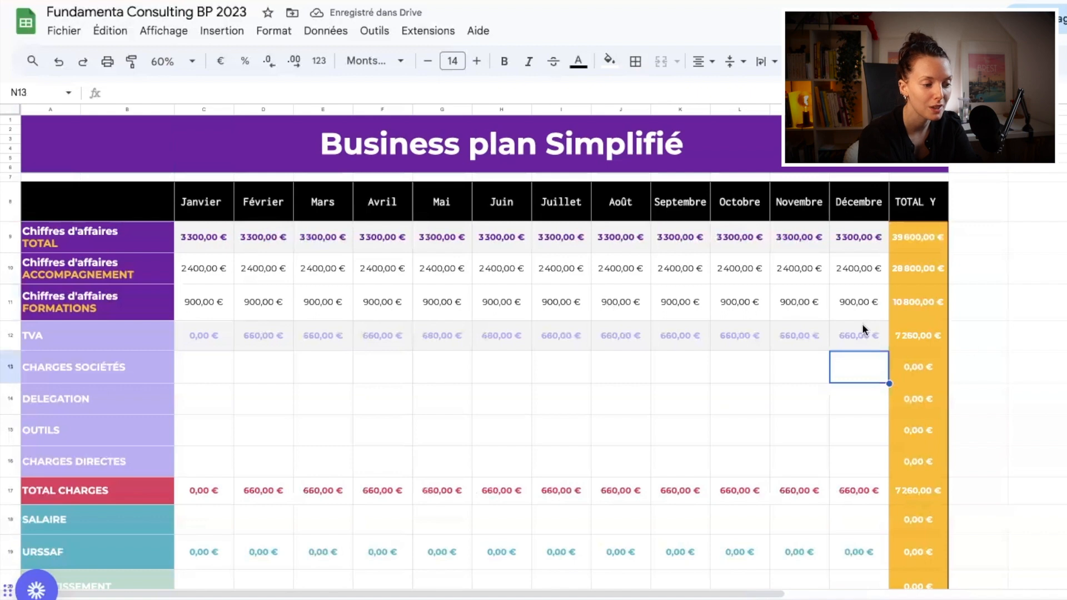
- Set the TVA amount for Janvier to 660
{"action": "left_click", "coordinate": [217, 346]}
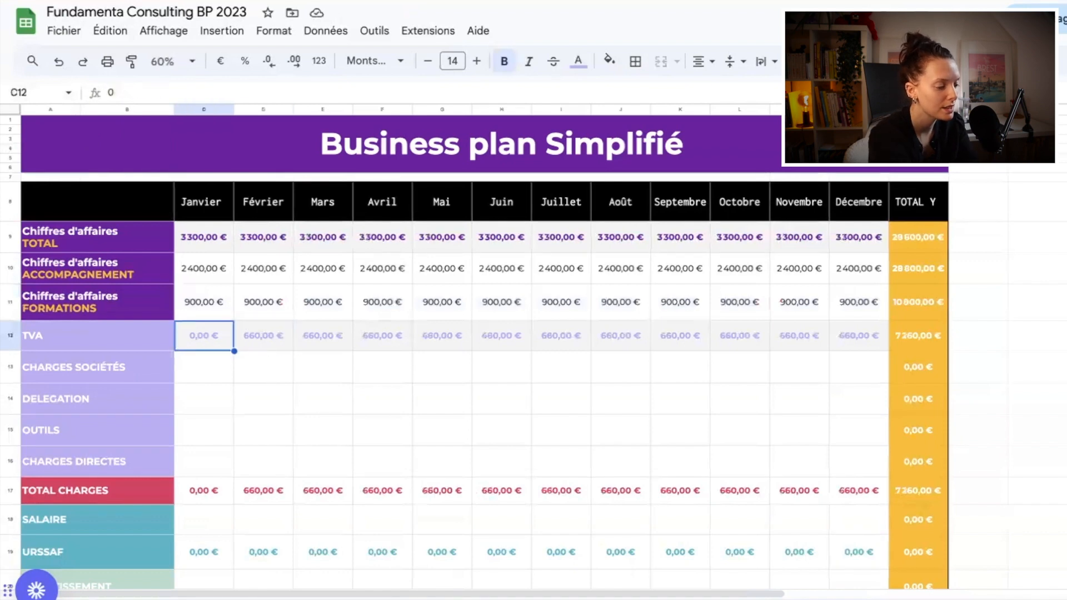
{"action": "type", "text": "660"}
{"action": "key", "text": "Return"}
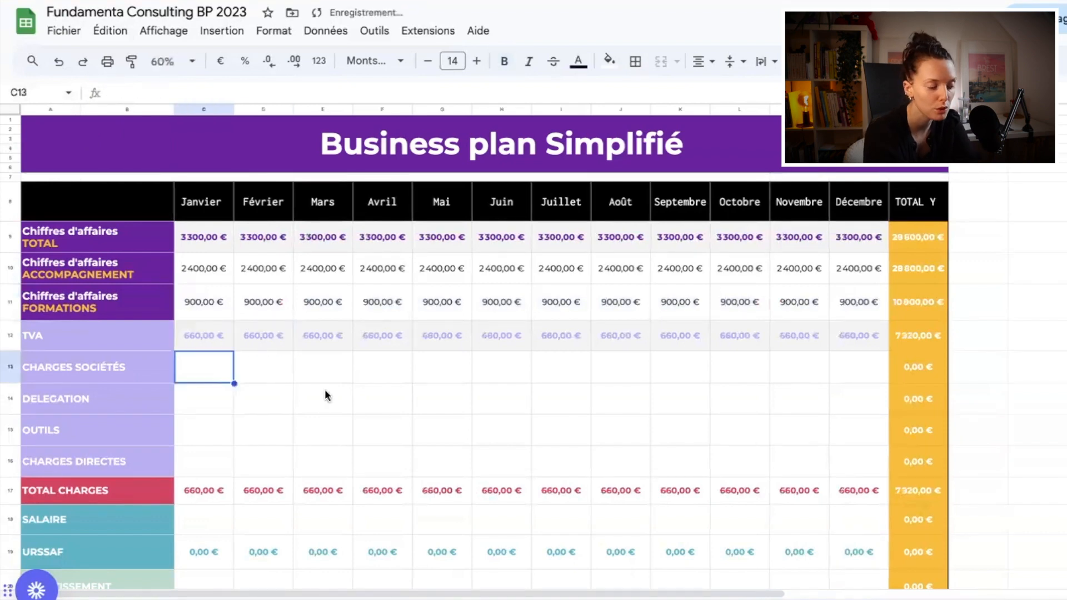
{"action": "left_click", "coordinate": [594, 391]}
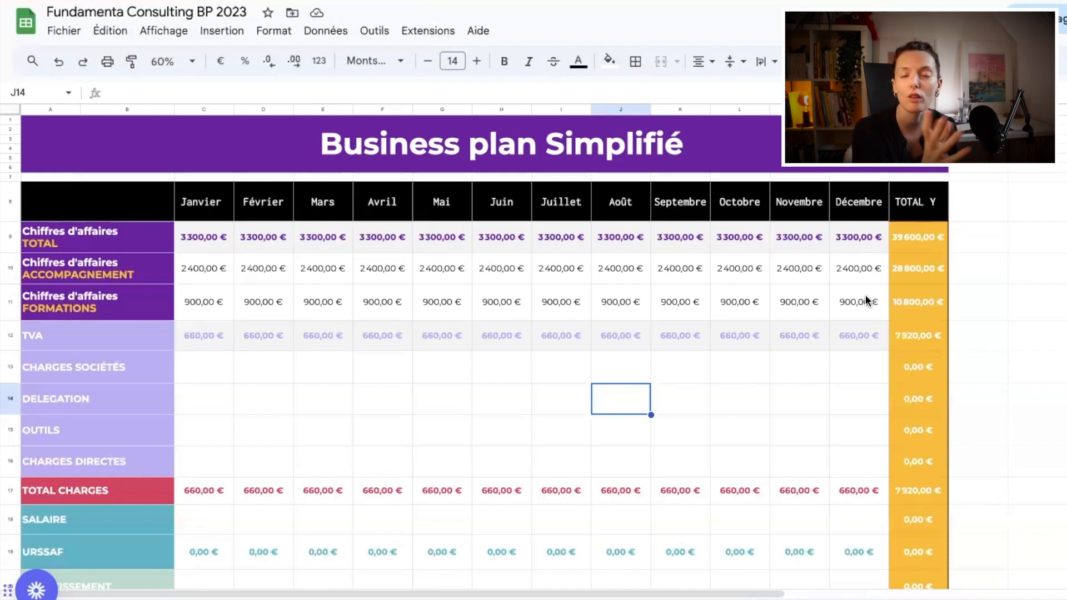
{"action": "left_click", "coordinate": [669, 295]}
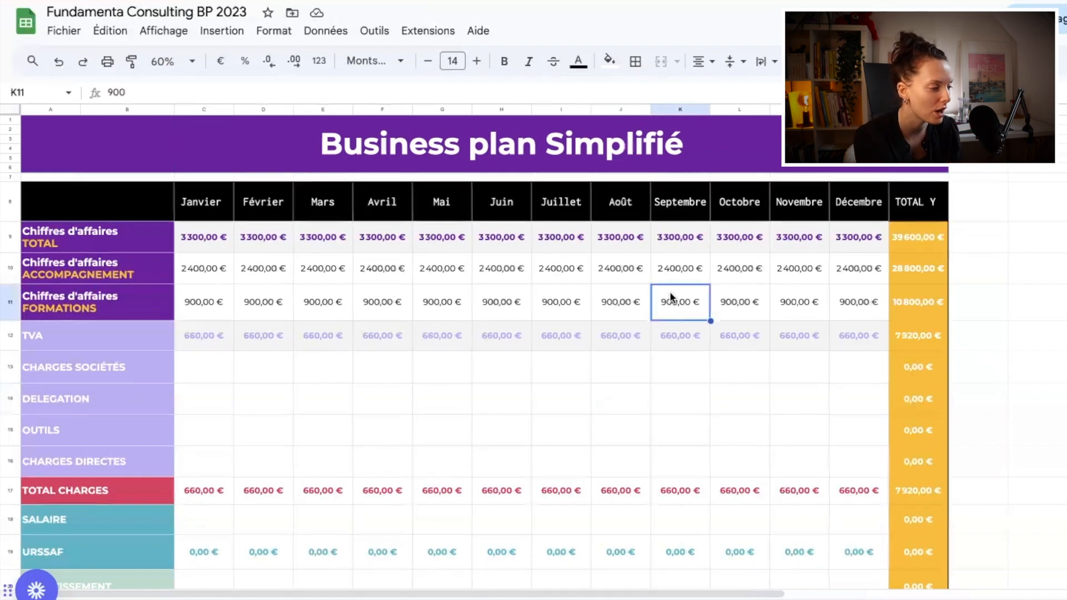
{"action": "left_click", "coordinate": [374, 371]}
- Enter 390 as the Charges sociétés amount for Janvier and fill it across through Décembre
{"action": "left_click", "coordinate": [207, 362]}
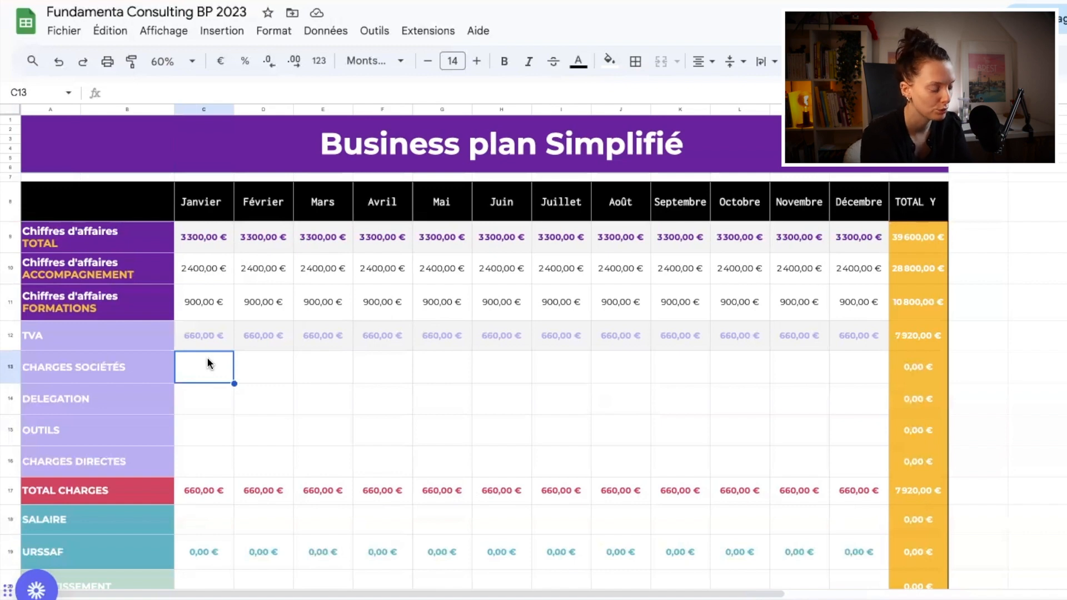
{"action": "type", "text": "390"}
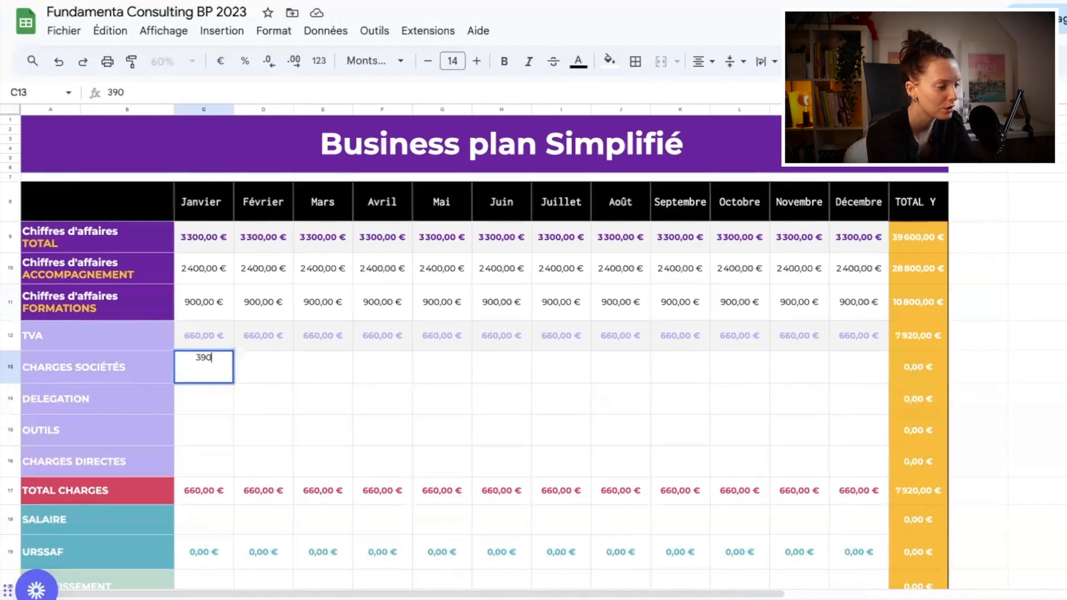
{"action": "key", "text": "Return"}
{"action": "left_click", "coordinate": [207, 362]}
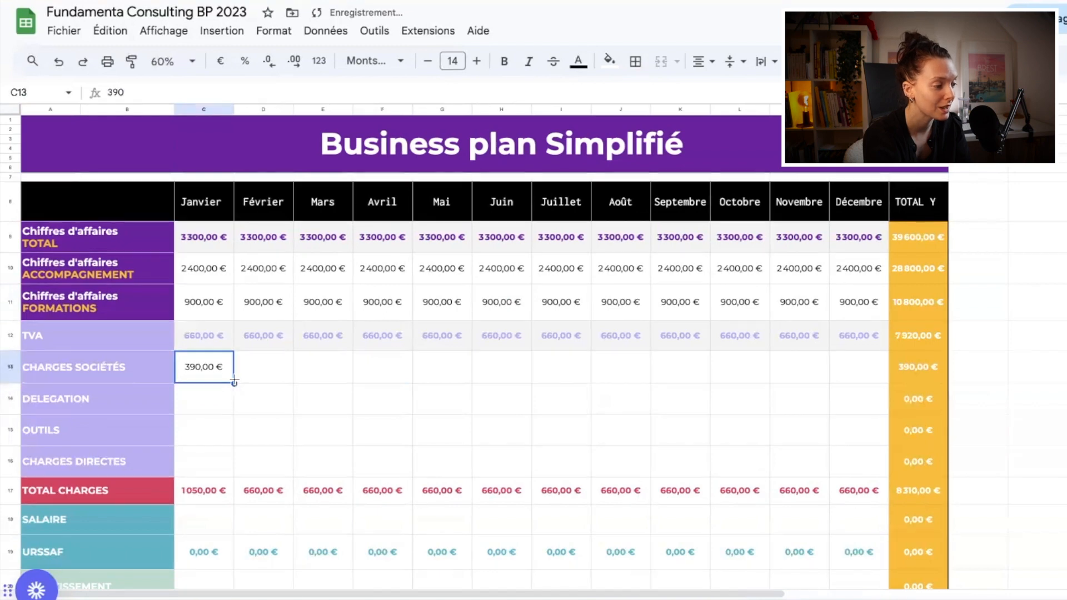
{"action": "left_click_drag", "start_coordinate": [234, 381], "coordinate": [840, 378]}
{"action": "left_click", "coordinate": [834, 392]}
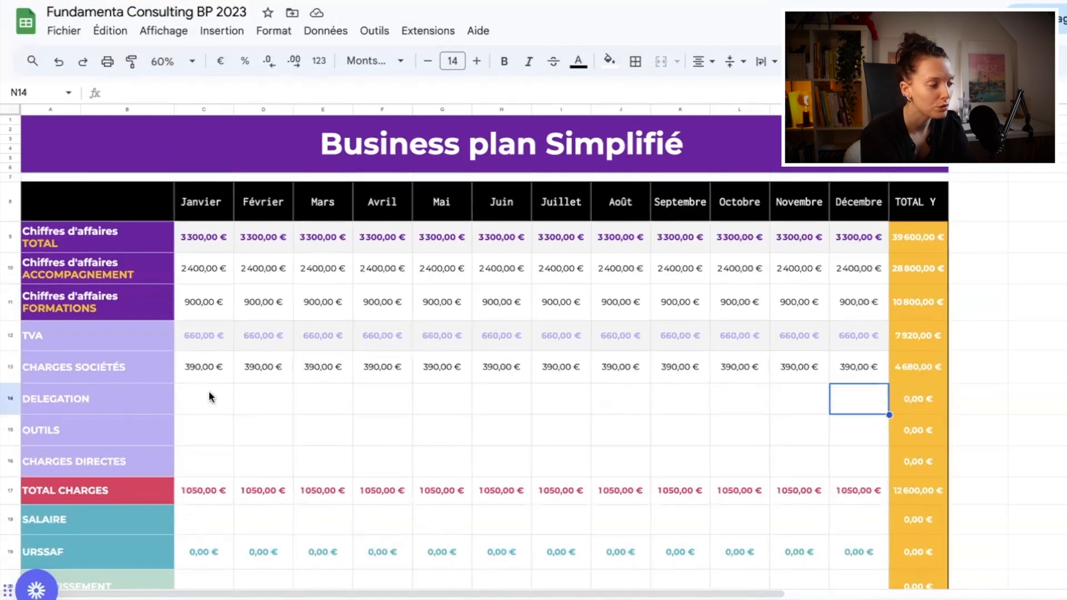
- Enter 250 as the Delegation amount for Janvier and fill it across through Décembre
{"action": "left_click", "coordinate": [190, 398]}
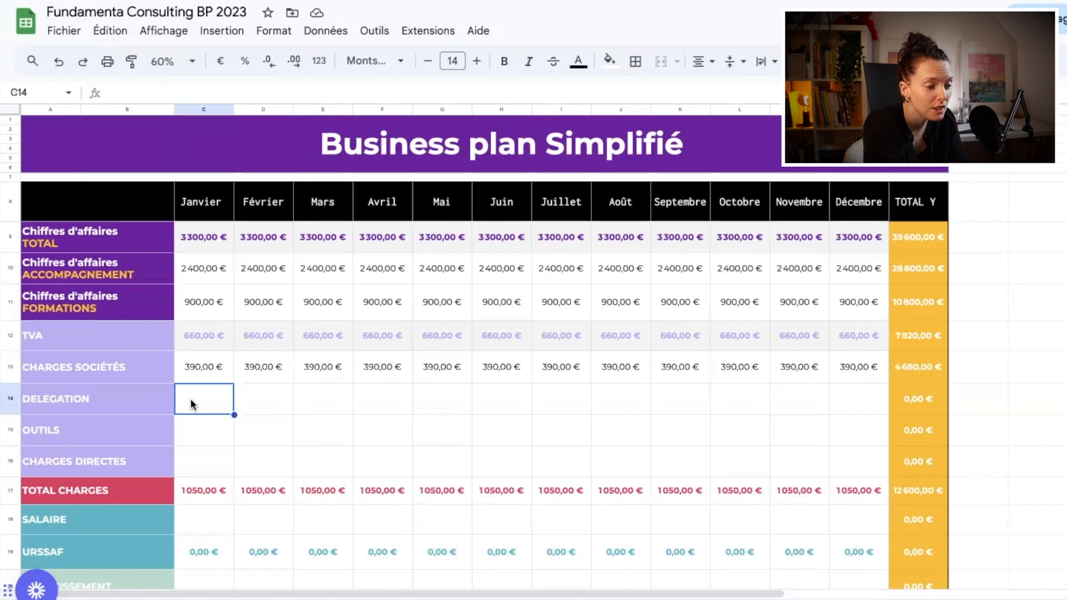
{"action": "type", "text": "2"}
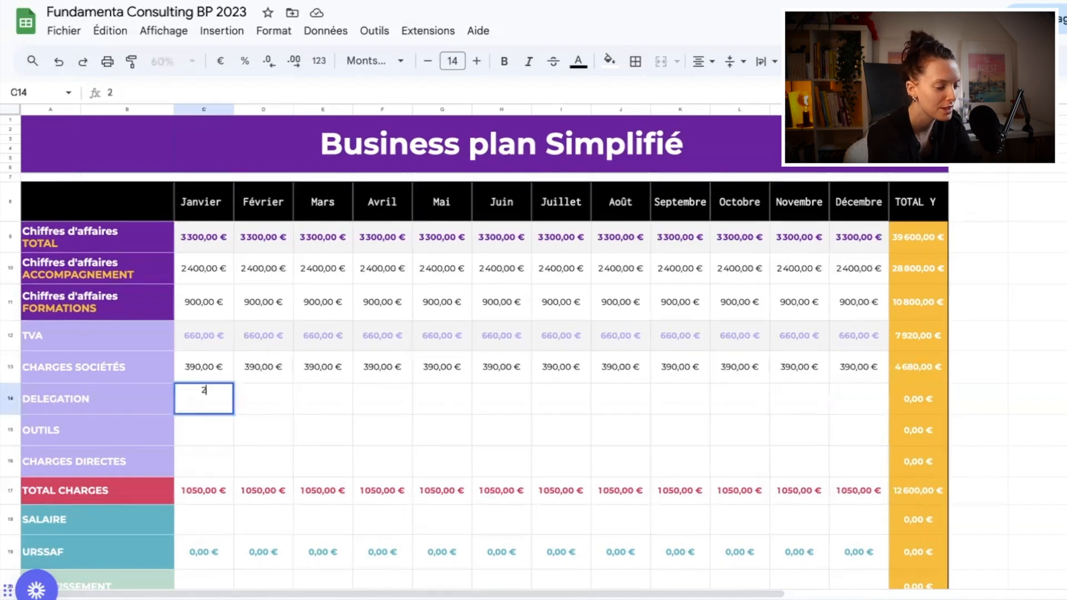
{"action": "type", "text": "50"}
{"action": "key", "text": "Return"}
{"action": "left_click", "coordinate": [215, 406]}
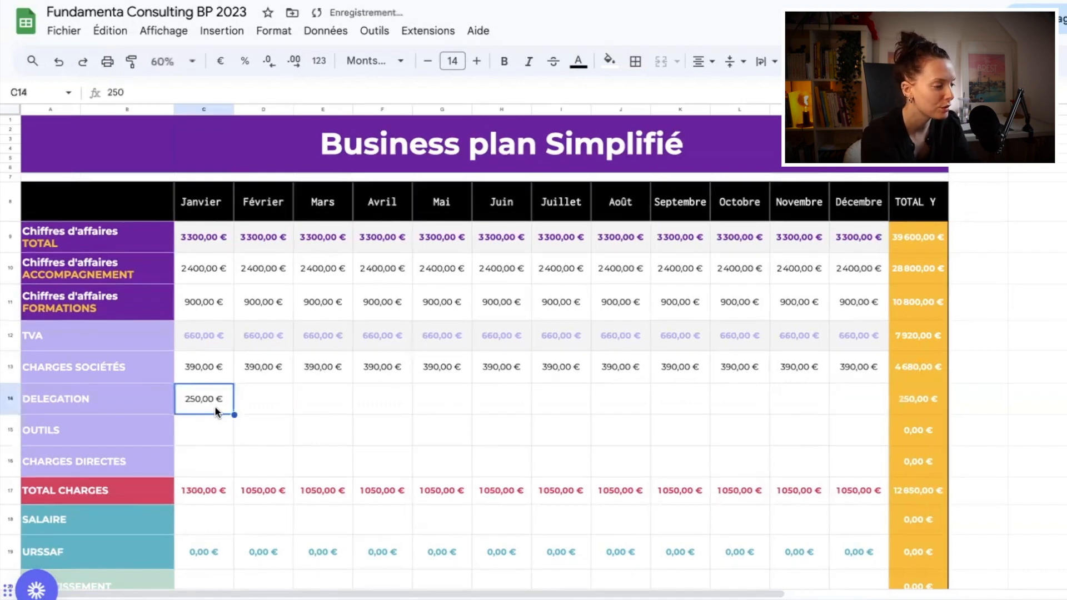
{"action": "left_click_drag", "start_coordinate": [233, 415], "coordinate": [861, 416]}
{"action": "left_click", "coordinate": [849, 425]}
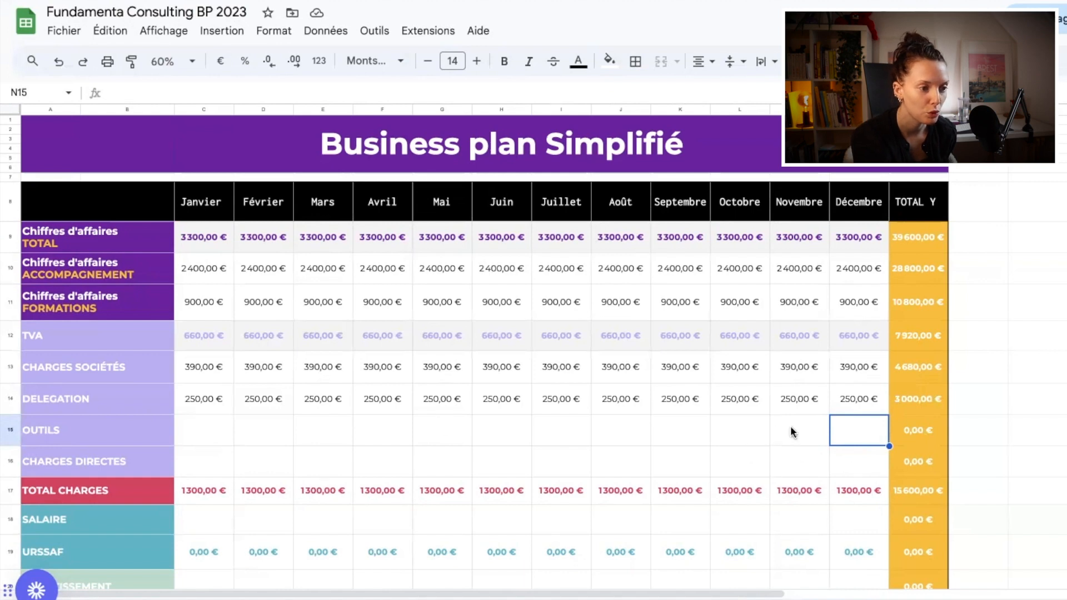
- Set the Outils amount for Janvier to 120 and fill it across through Décembre
{"action": "left_click", "coordinate": [756, 429]}
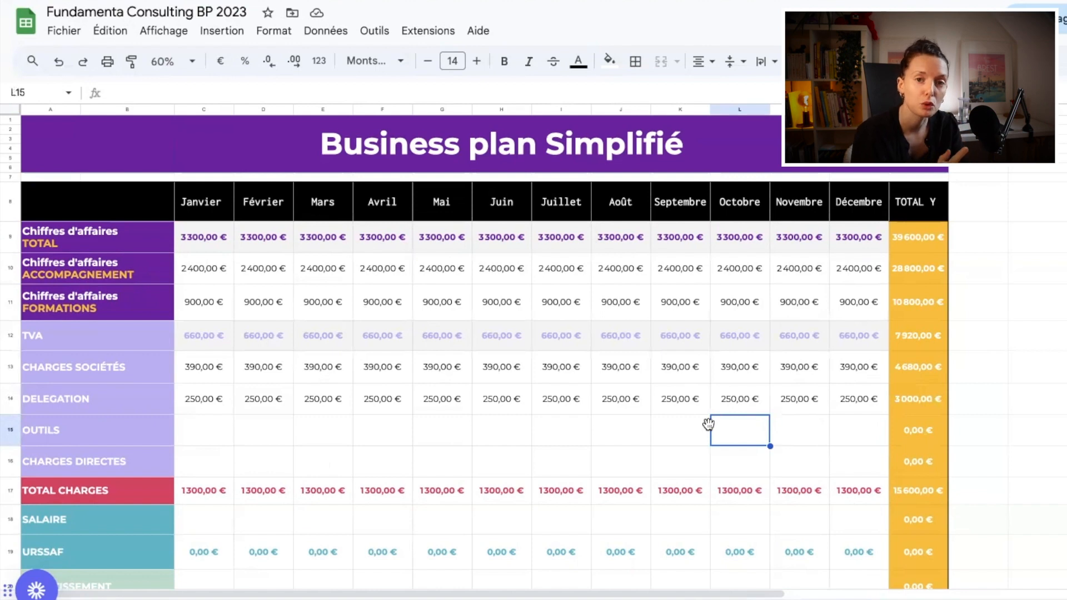
{"action": "left_click", "coordinate": [322, 436]}
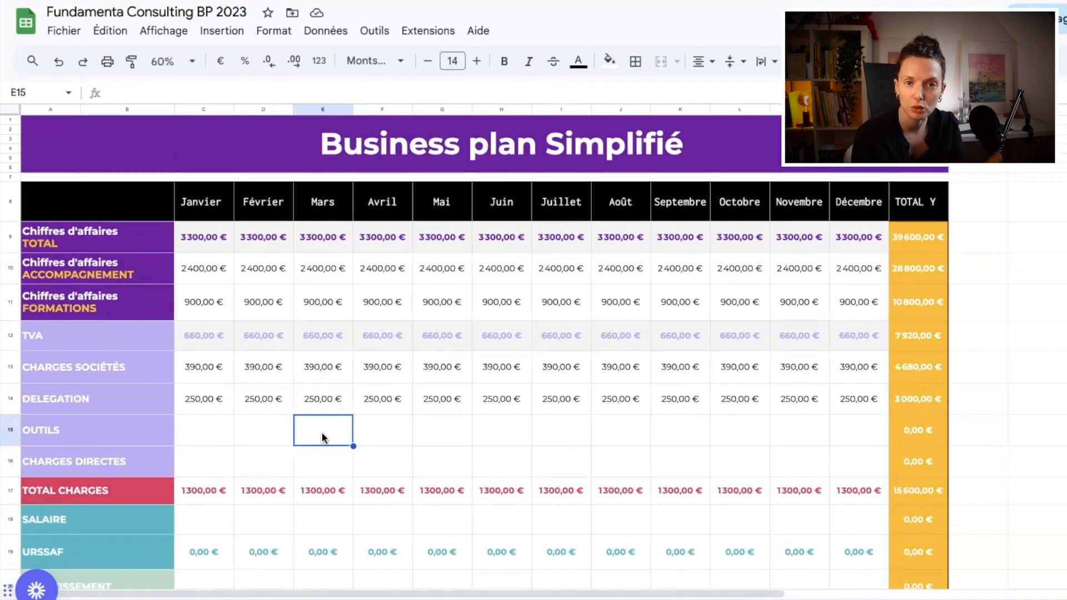
{"action": "left_click", "coordinate": [229, 437]}
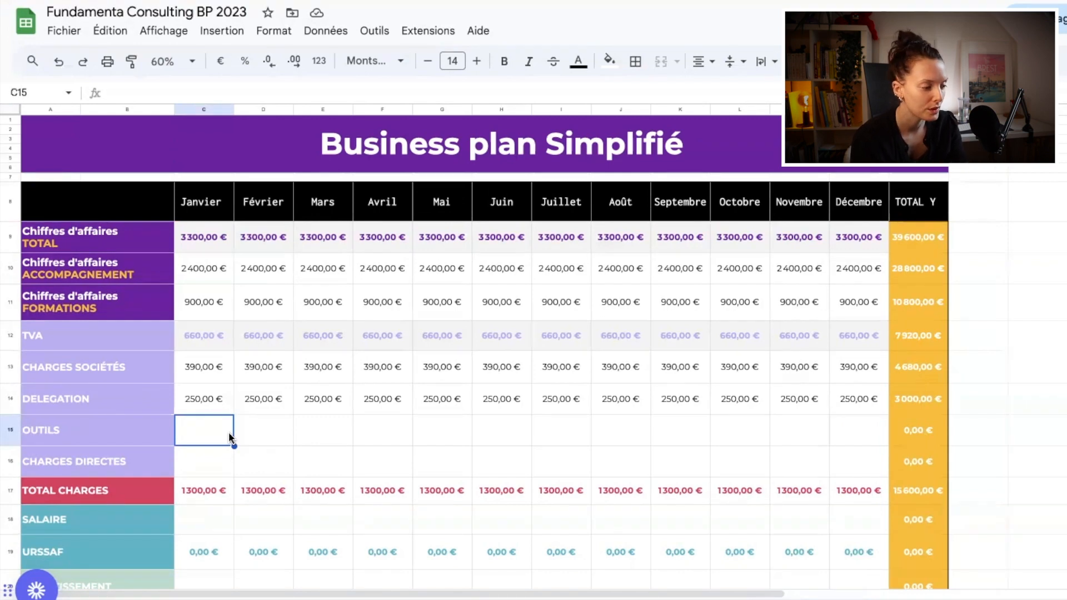
{"action": "type", "text": "120"}
{"action": "key", "text": "Return"}
{"action": "left_click", "coordinate": [223, 432]}
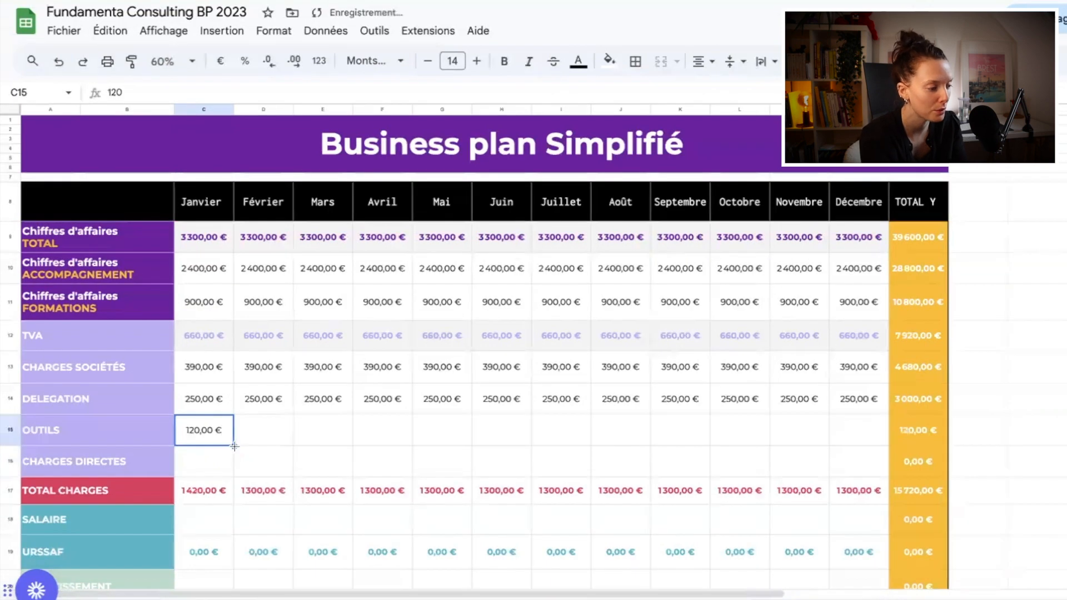
{"action": "left_click_drag", "start_coordinate": [234, 446], "coordinate": [855, 451]}
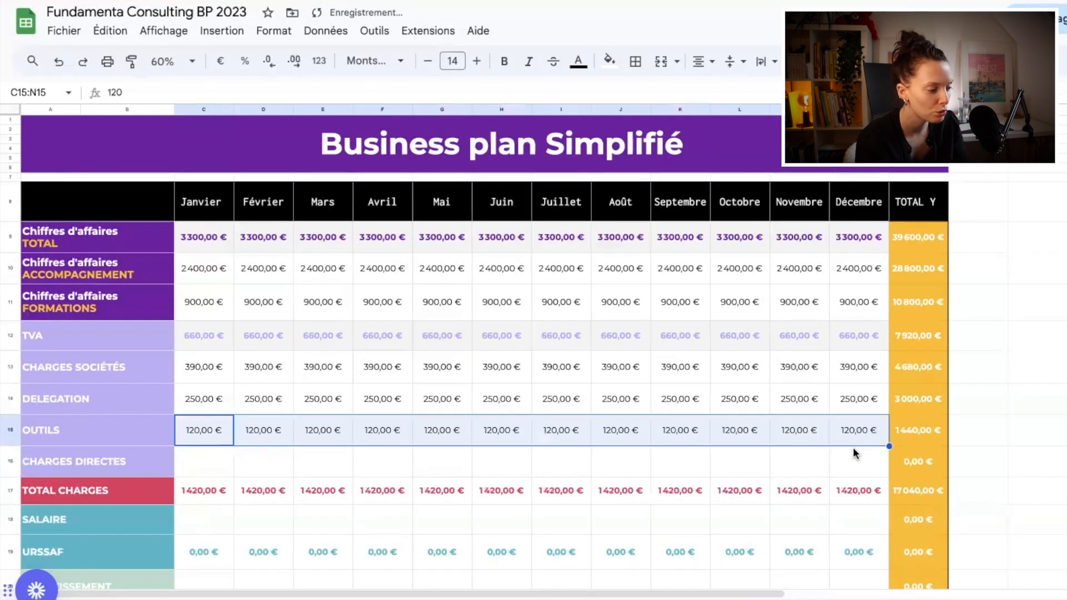
- Enter 650 as the Charges directes amount for Mars and copy it to Septembre
{"action": "left_click", "coordinate": [193, 466]}
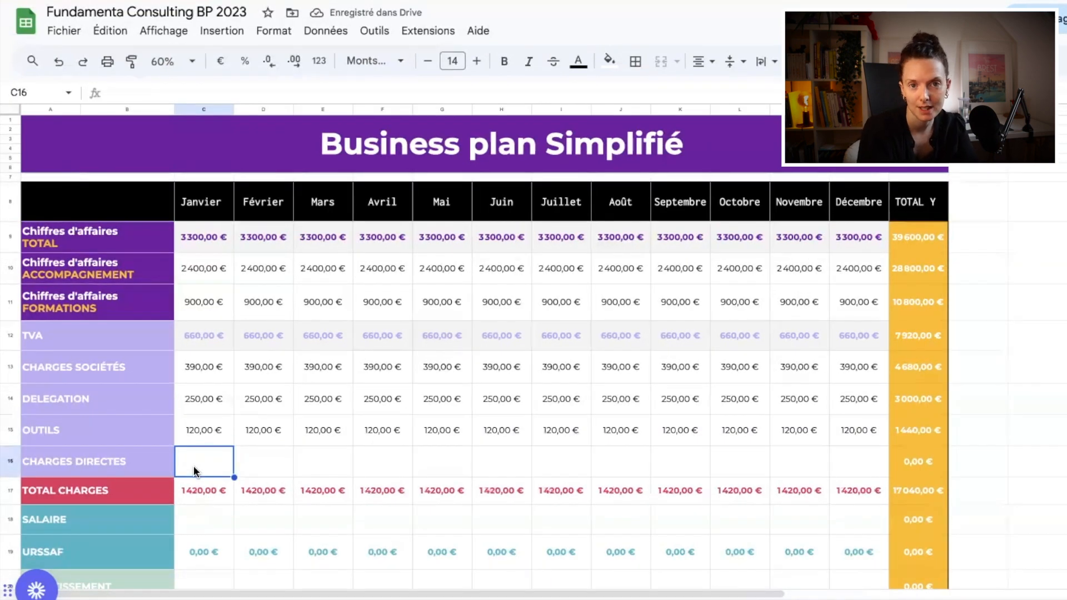
{"action": "left_click", "coordinate": [311, 472]}
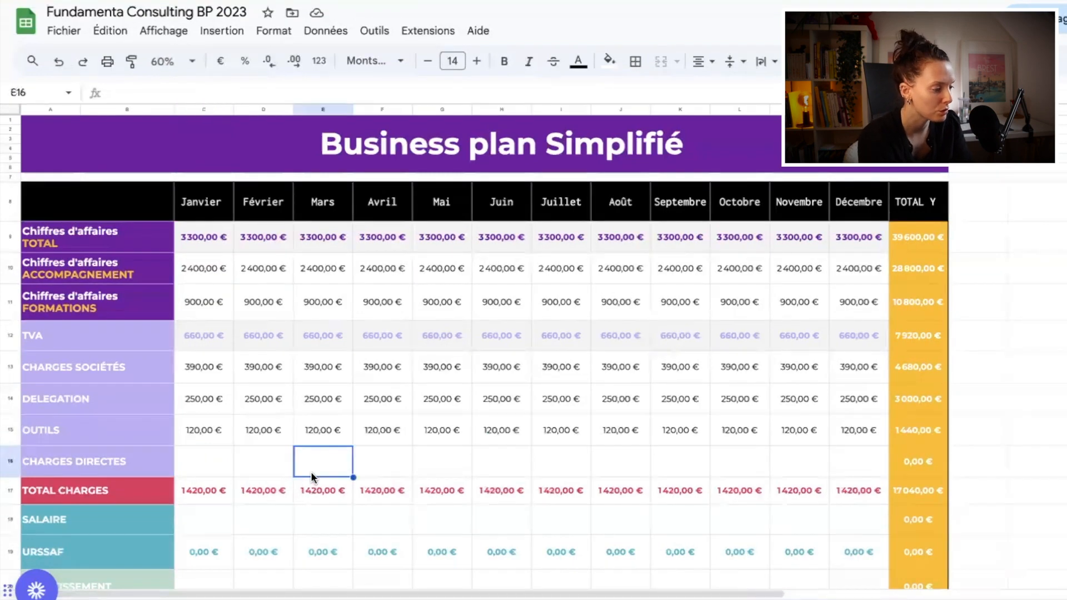
{"action": "type", "text": "650"}
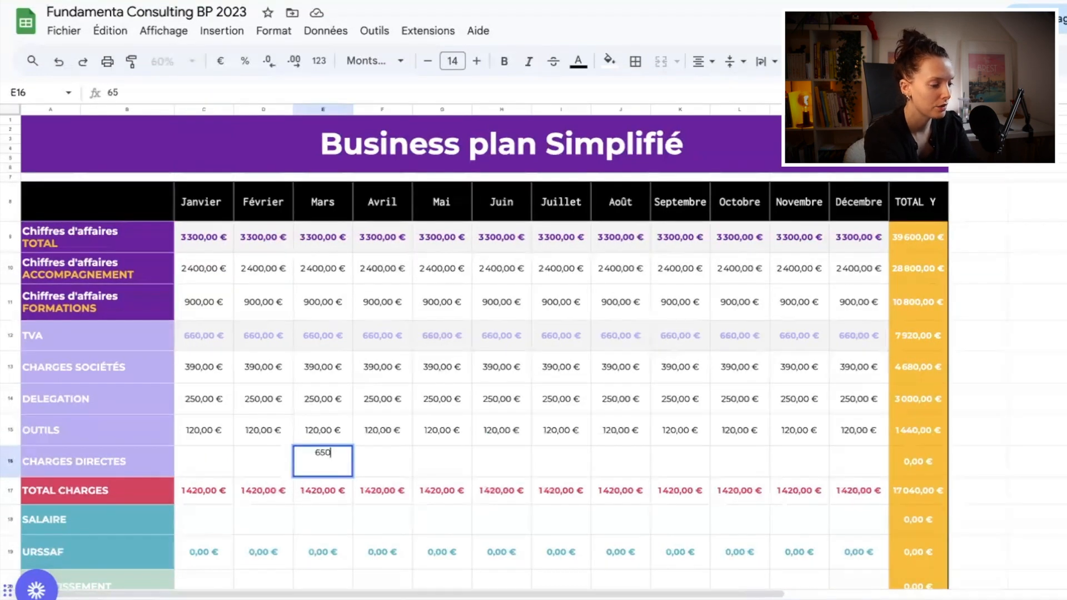
{"action": "key", "text": "Return"}
{"action": "left_click", "coordinate": [311, 468]}
{"action": "key", "text": "ctrl+c"}
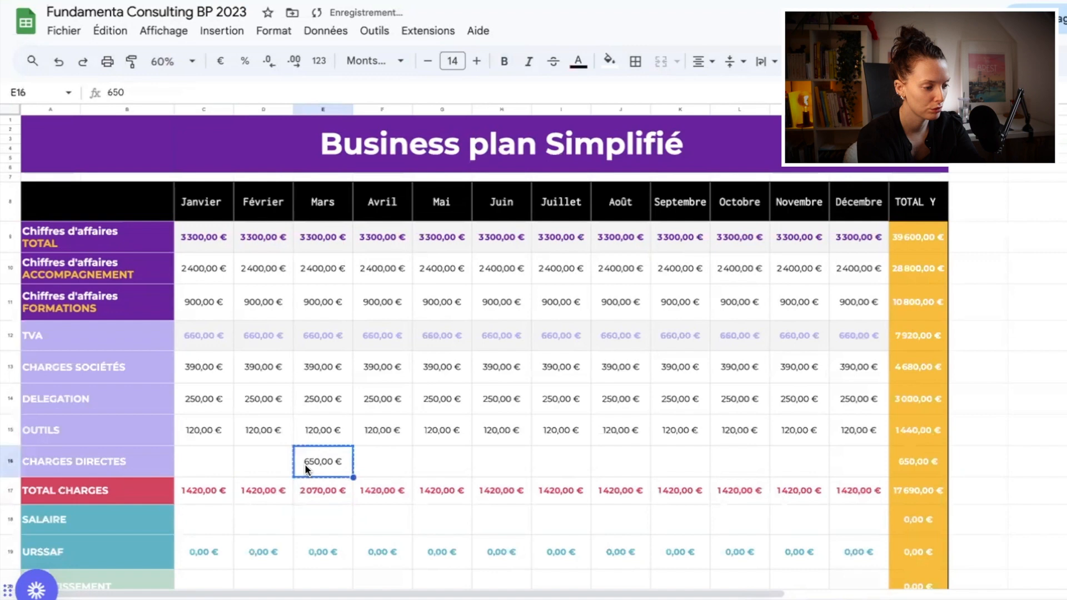
{"action": "left_click", "coordinate": [674, 456]}
{"action": "key", "text": "ctrl+v"}
{"action": "left_click", "coordinate": [801, 456]}
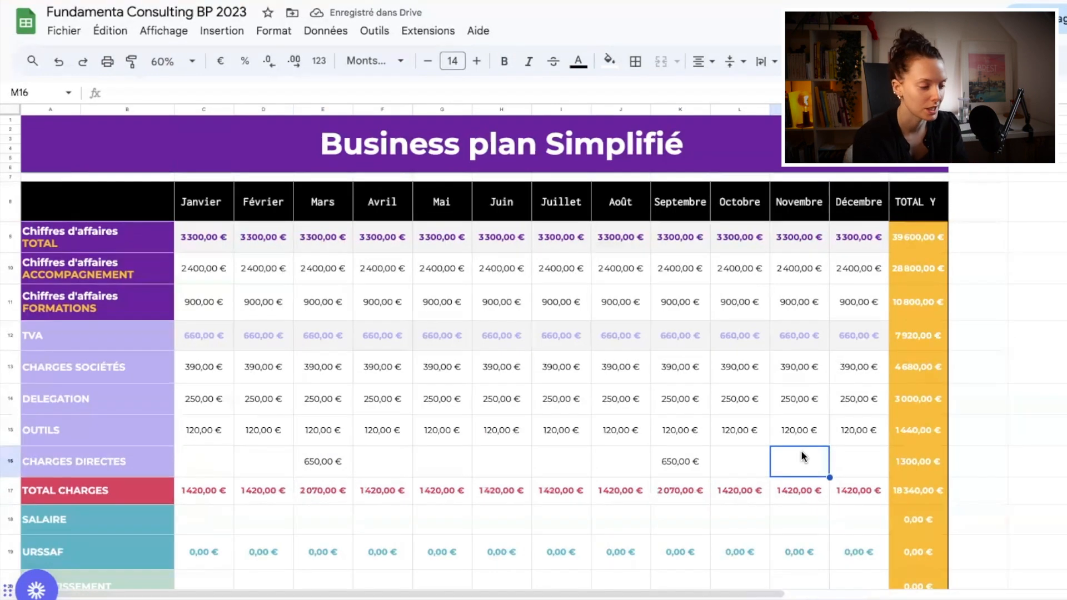
- Examine the Total charges formulas for Janvier and Décembre and the yearly totals for charges and revenue
{"action": "left_click", "coordinate": [179, 511]}
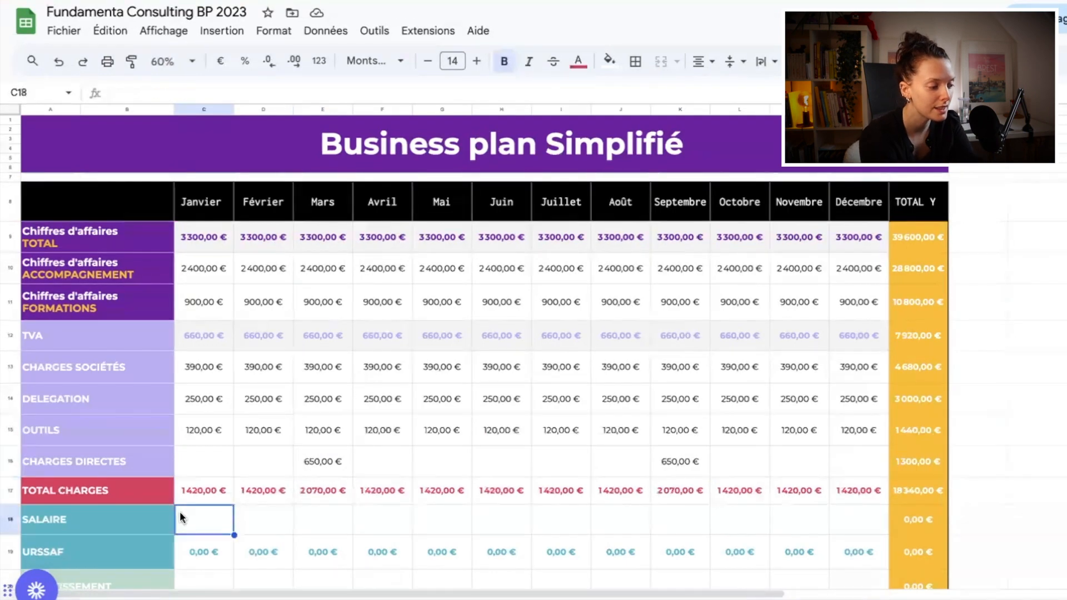
{"action": "left_click", "coordinate": [197, 493]}
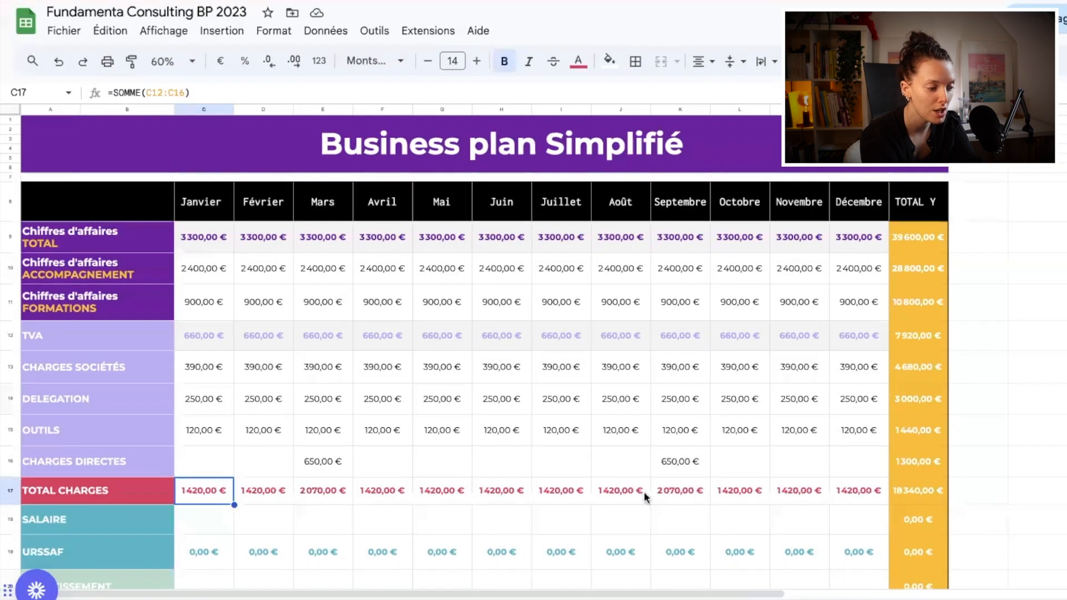
{"action": "double_click", "coordinate": [858, 492]}
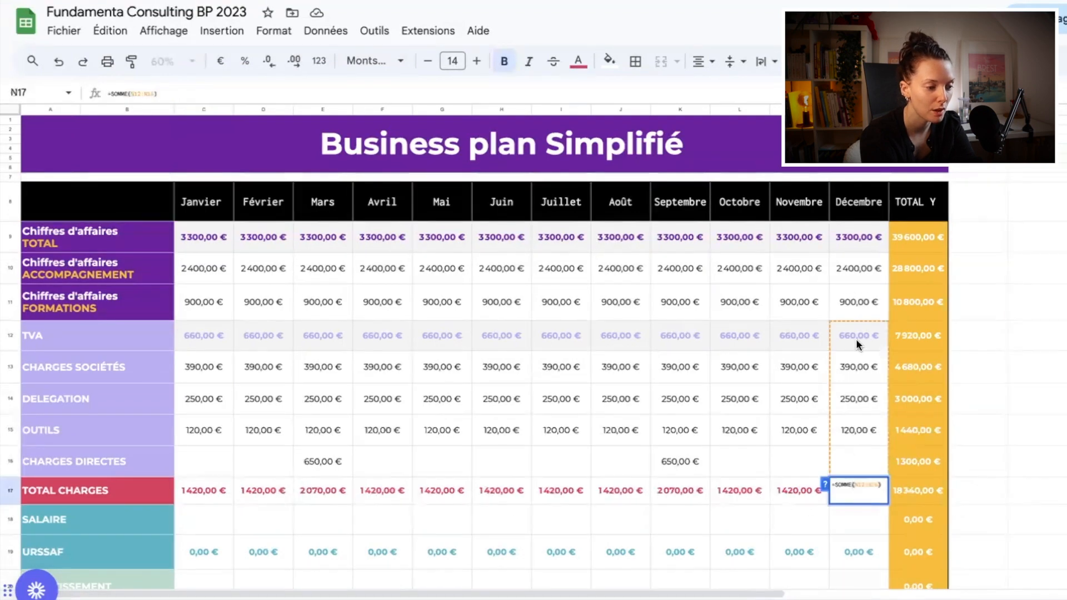
{"action": "left_click", "coordinate": [926, 494]}
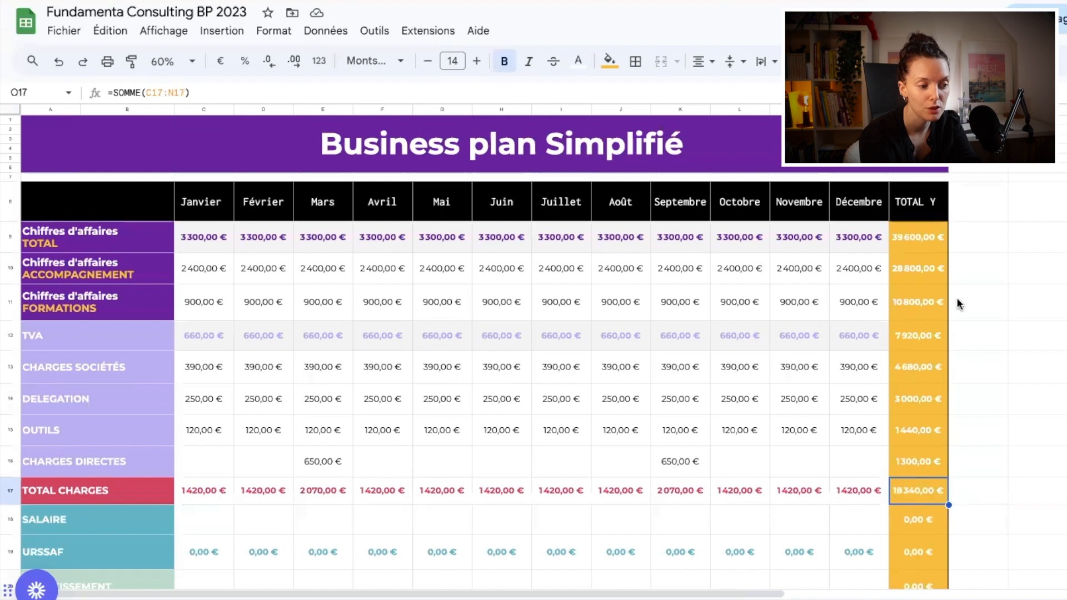
{"action": "left_click", "coordinate": [923, 235]}
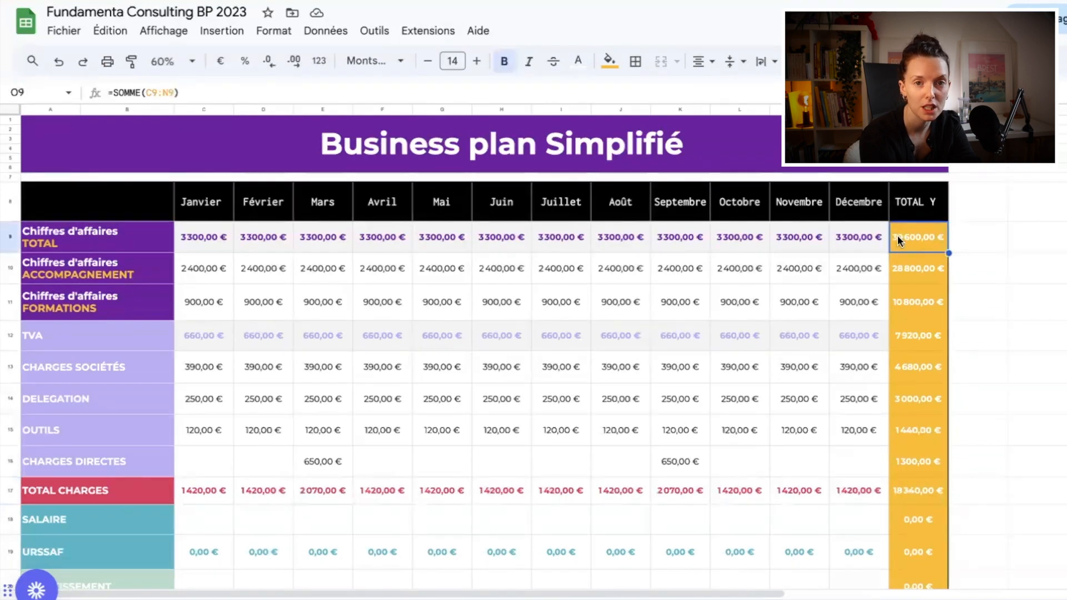
- Enter 1300 as the Salaire amount for Janvier and fill it across through Décembre
{"action": "left_click", "coordinate": [212, 518]}
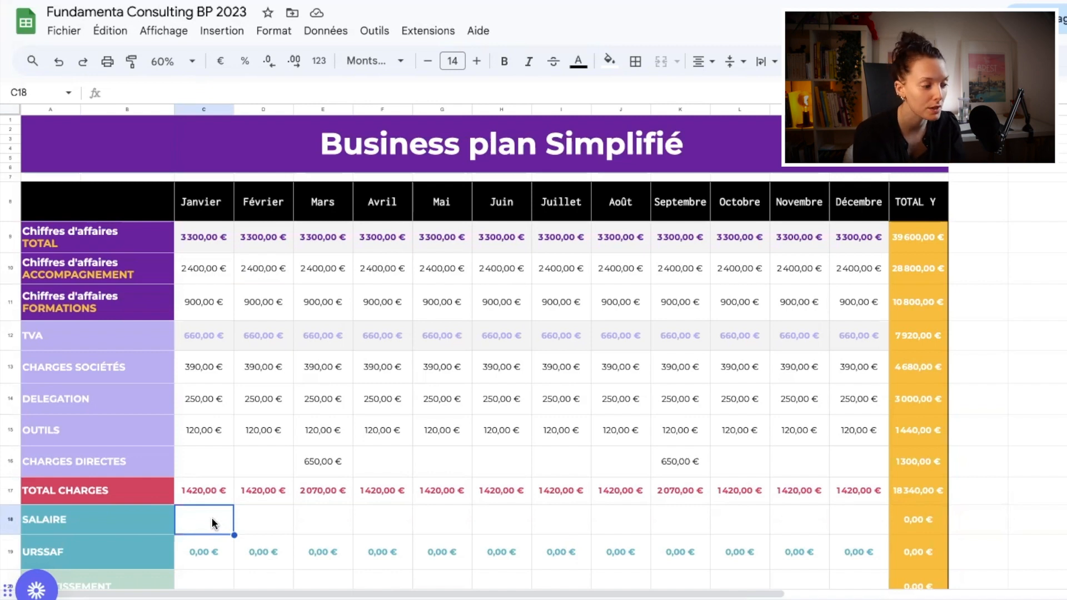
{"action": "double_click", "coordinate": [214, 523]}
{"action": "type", "text": "1300"}
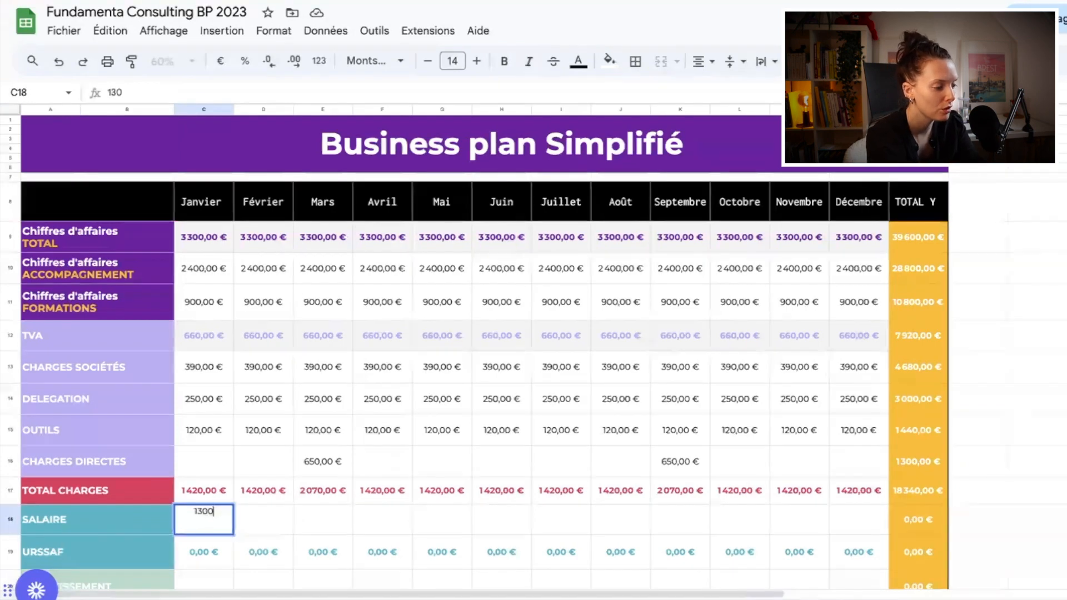
{"action": "key", "text": "Return"}
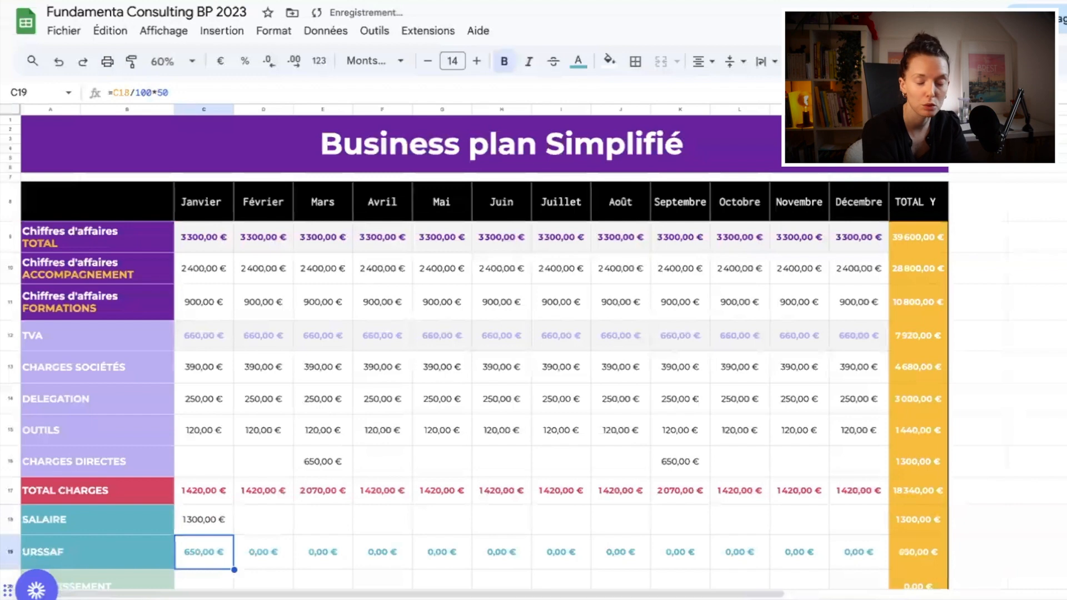
{"action": "left_click", "coordinate": [226, 528]}
{"action": "left_click_drag", "start_coordinate": [233, 535], "coordinate": [862, 519]}
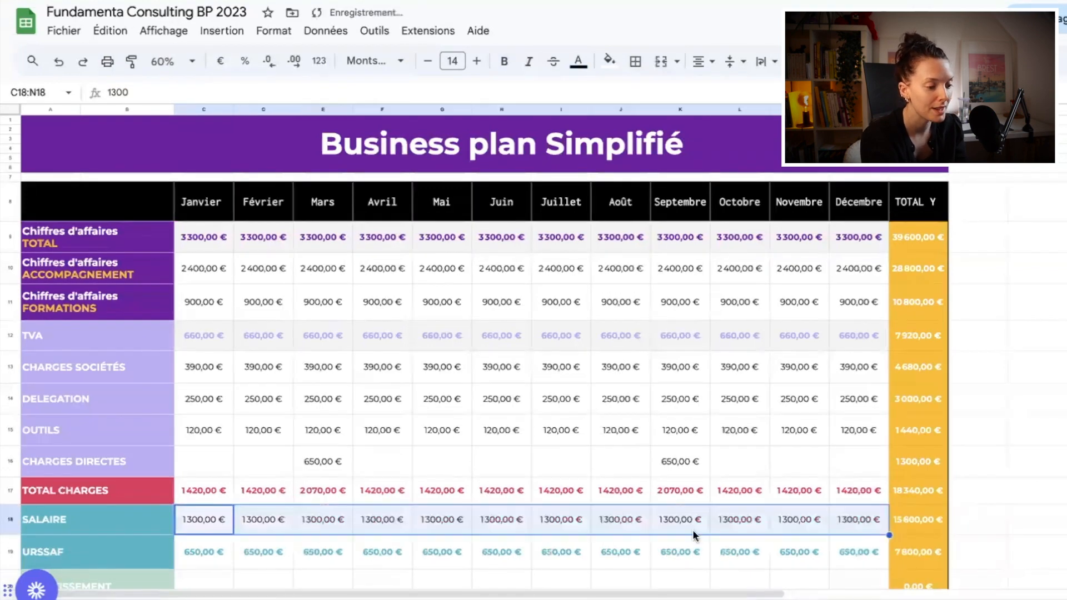
- Review the URSSAF formula, then compare the yearly charges plus salaries total with total revenue, profit and cash balance
{"action": "left_click", "coordinate": [214, 549]}
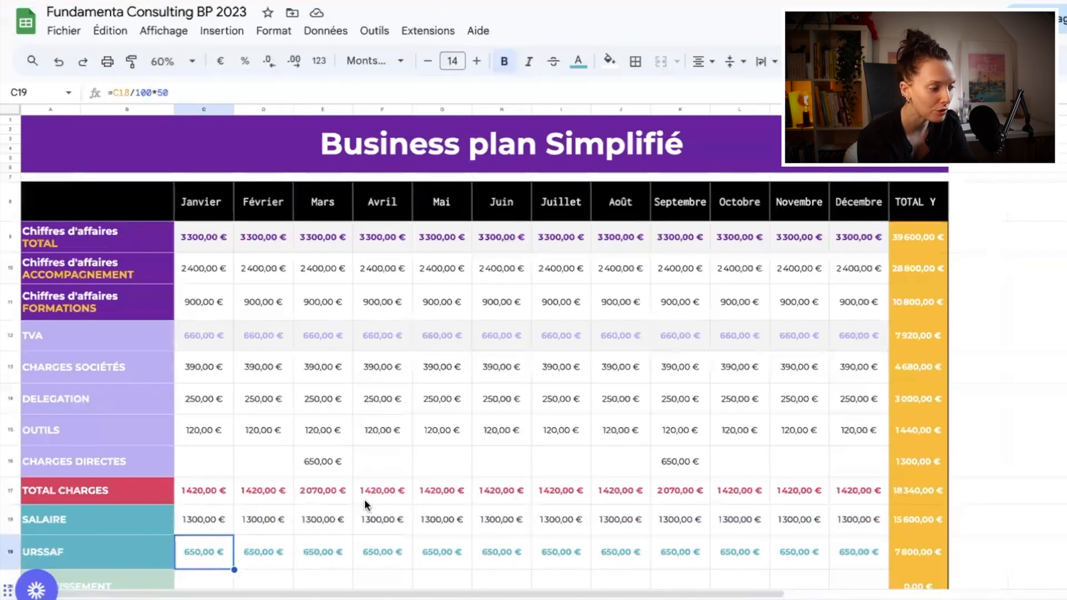
{"action": "scroll", "coordinate": [210, 532], "scroll_direction": "down", "scroll_amount": 1}
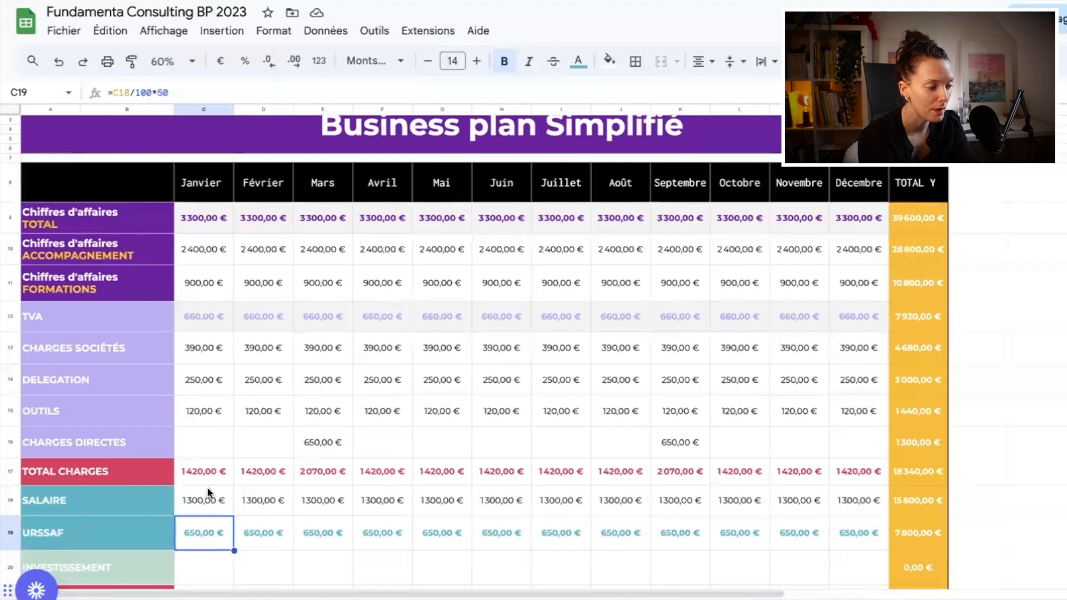
{"action": "scroll", "coordinate": [458, 544], "scroll_direction": "down", "scroll_amount": 3}
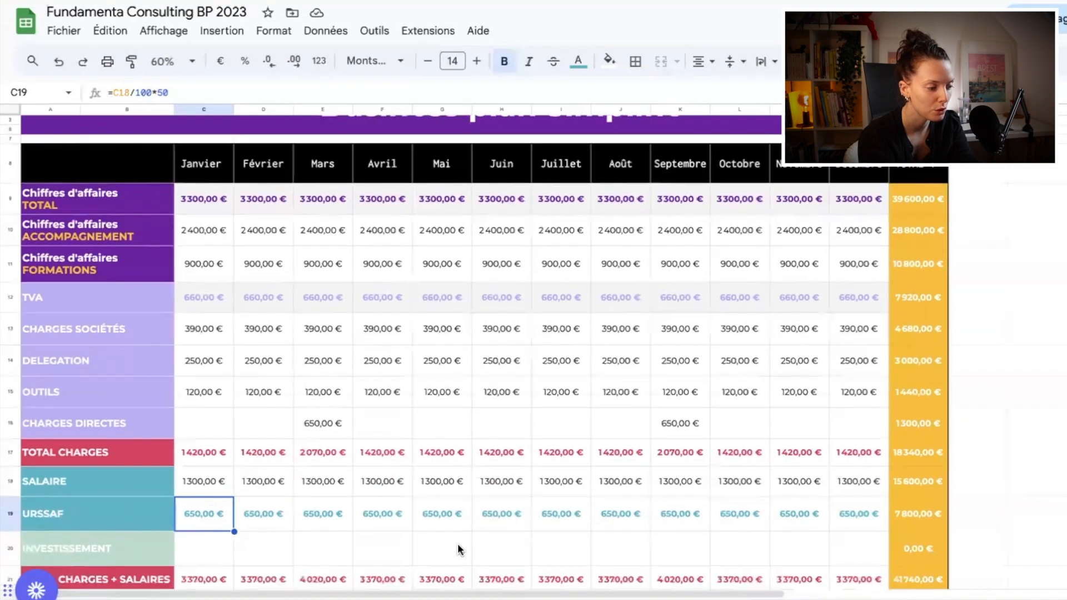
{"action": "left_click", "coordinate": [195, 505]}
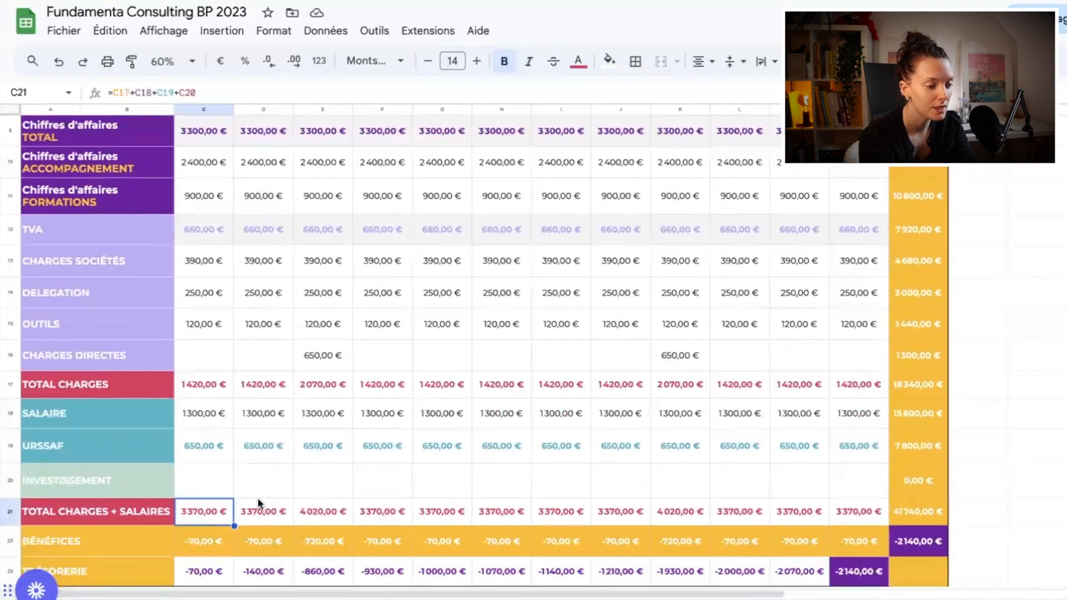
{"action": "left_click", "coordinate": [920, 519]}
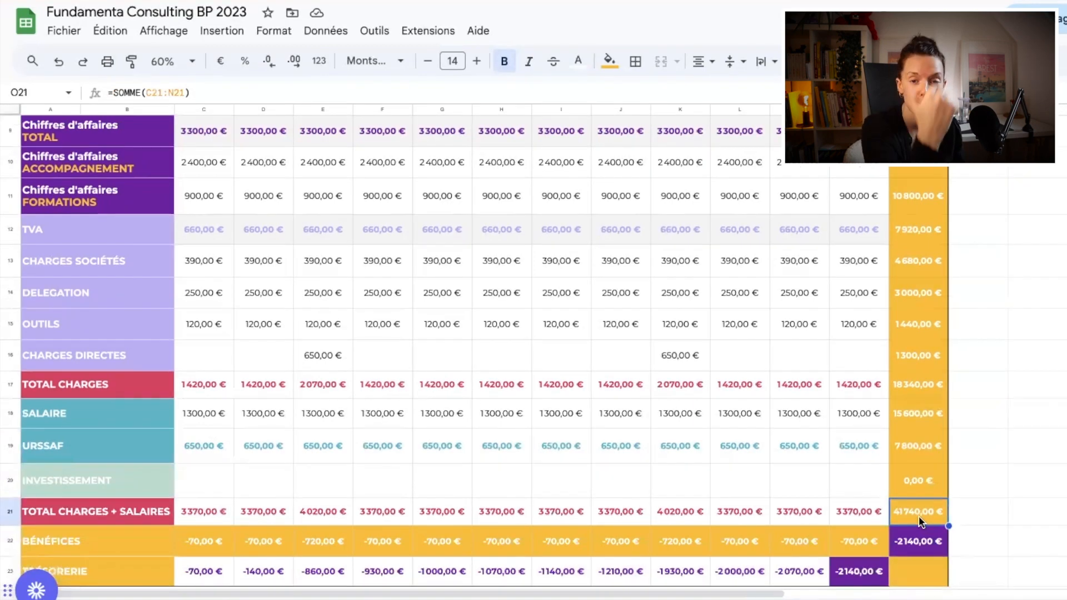
{"action": "scroll", "coordinate": [923, 241], "scroll_direction": "up", "scroll_amount": 4}
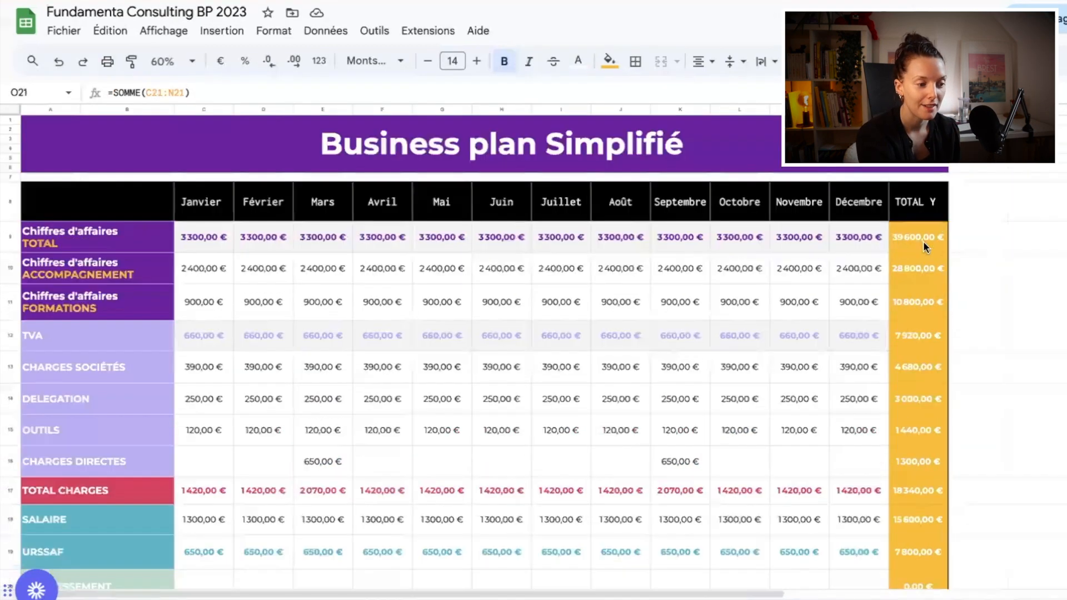
{"action": "scroll", "coordinate": [911, 233], "scroll_direction": "down", "scroll_amount": 1}
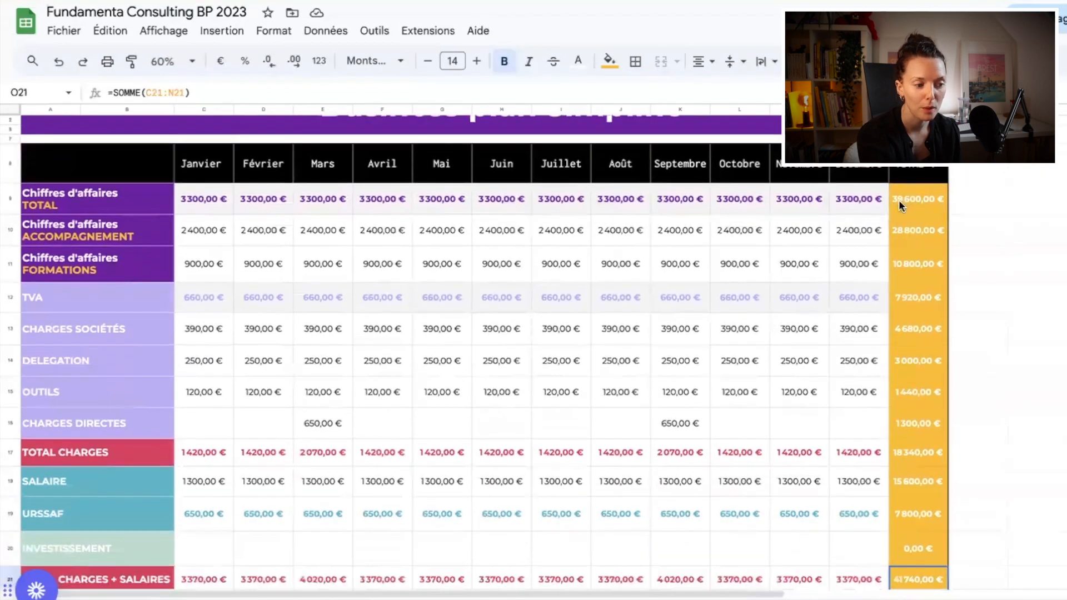
{"action": "scroll", "coordinate": [914, 201], "scroll_direction": "down", "scroll_amount": 3}
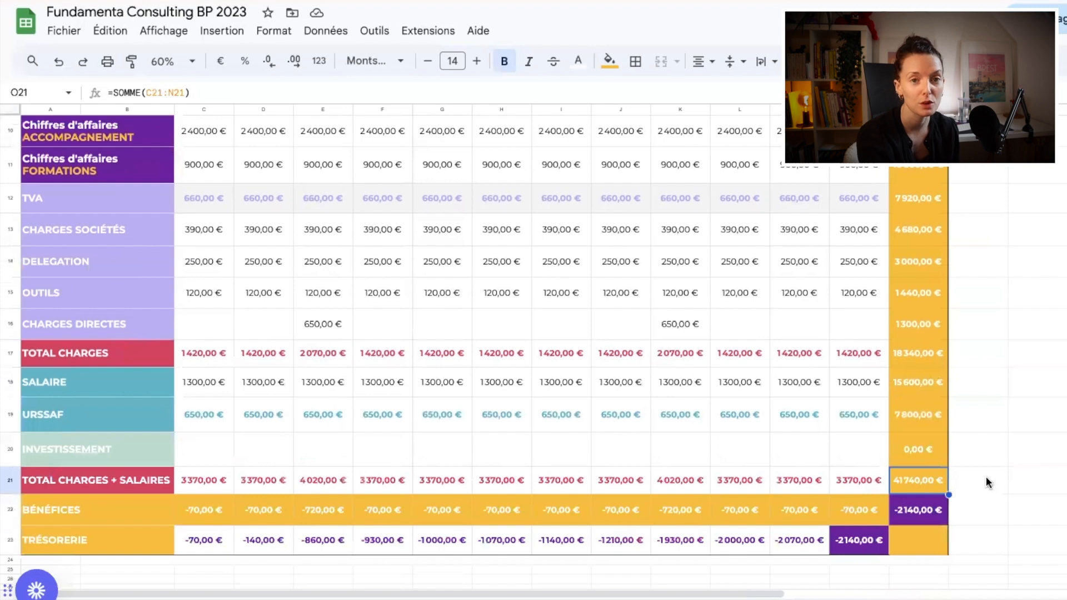
- Set the Salaire amount for Janvier to 1200 and fill it across through Décembre
{"action": "left_click", "coordinate": [195, 380]}
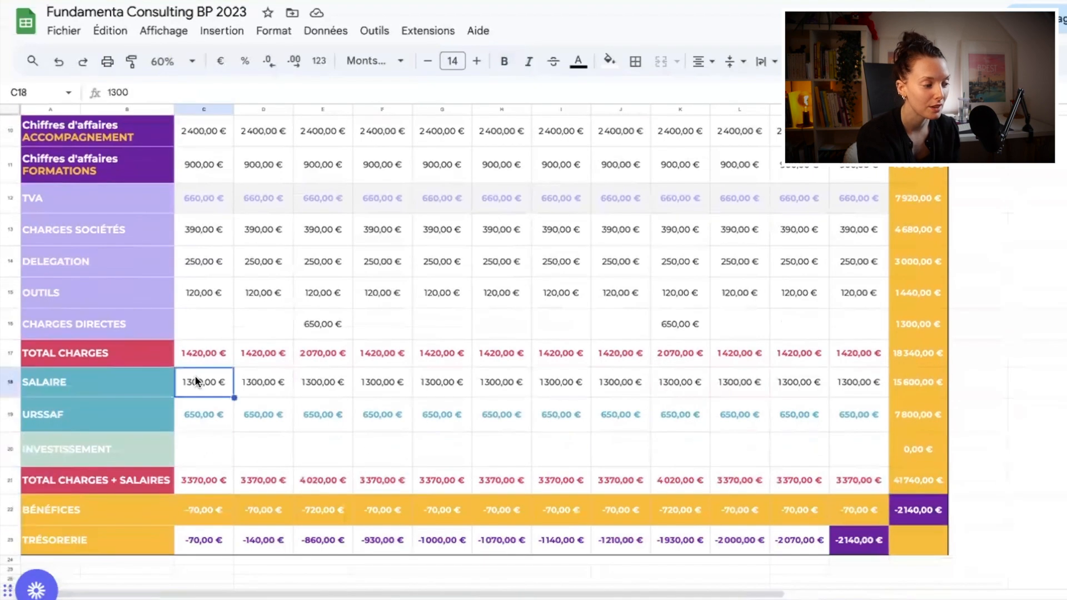
{"action": "type", "text": "1200"}
{"action": "key", "text": "Return"}
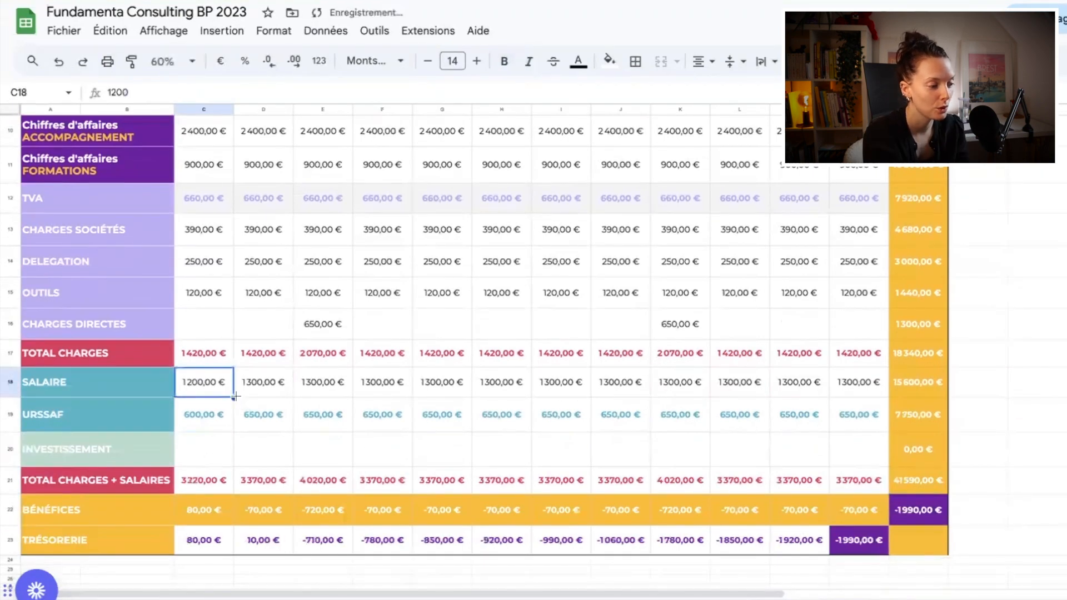
{"action": "left_click_drag", "start_coordinate": [234, 397], "coordinate": [869, 363]}
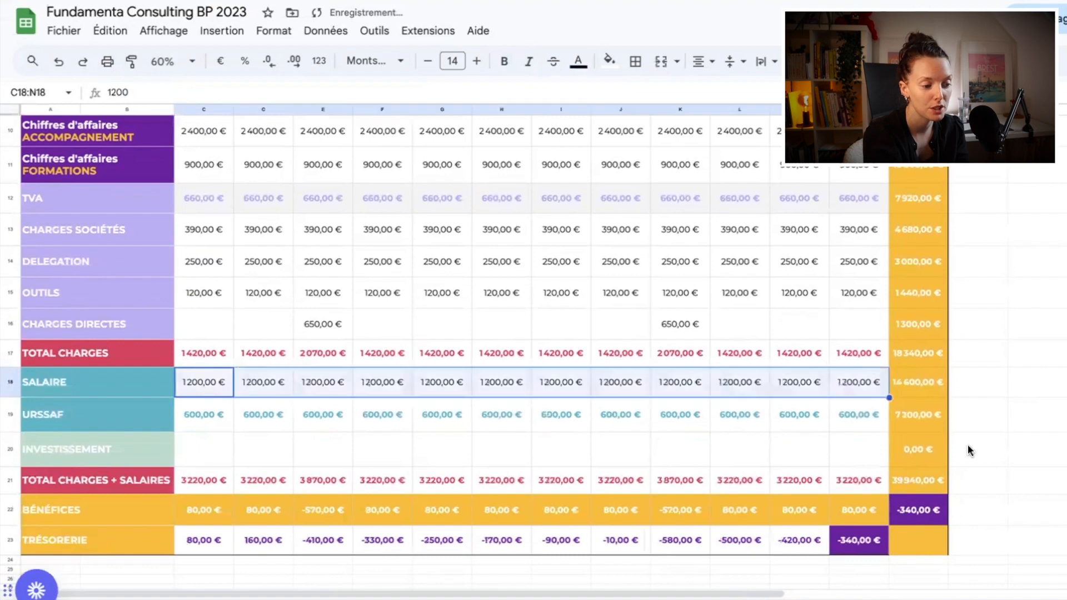
{"action": "left_click", "coordinate": [1015, 464]}
{"action": "left_click", "coordinate": [211, 391]}
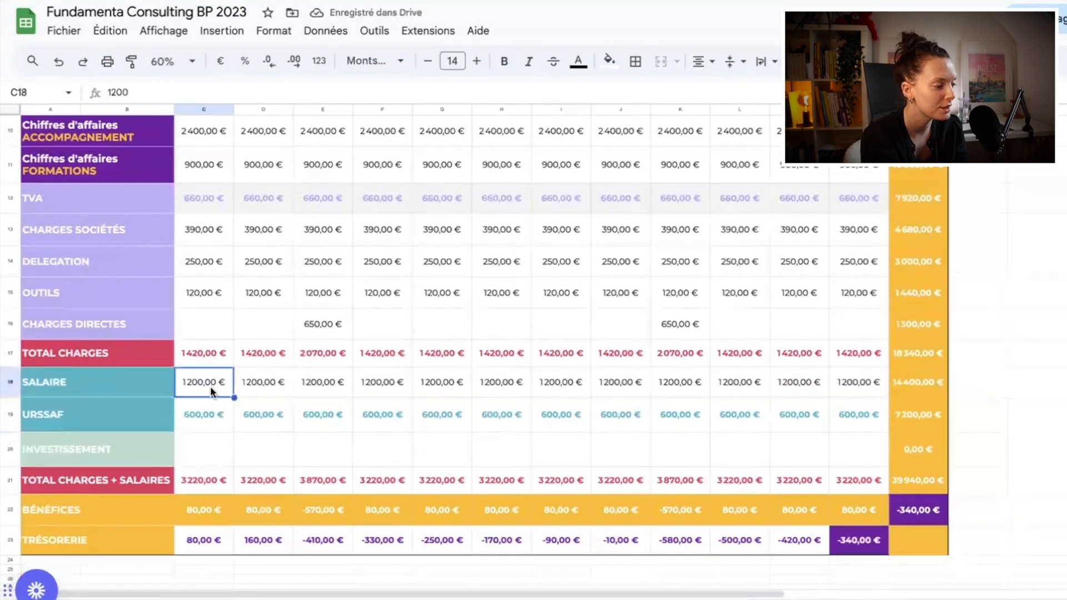
- Set the Salaire amount for Janvier to 1150 and fill it across through Décembre
{"action": "type", "text": "115"}
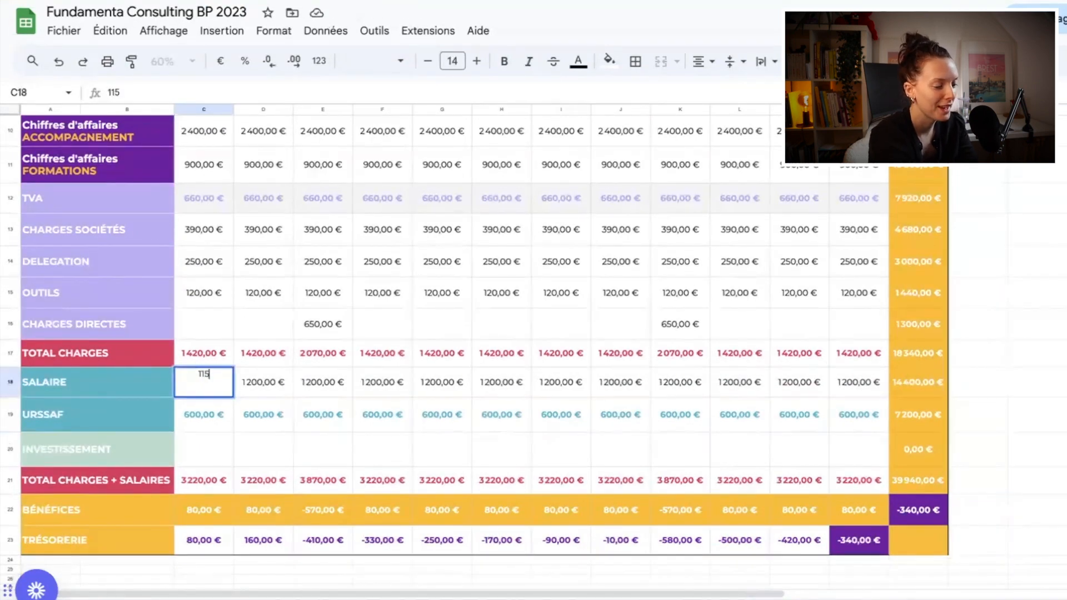
{"action": "type", "text": "0"}
{"action": "key", "text": "Return"}
{"action": "left_click", "coordinate": [211, 389]}
{"action": "left_click_drag", "start_coordinate": [234, 397], "coordinate": [870, 389]}
{"action": "left_click", "coordinate": [987, 463]}
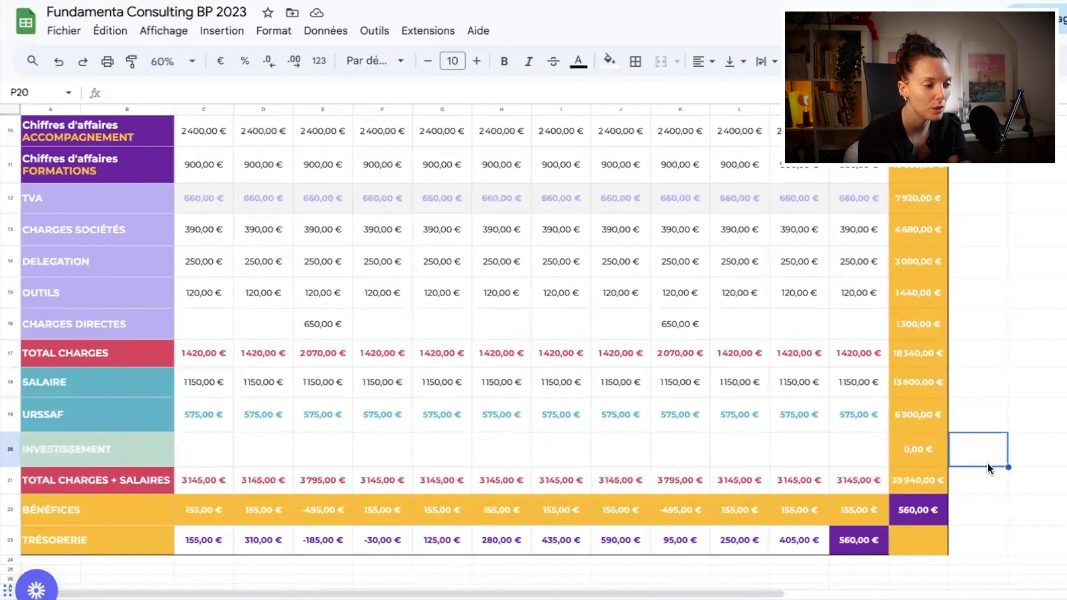
- Review the yearly profit and enter 560 as the Investissement amount for Décembre
{"action": "scroll", "coordinate": [987, 463], "scroll_direction": "up", "scroll_amount": 3}
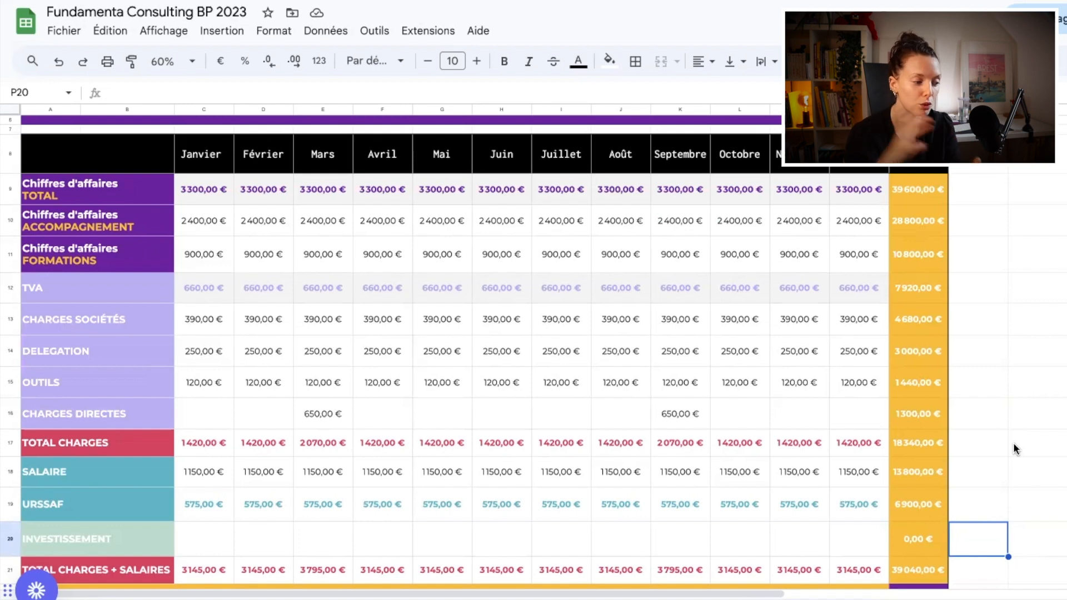
{"action": "scroll", "coordinate": [1014, 500], "scroll_direction": "down", "scroll_amount": 3}
{"action": "left_click", "coordinate": [206, 451]}
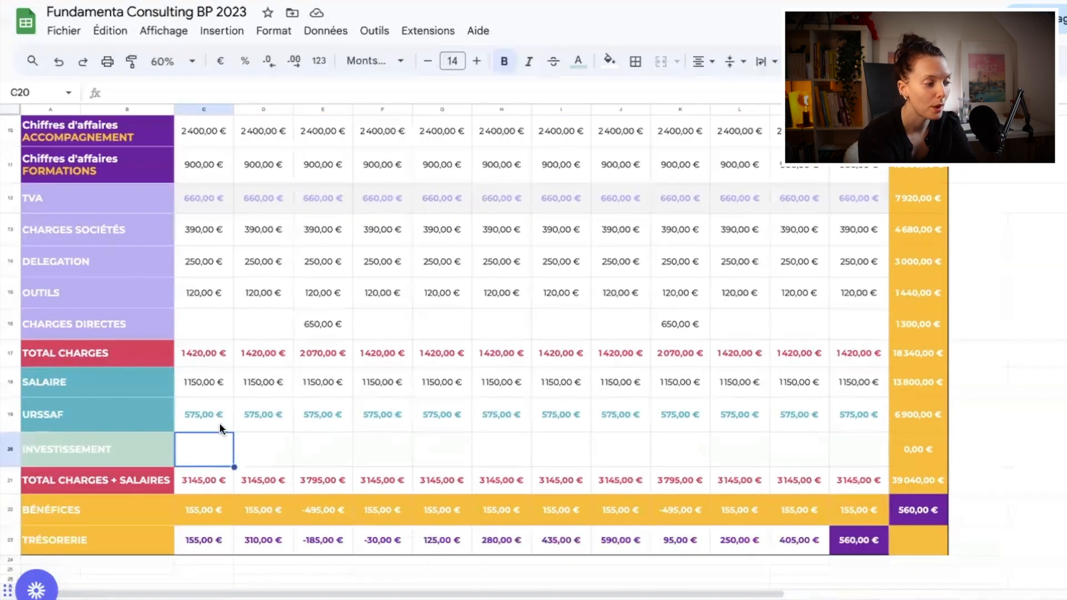
{"action": "left_click", "coordinate": [917, 512]}
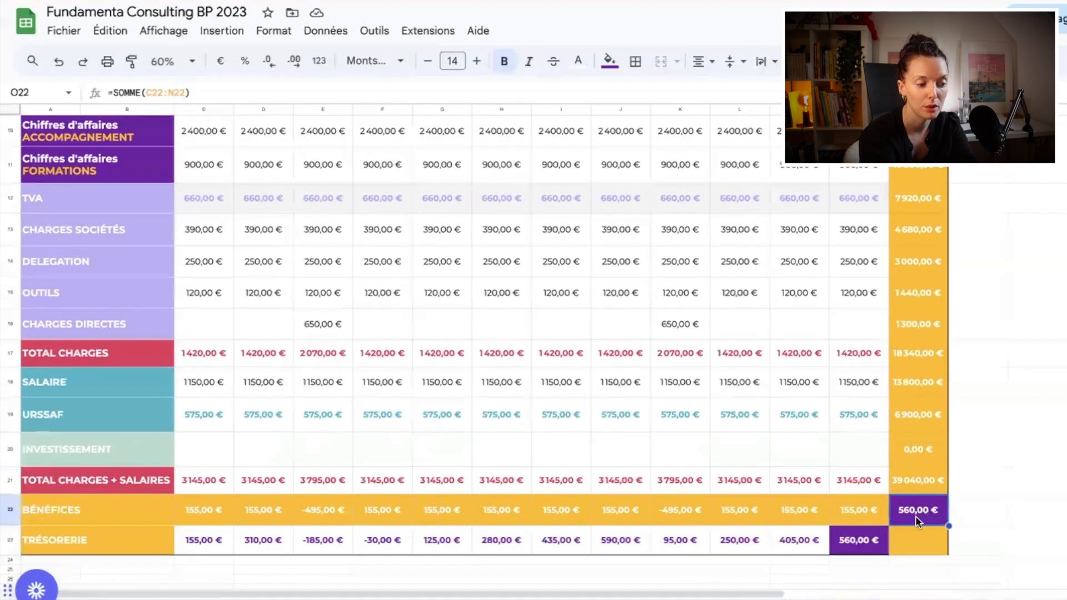
{"action": "left_click", "coordinate": [833, 447]}
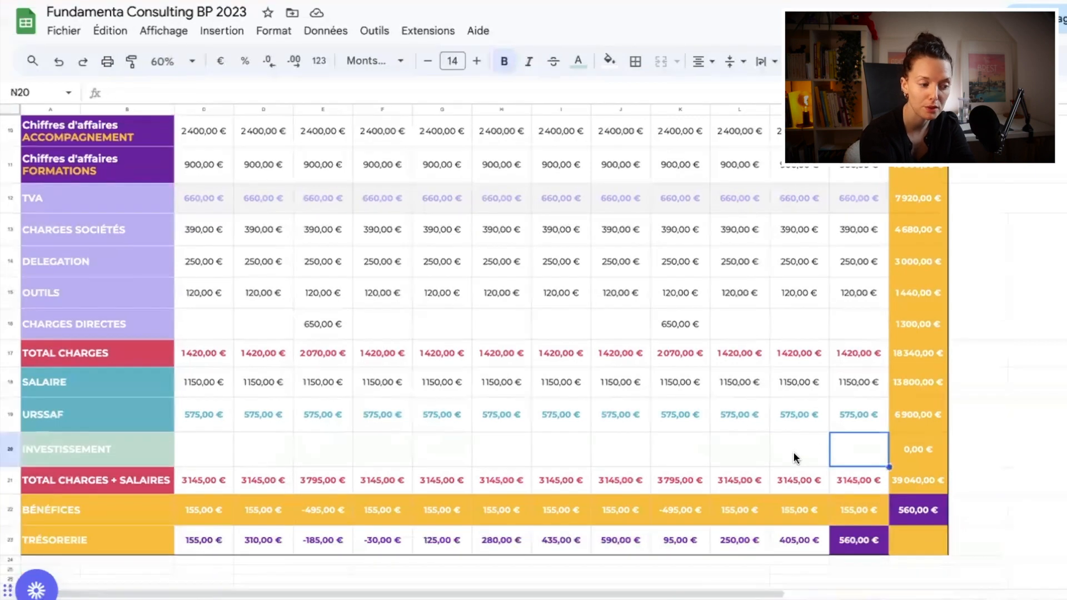
{"action": "type", "text": "560"}
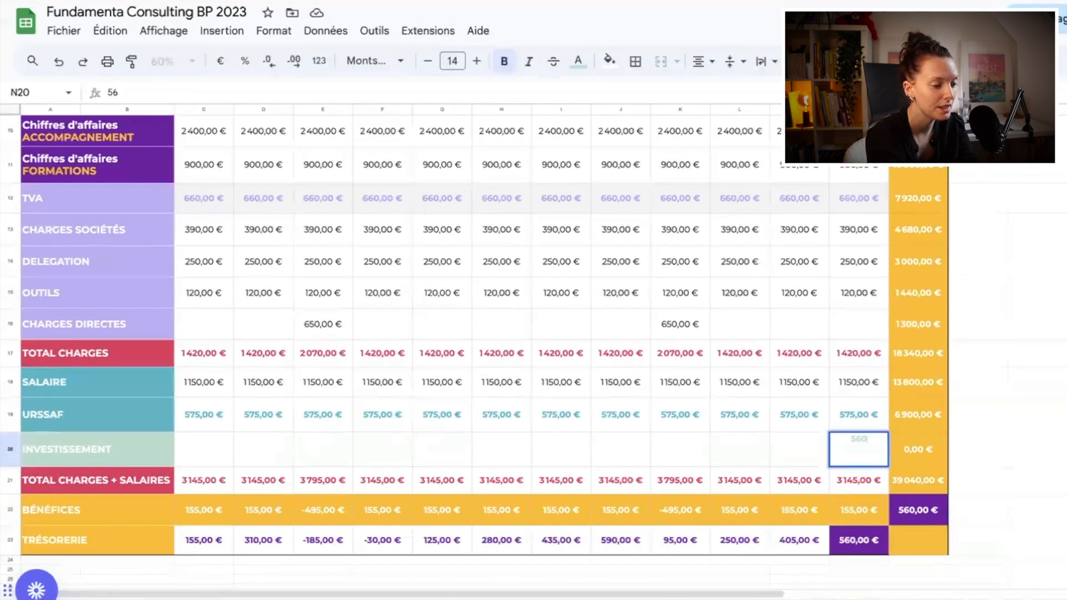
{"action": "key", "text": "Return"}
{"action": "left_click", "coordinate": [1034, 481]}
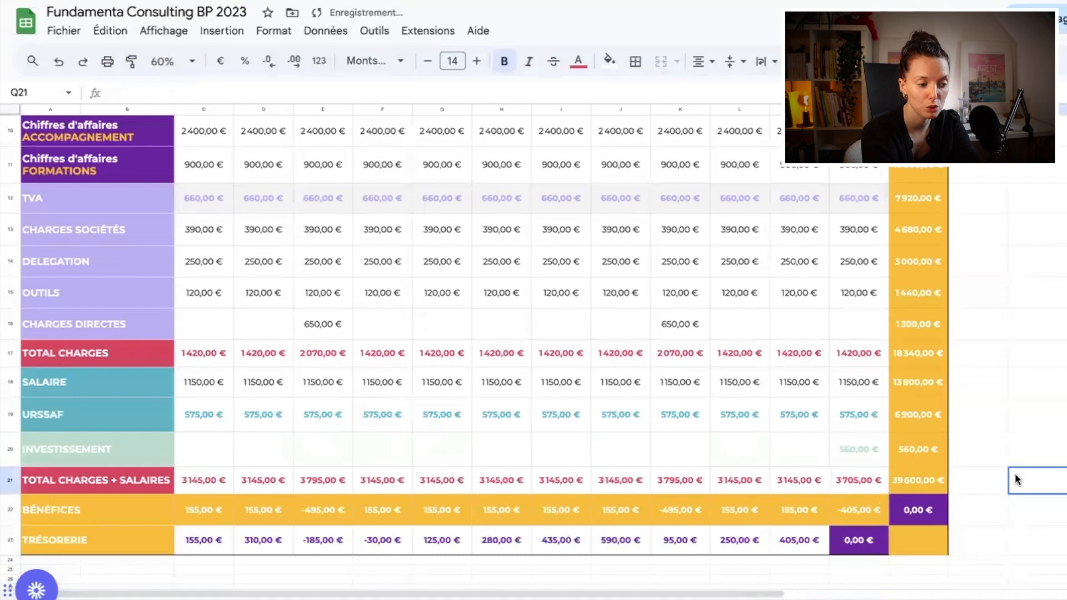
- Examine the Décembre investment, the Janvier Trésorerie and Bénéfices formulas, and the Janvier Accompagnement revenue and company charges
{"action": "left_click", "coordinate": [877, 453]}
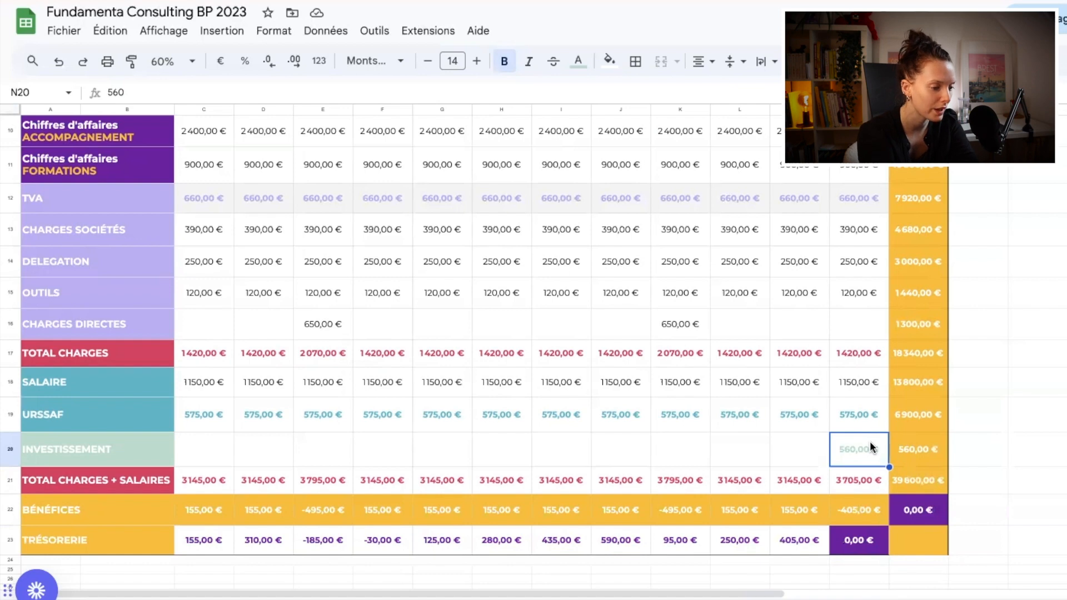
{"action": "left_click", "coordinate": [193, 532]}
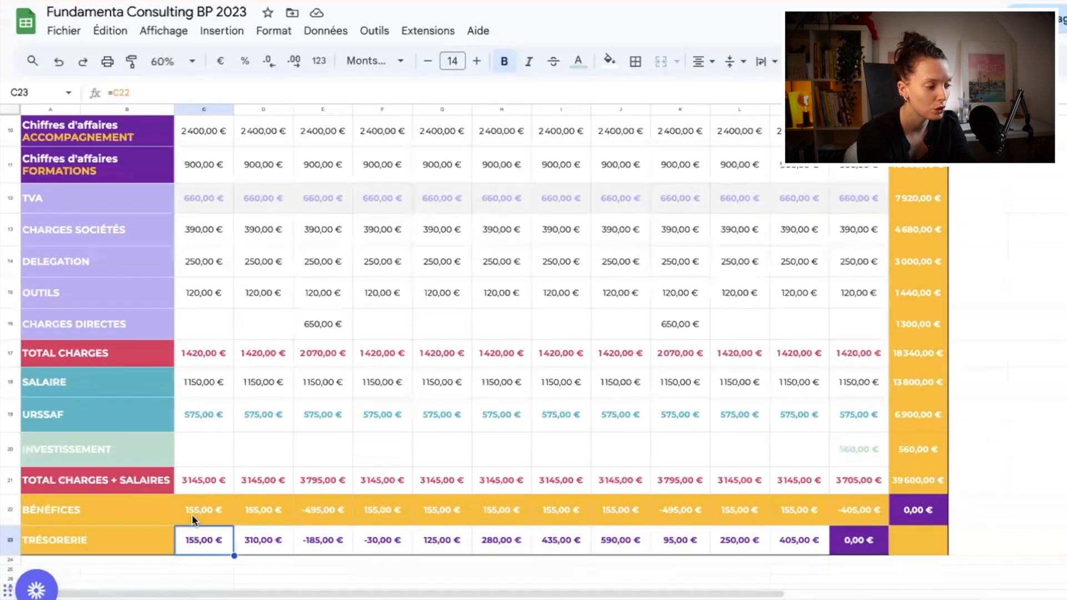
{"action": "left_click", "coordinate": [198, 513]}
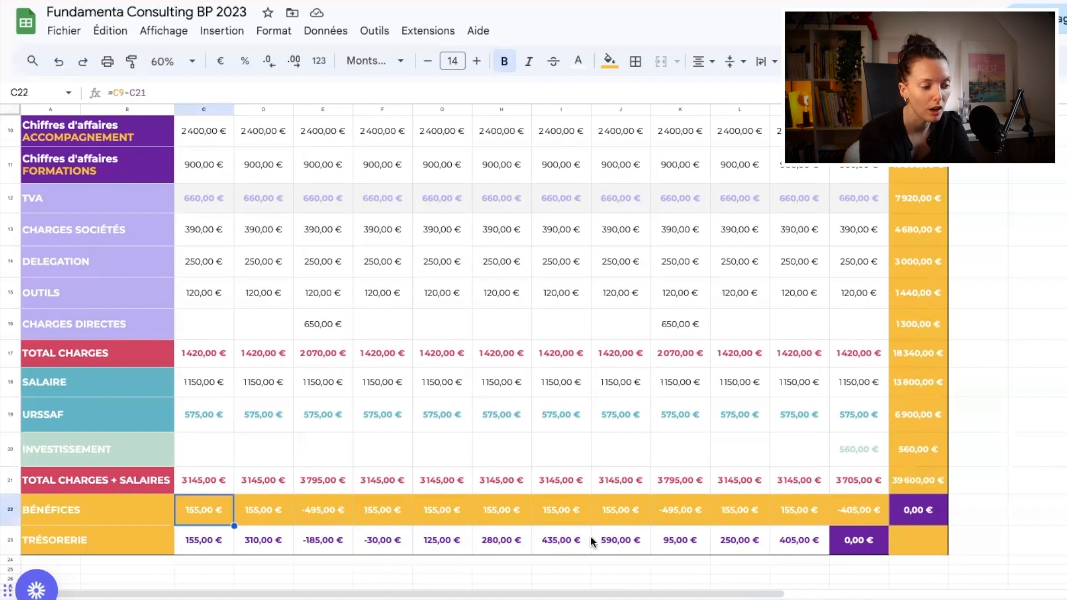
{"action": "left_click", "coordinate": [1017, 537]}
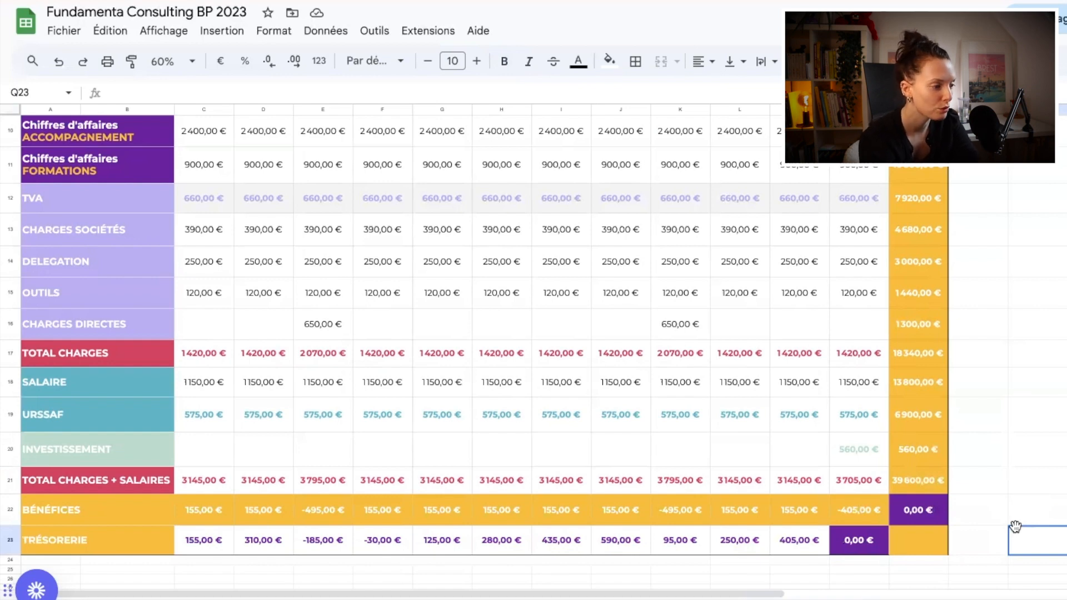
{"action": "scroll", "coordinate": [1015, 526], "scroll_direction": "up", "scroll_amount": 3}
{"action": "scroll", "coordinate": [1015, 526], "scroll_direction": "right", "scroll_amount": 1}
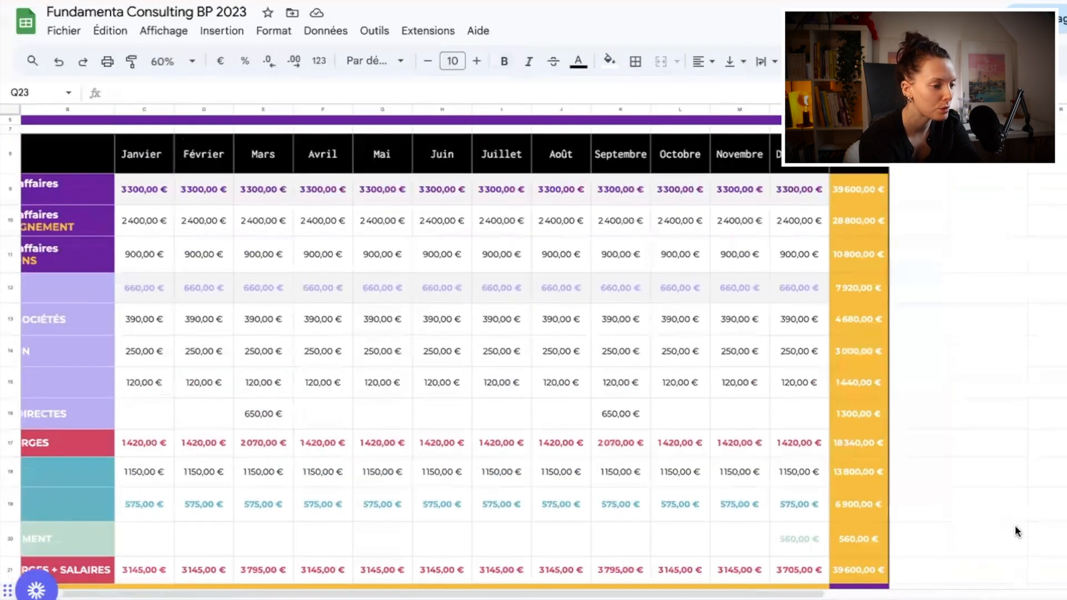
{"action": "left_click", "coordinate": [145, 221]}
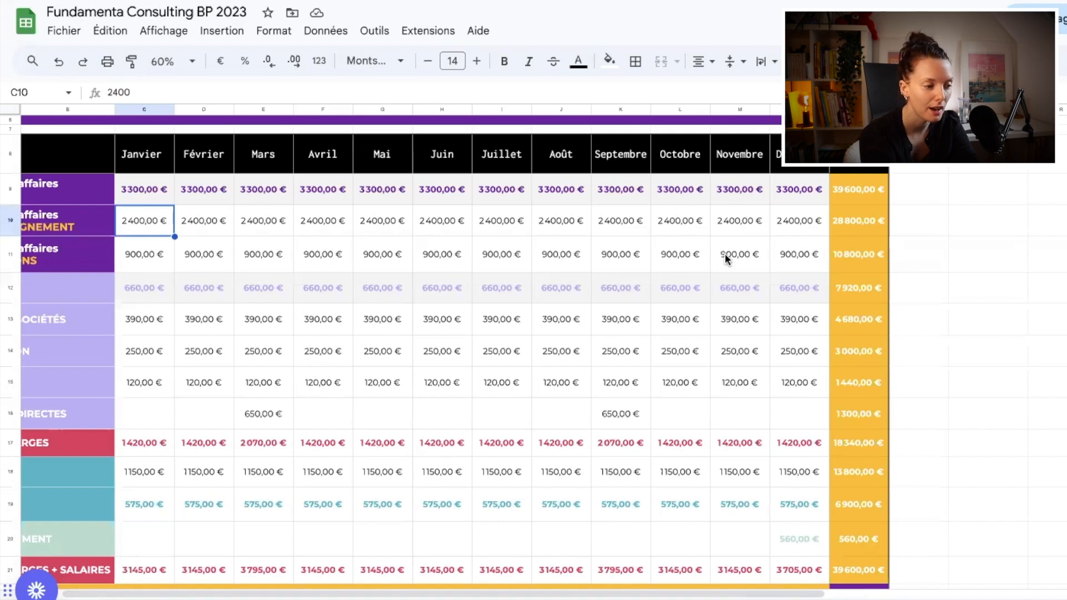
{"action": "scroll", "coordinate": [201, 292], "scroll_direction": "left", "scroll_amount": 2}
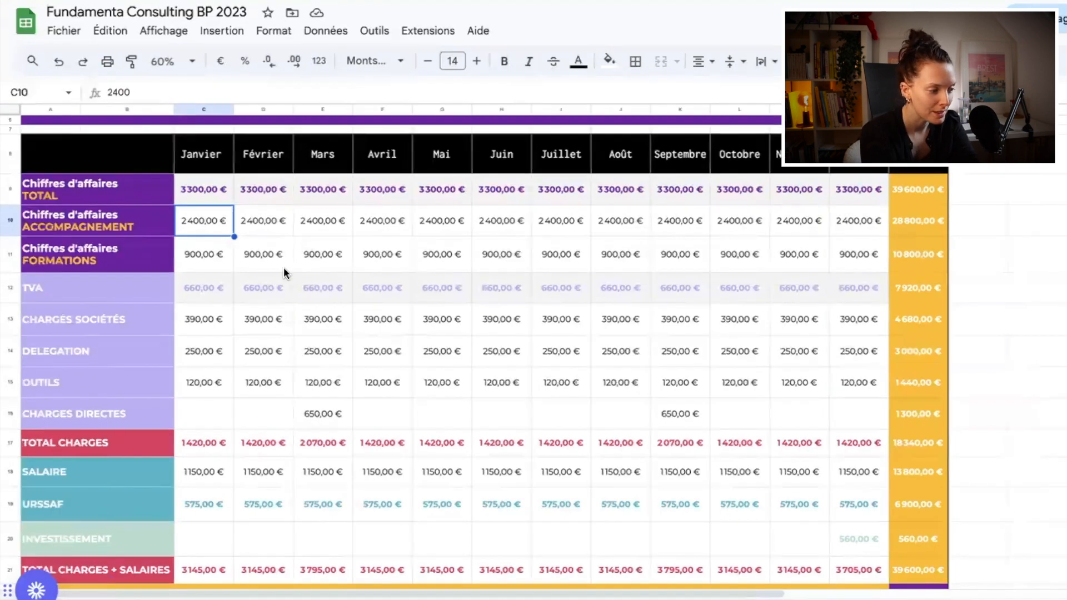
{"action": "left_click", "coordinate": [212, 320]}
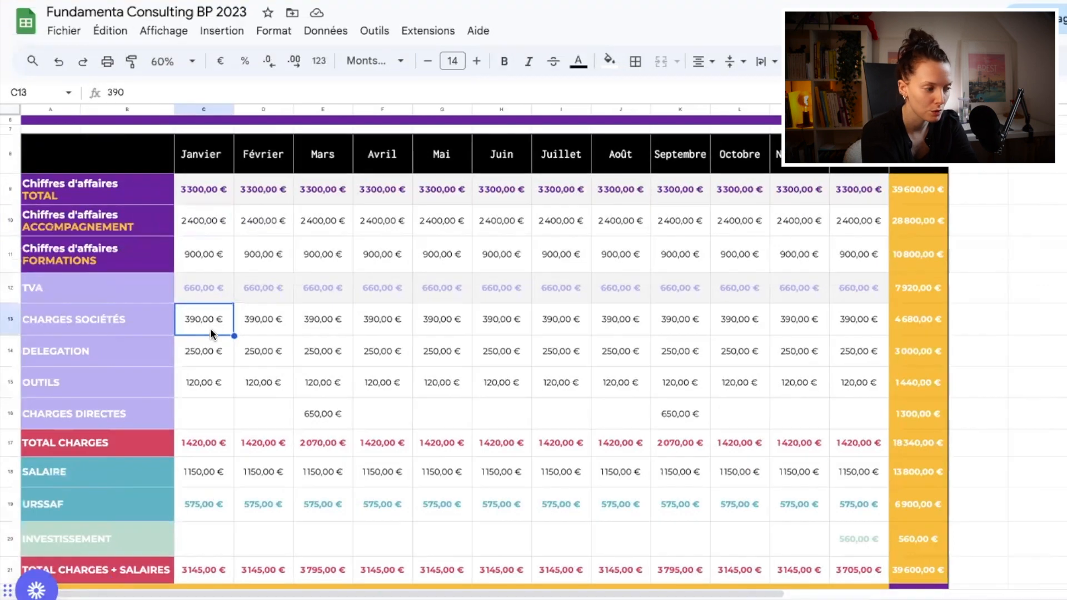
- Set the Delegation amount for Janvier to 300 and fill it across through Mars
{"action": "left_click", "coordinate": [202, 351]}
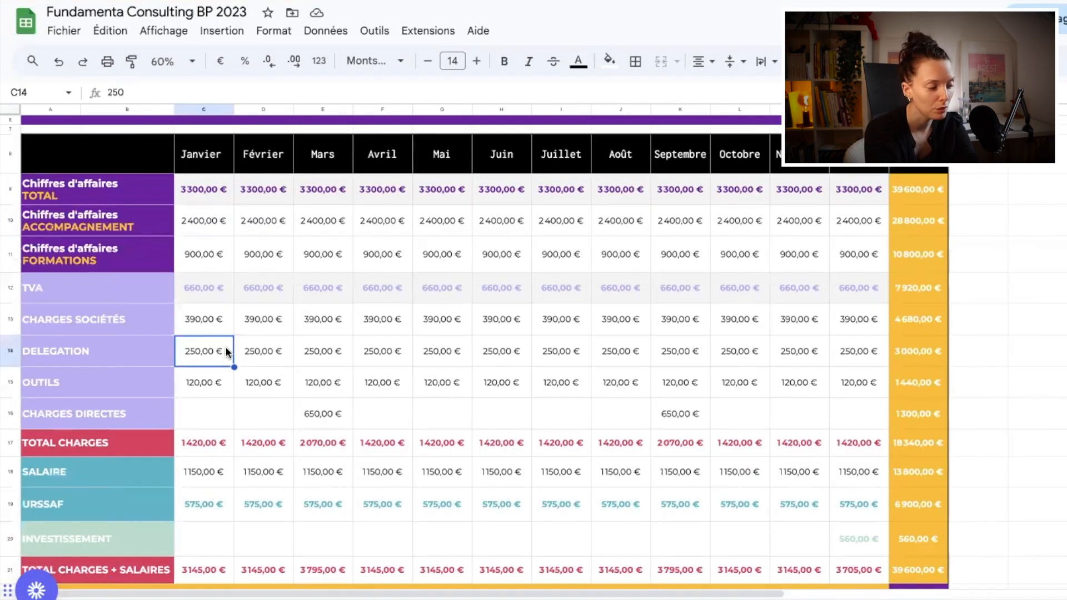
{"action": "type", "text": "3000"}
{"action": "key", "text": "Return"}
{"action": "left_click", "coordinate": [195, 352]}
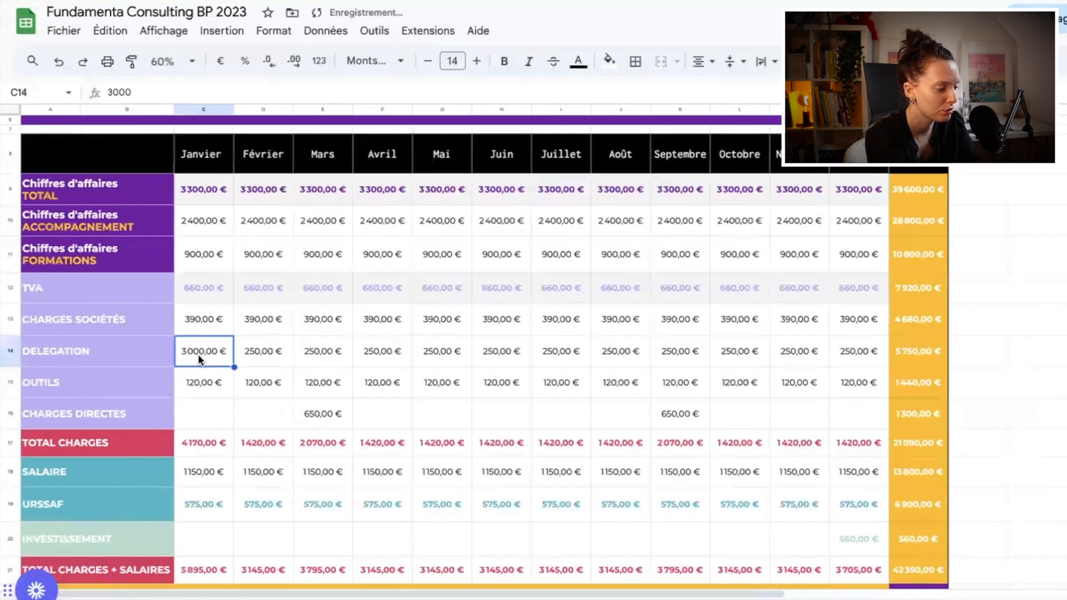
{"action": "type", "text": "300"}
{"action": "key", "text": "Return"}
{"action": "left_click", "coordinate": [215, 351]}
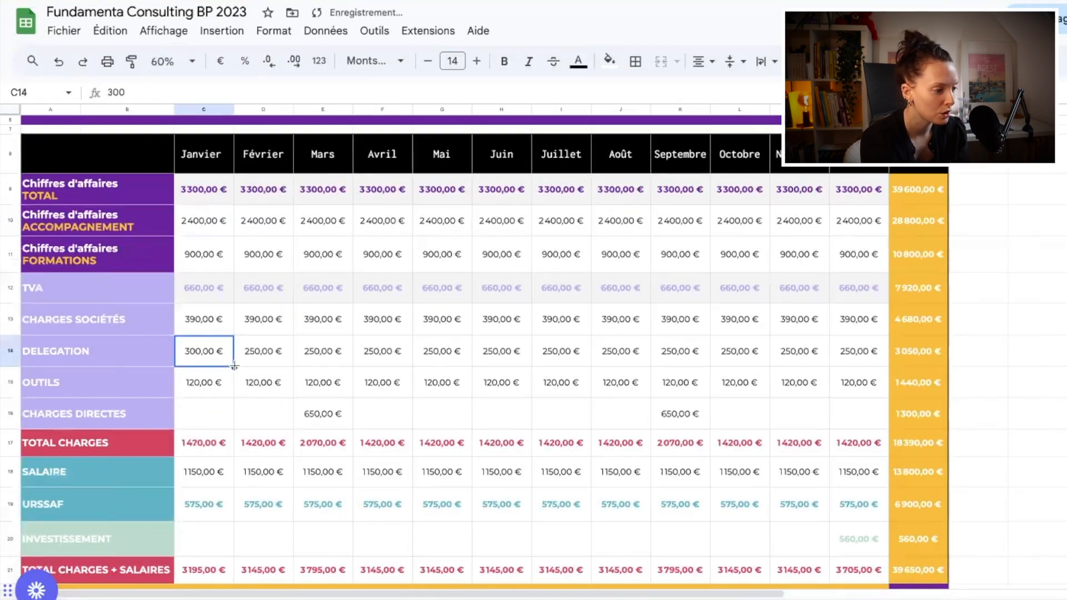
{"action": "left_click_drag", "start_coordinate": [234, 366], "coordinate": [339, 360]}
- Set the Delegation amount for Avril to 600 and fill it across through Décembre
{"action": "left_click", "coordinate": [386, 355]}
{"action": "type", "text": "600"}
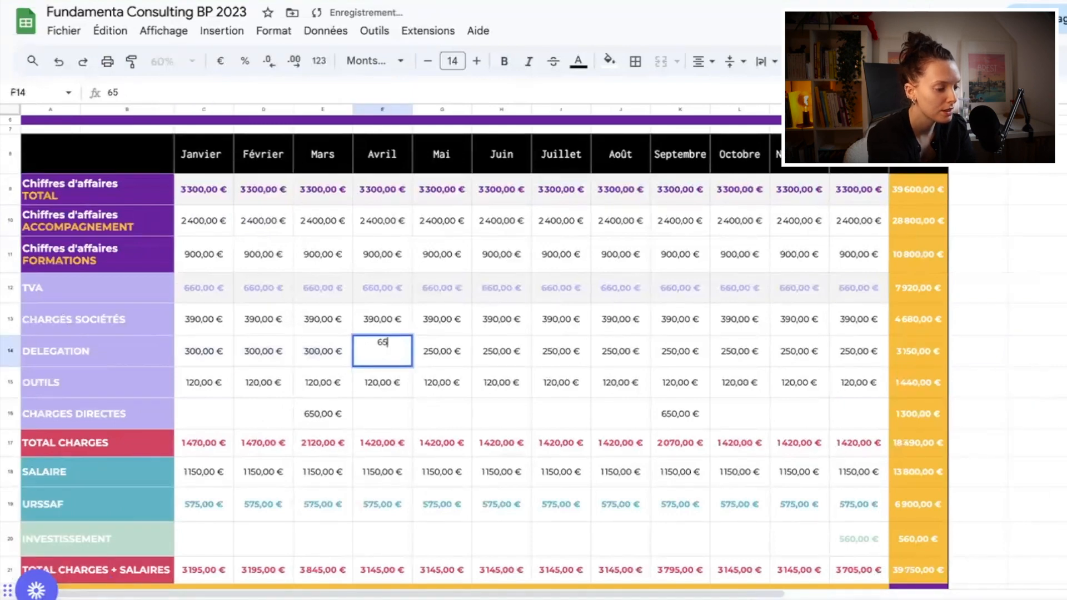
{"action": "key", "text": "Return"}
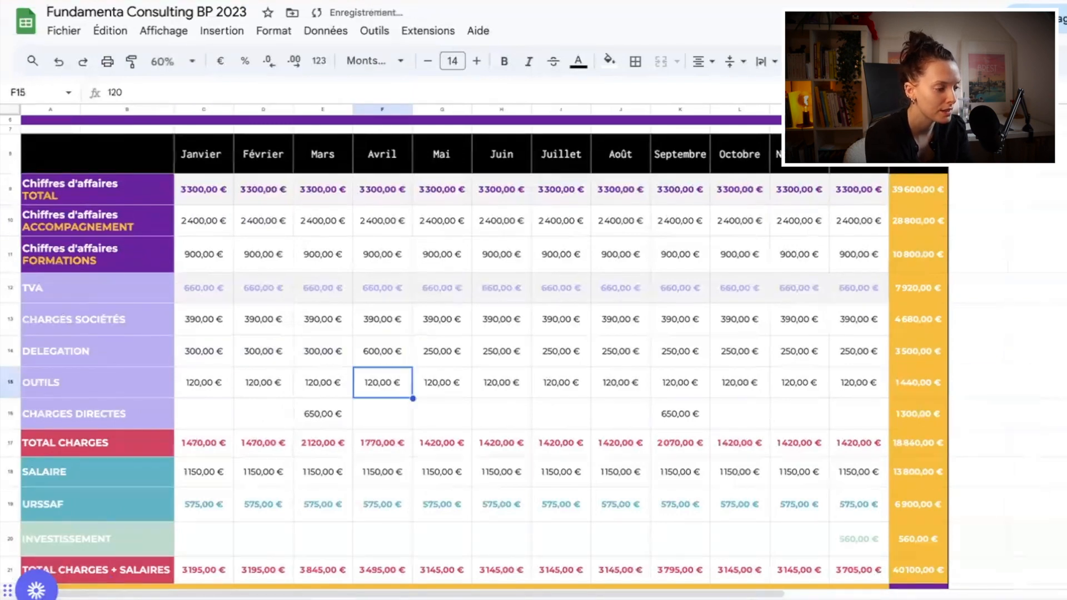
{"action": "left_click", "coordinate": [398, 356]}
{"action": "left_click_drag", "start_coordinate": [413, 367], "coordinate": [867, 368]}
{"action": "left_click", "coordinate": [1017, 361]}
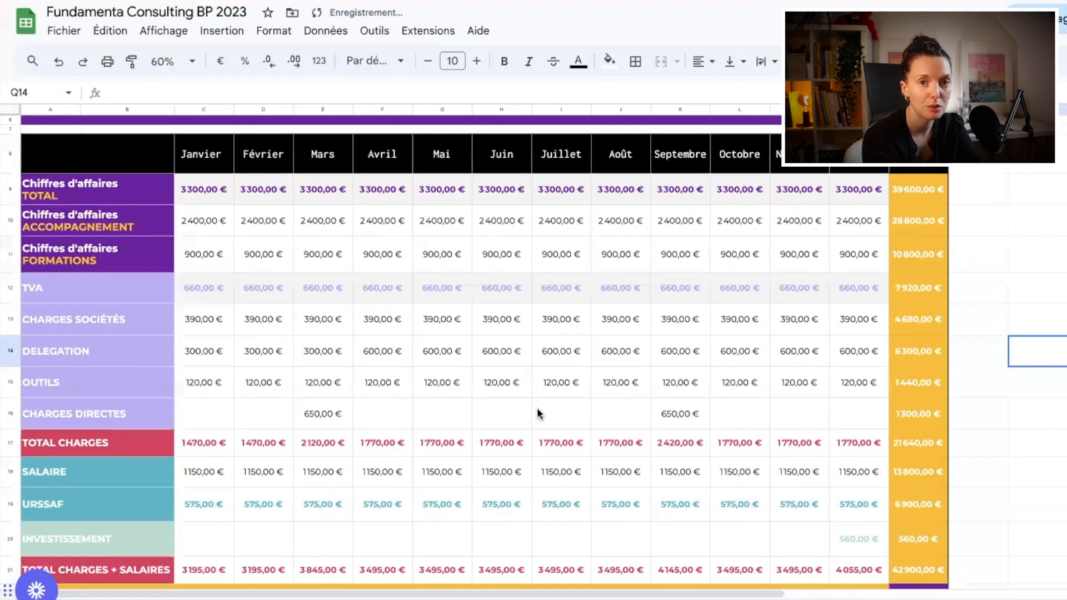
- Clear the Charges directes amounts for Mars and Septembre
{"action": "left_click", "coordinate": [340, 418]}
{"action": "key", "text": "Delete"}
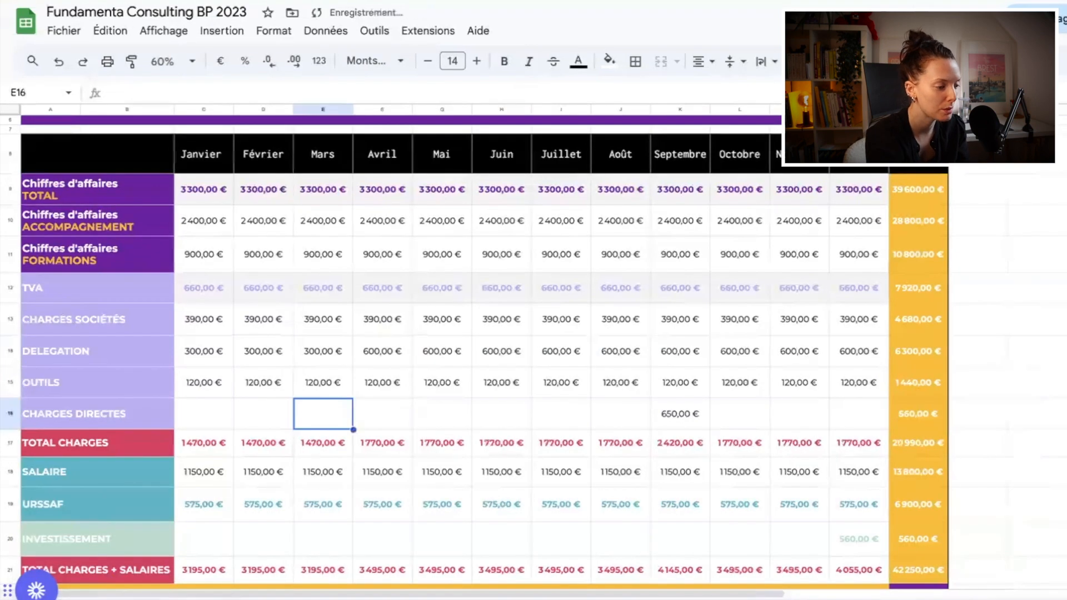
{"action": "left_click", "coordinate": [691, 405]}
{"action": "key", "text": "Delete"}
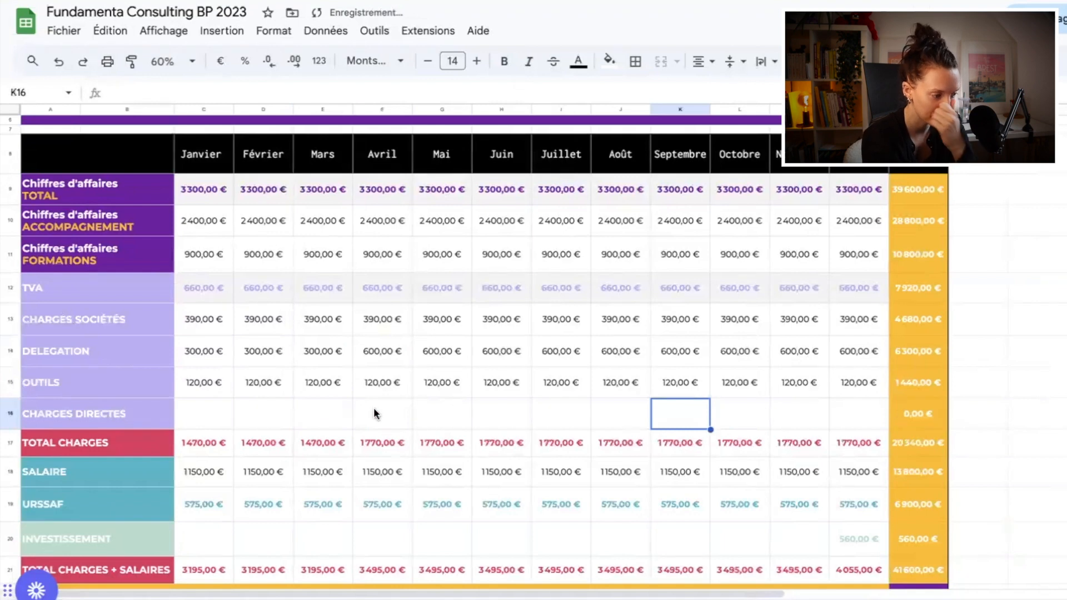
- Enter 100 as the Charges directes amount for Juillet
{"action": "left_click", "coordinate": [316, 414]}
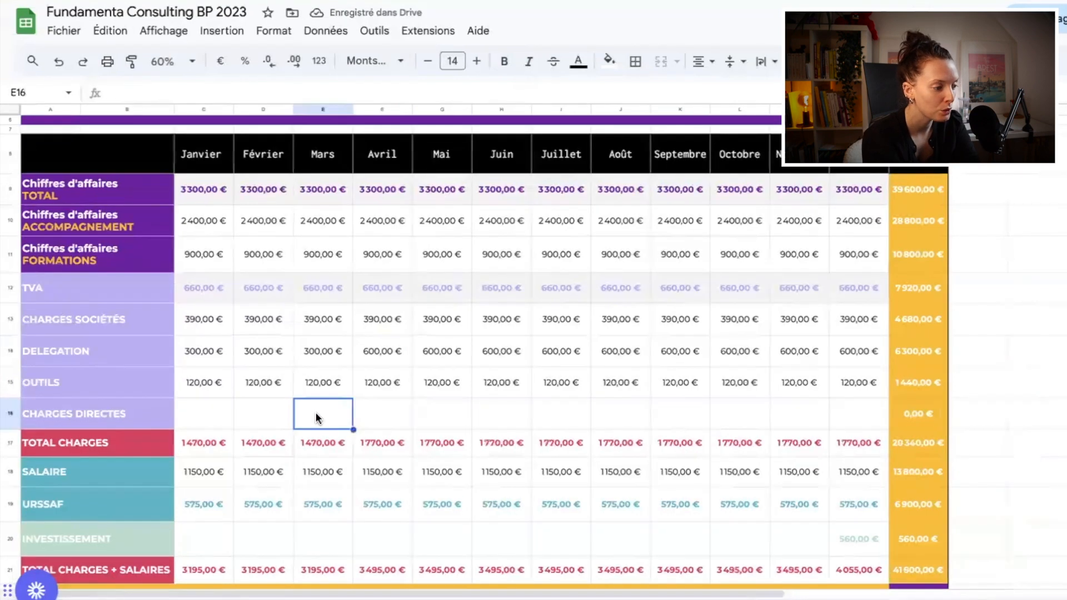
{"action": "left_click", "coordinate": [513, 418]}
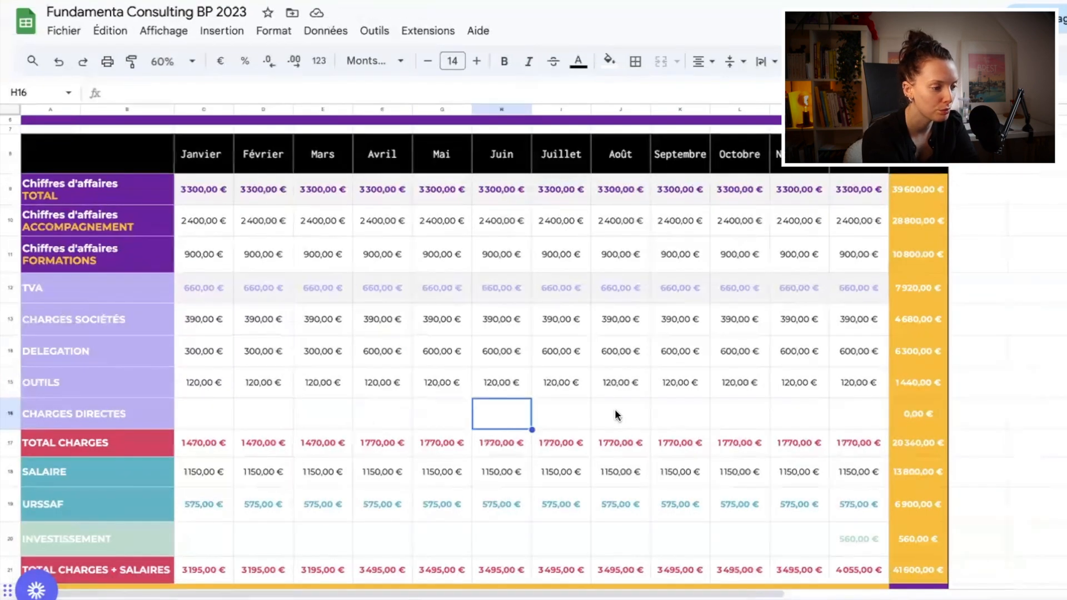
{"action": "left_click", "coordinate": [557, 420]}
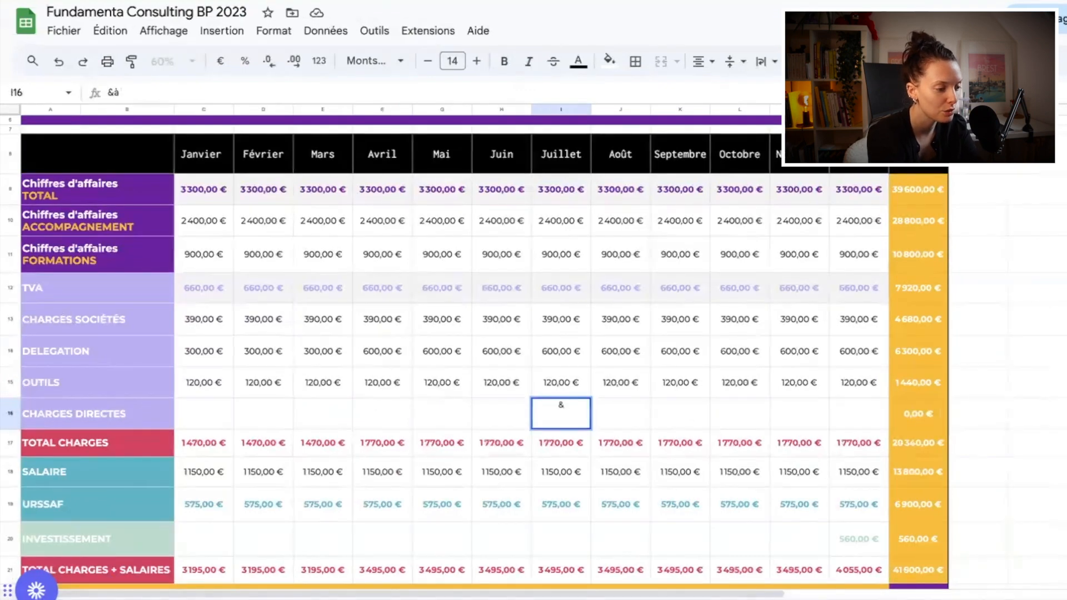
{"action": "type", "text": "100"}
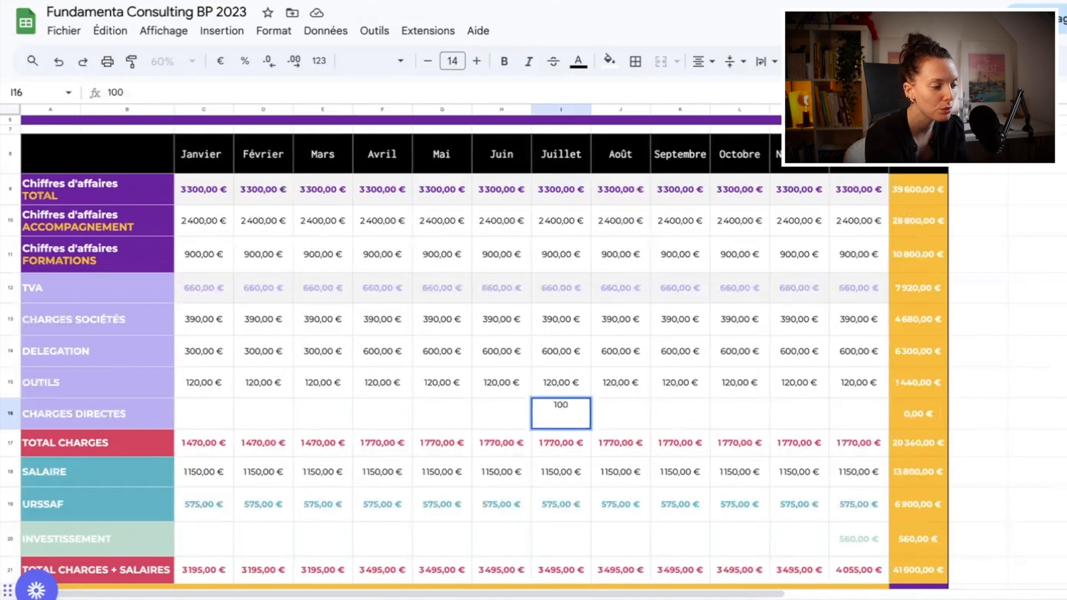
{"action": "key", "text": "Return"}
- Copy the Juillet Charges directes amount into Septembre and Octobre
{"action": "left_click", "coordinate": [576, 413]}
{"action": "key", "text": "ctrl+c"}
{"action": "left_click", "coordinate": [631, 419]}
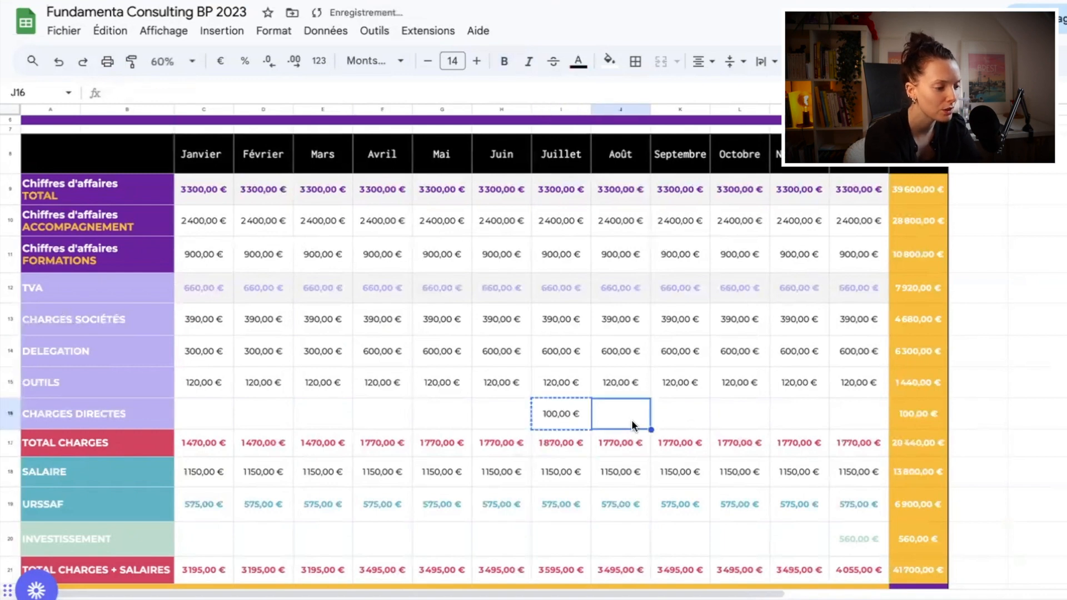
{"action": "left_click", "coordinate": [688, 419]}
{"action": "key", "text": "ctrl+v"}
{"action": "left_click", "coordinate": [729, 423]}
{"action": "key", "text": "ctrl+v"}
{"action": "left_click", "coordinate": [776, 419]}
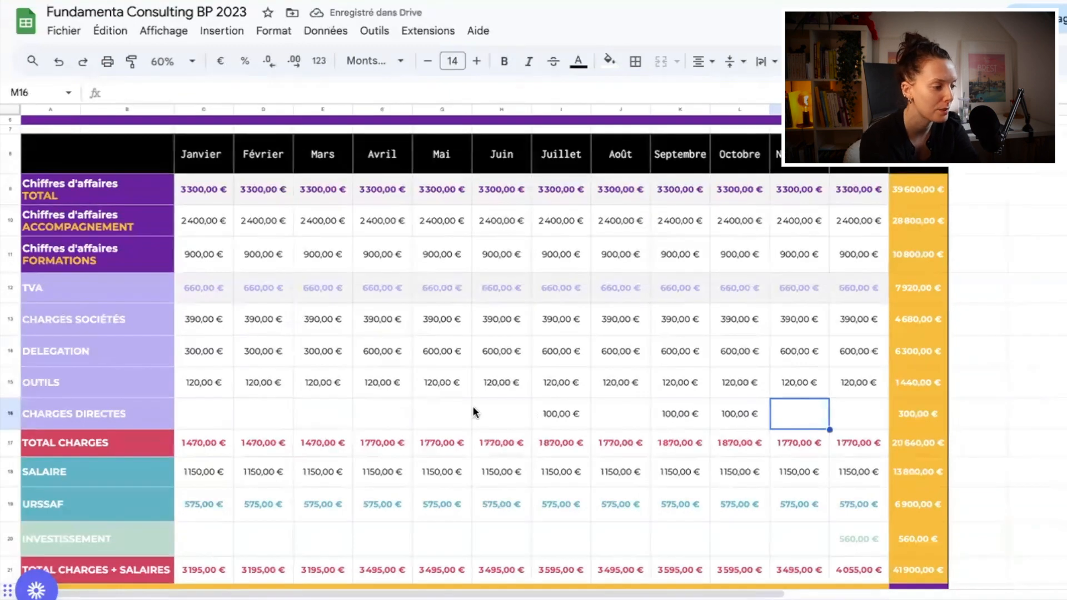
- Clear the Salaire amounts from Janvier through Juin
{"action": "left_click", "coordinate": [210, 391]}
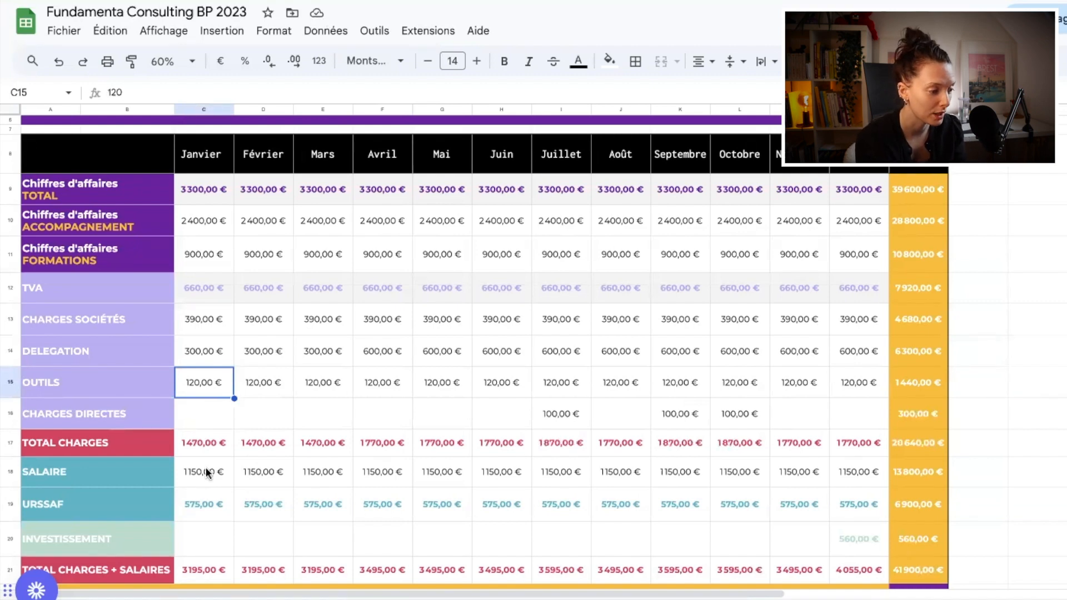
{"action": "left_click_drag", "start_coordinate": [206, 472], "coordinate": [486, 467]}
{"action": "key", "text": "Delete"}
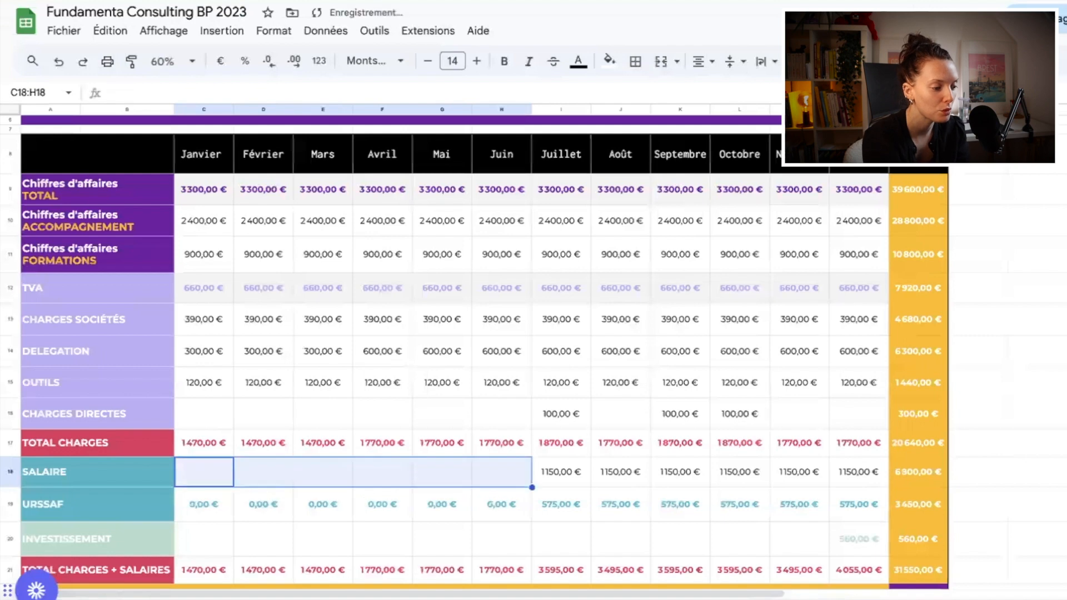
{"action": "left_click", "coordinate": [667, 495]}
- Set the Salaire amount to 1600 for Juillet and copy it across every month through Décembre
{"action": "scroll", "coordinate": [517, 471], "scroll_direction": "down", "scroll_amount": 3}
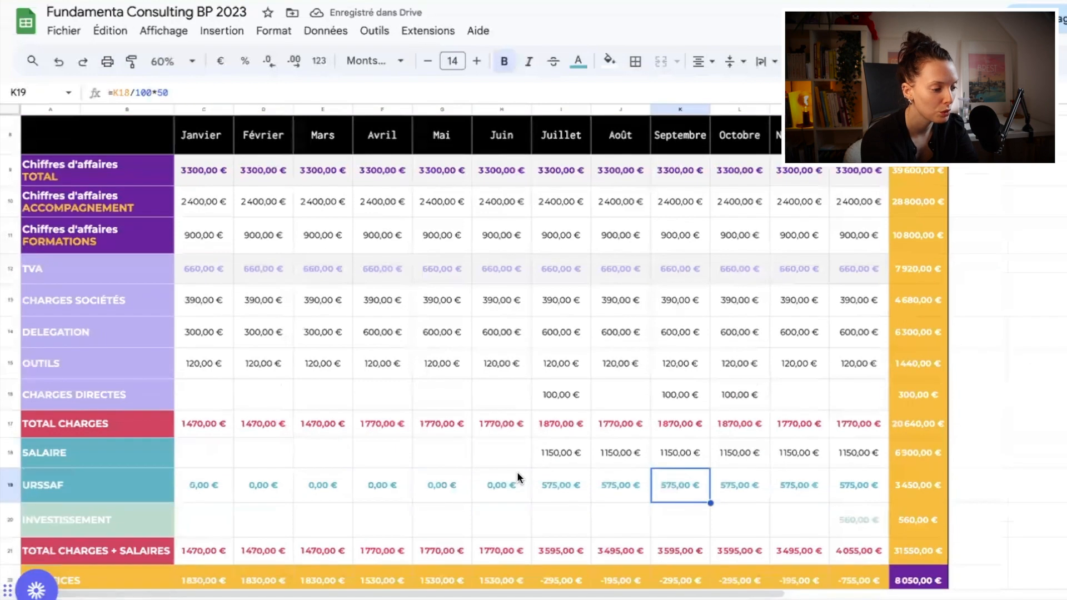
{"action": "left_click", "coordinate": [489, 510]}
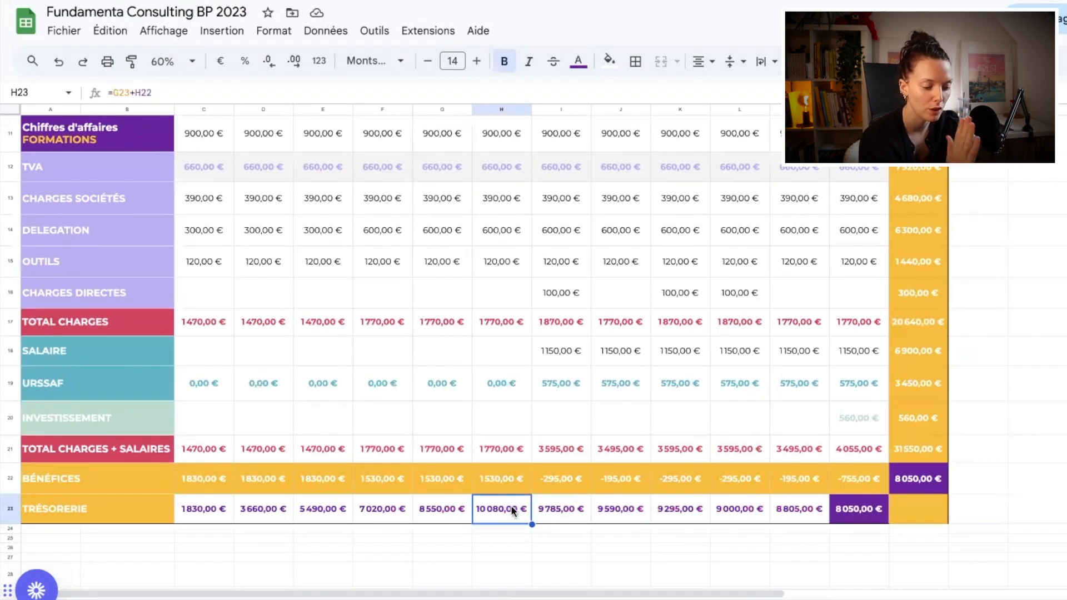
{"action": "left_click", "coordinate": [542, 344]}
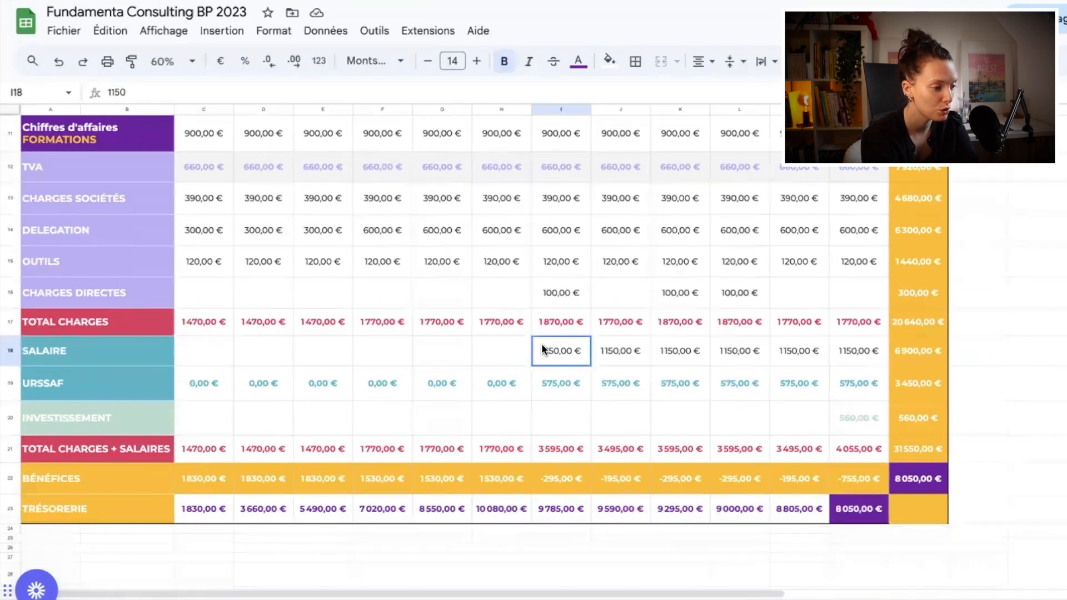
{"action": "type", "text": "1600"}
{"action": "key", "text": "Return"}
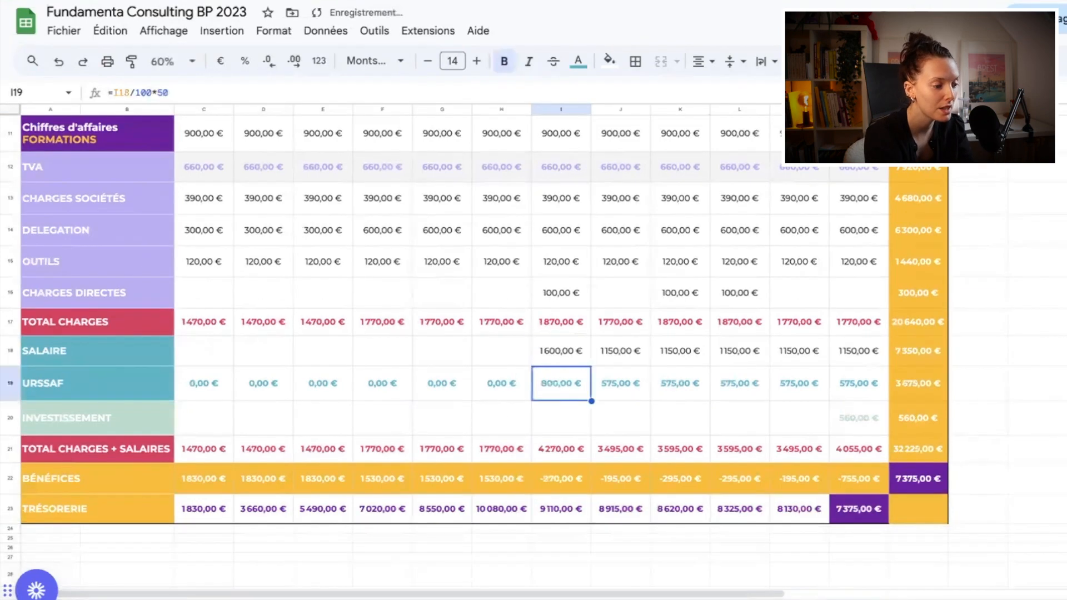
{"action": "left_click", "coordinate": [562, 340]}
{"action": "left_click_drag", "start_coordinate": [593, 365], "coordinate": [855, 358]}
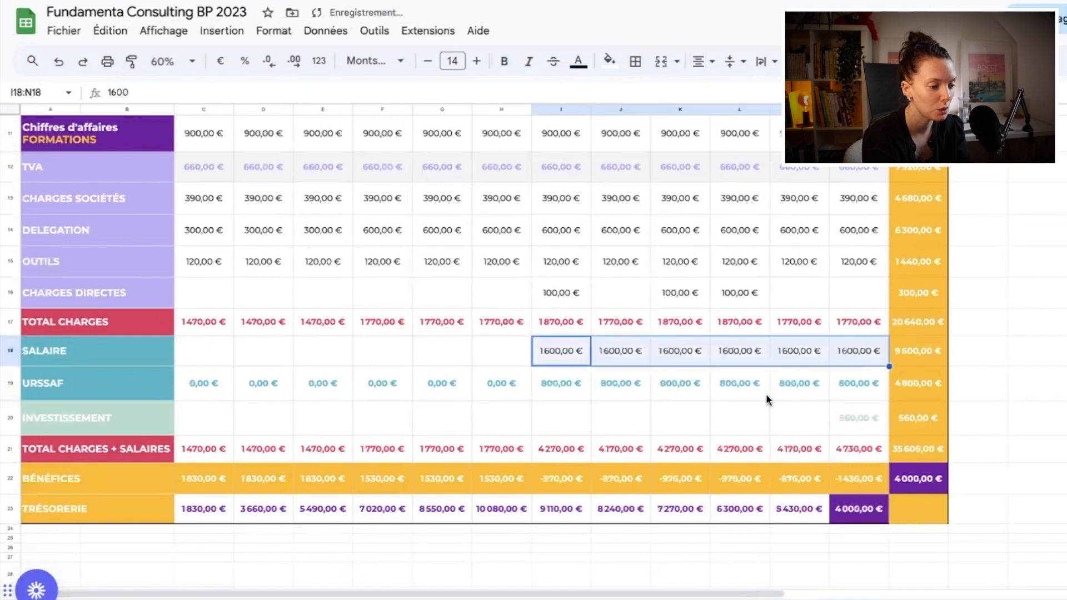
{"action": "left_click", "coordinate": [762, 395]}
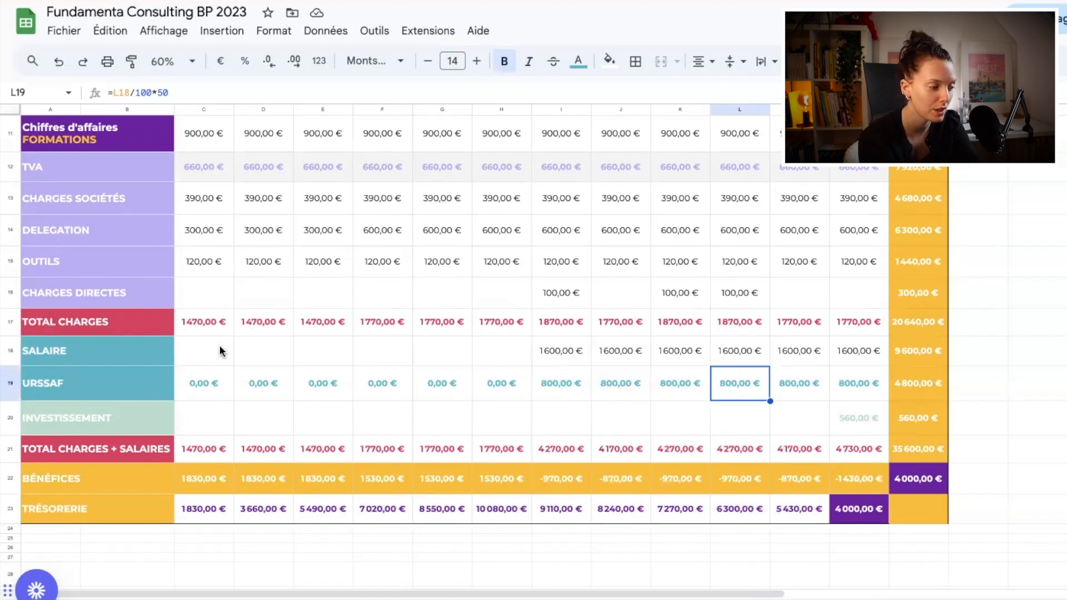
- Clear the Investissement amount for Décembre
{"action": "left_click", "coordinate": [865, 413]}
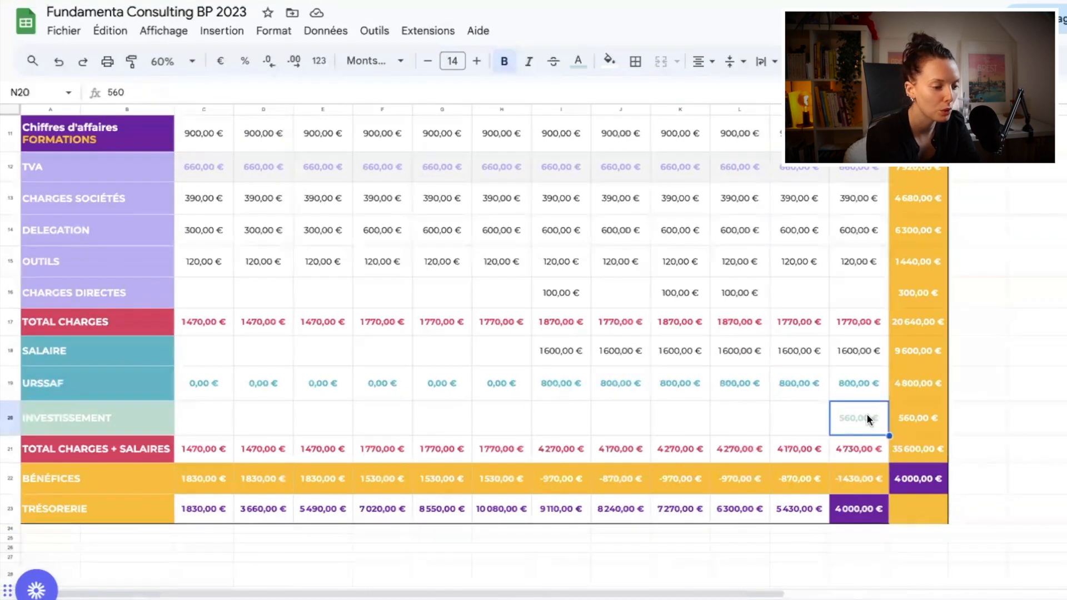
{"action": "key", "text": "Delete"}
{"action": "left_click", "coordinate": [259, 420]}
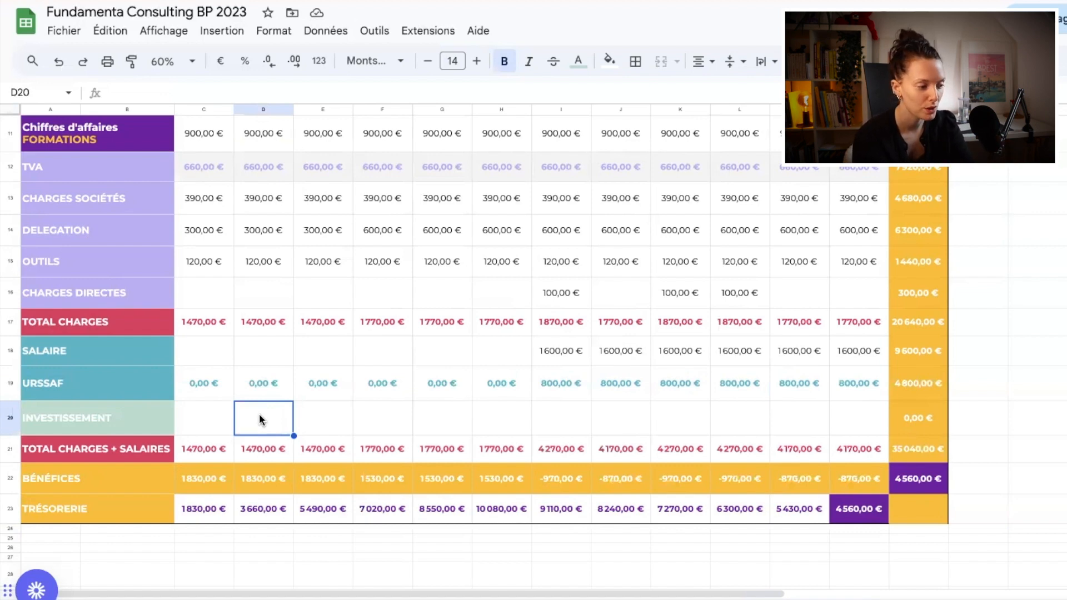
- Review how the Juillet charges, Salaire and URSSAF feed the July–December combined totals and the year-end Trésorerie
{"action": "left_click", "coordinate": [855, 509]}
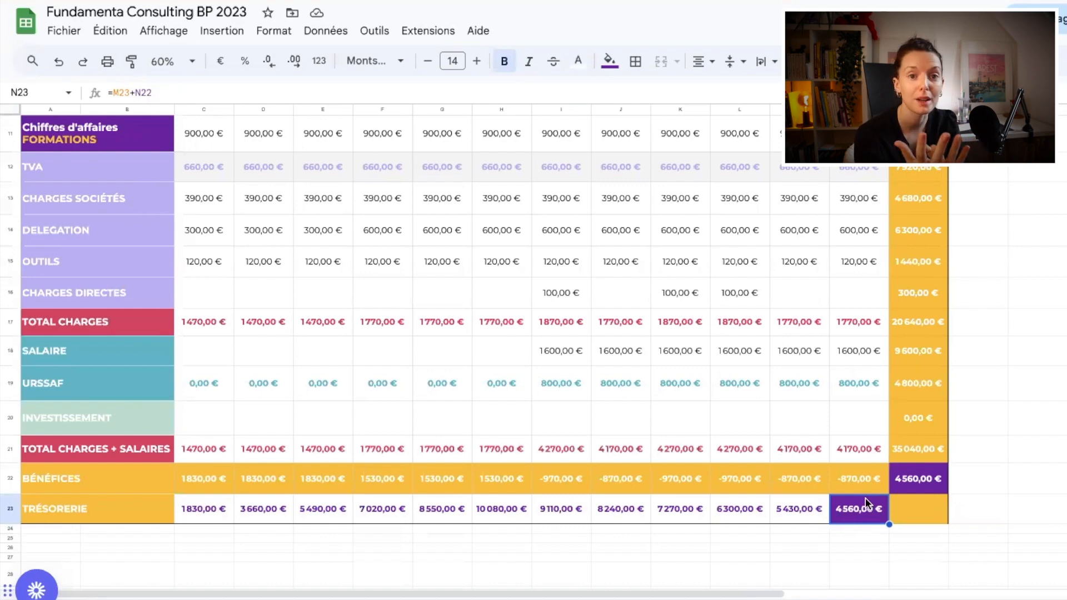
{"action": "scroll", "coordinate": [778, 436], "scroll_direction": "up", "scroll_amount": 2}
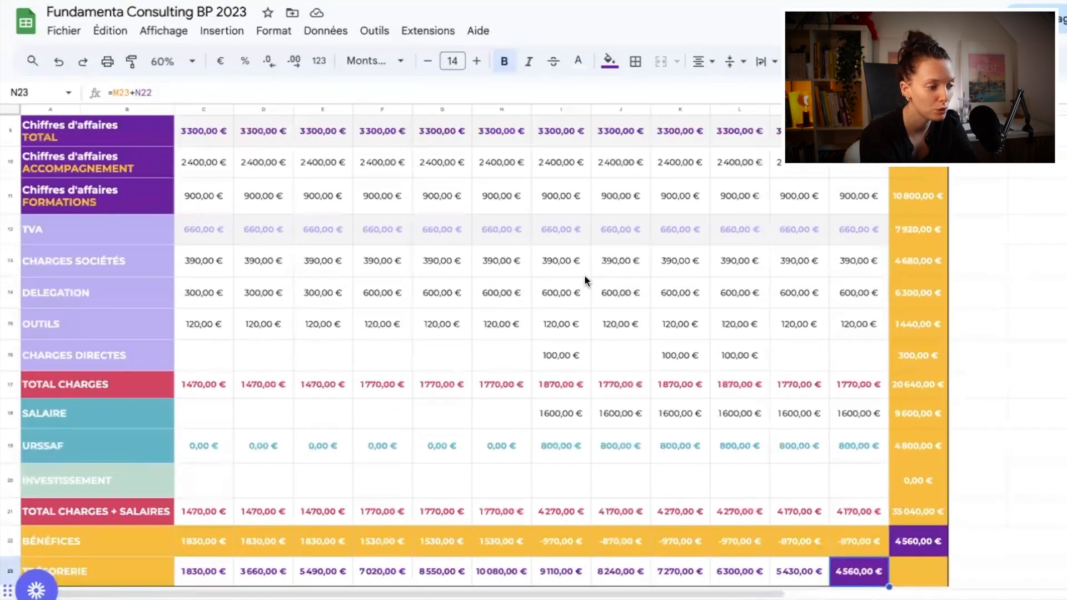
{"action": "left_click", "coordinate": [442, 293]}
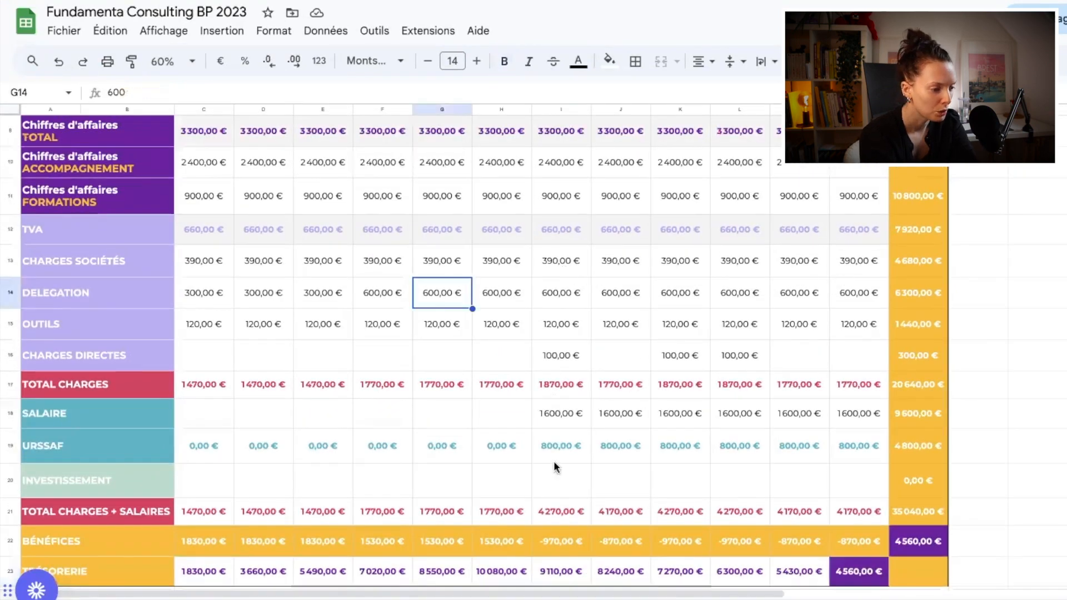
{"action": "left_click", "coordinate": [552, 511]}
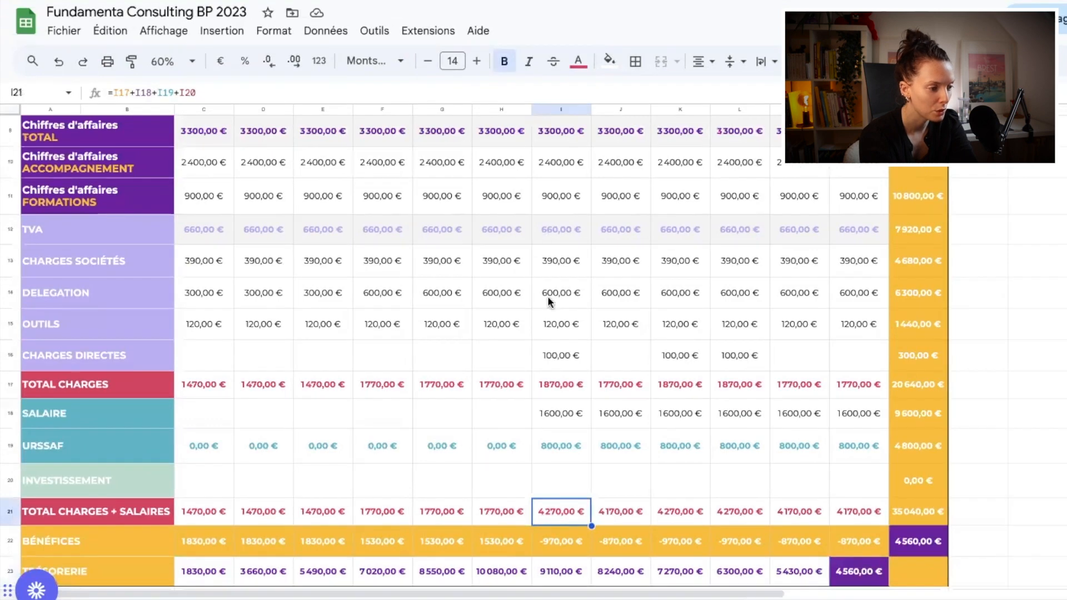
{"action": "left_click_drag", "start_coordinate": [558, 235], "coordinate": [561, 352]}
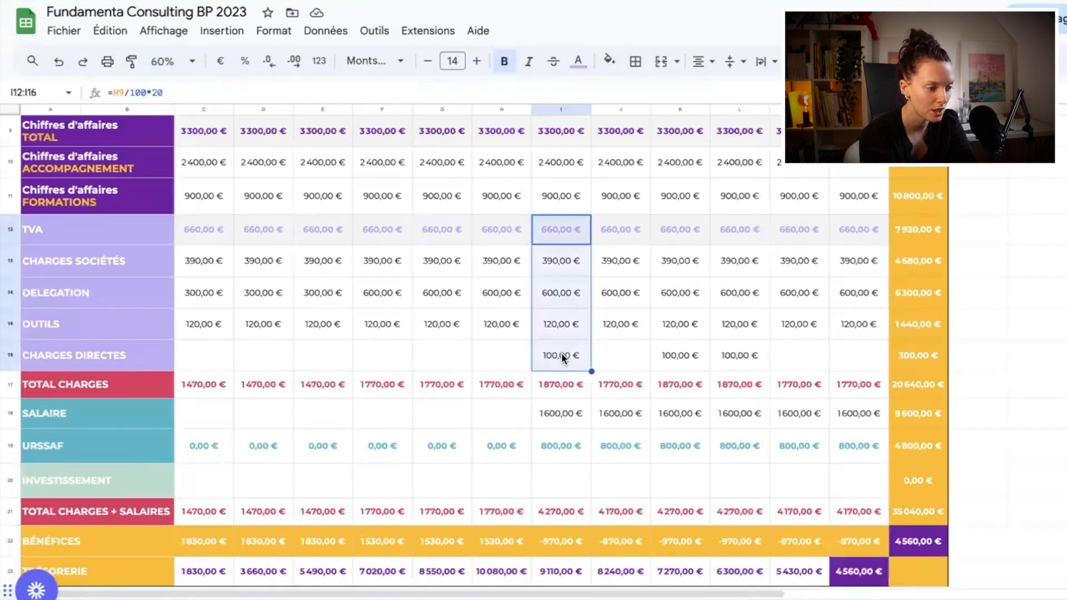
{"action": "left_click", "coordinate": [558, 389]}
{"action": "left_click_drag", "start_coordinate": [558, 399], "coordinate": [569, 446]}
{"action": "left_click", "coordinate": [562, 512]}
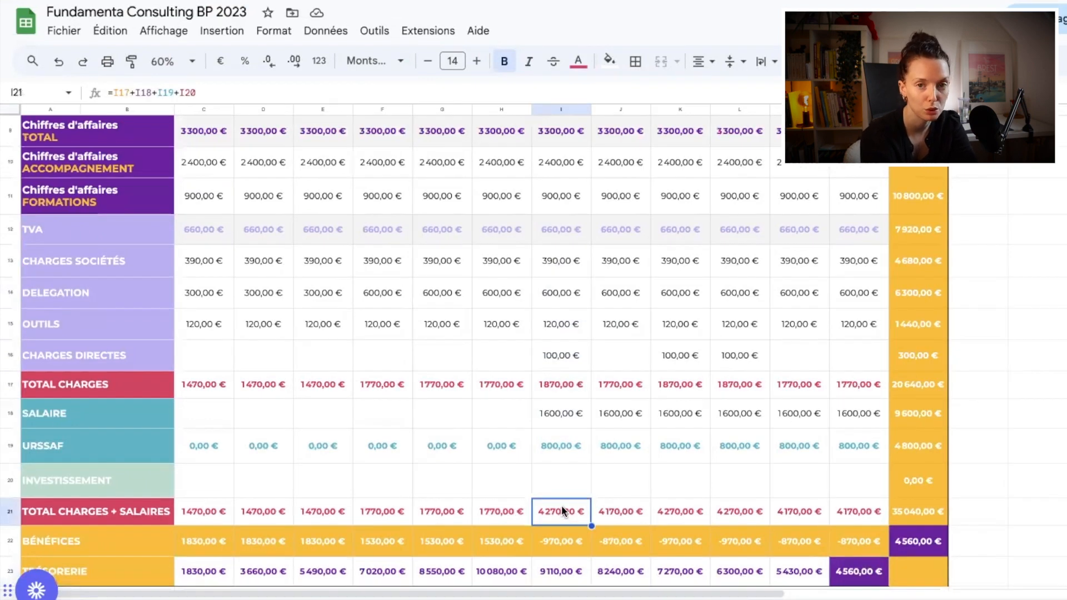
{"action": "left_click", "coordinate": [833, 507], "text": "shift"}
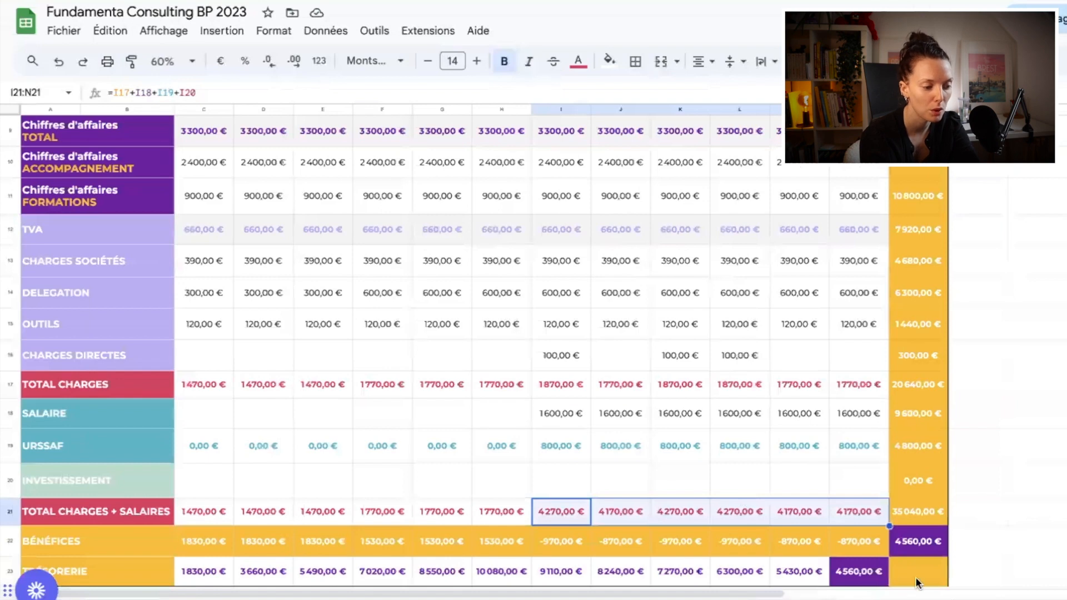
{"action": "left_click", "coordinate": [856, 575]}
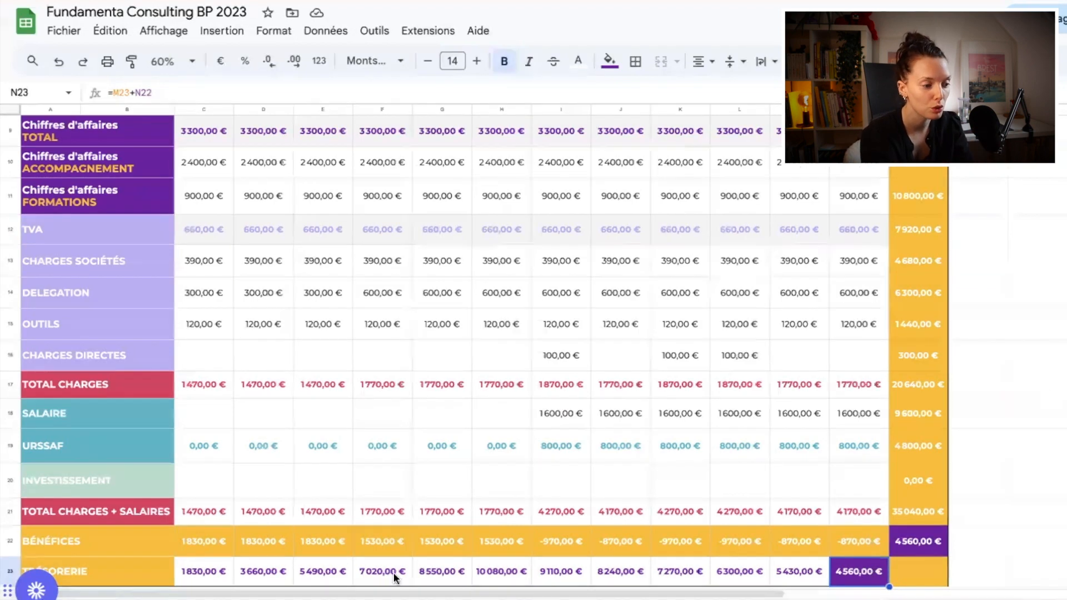
{"action": "scroll", "coordinate": [979, 437], "scroll_direction": "up", "scroll_amount": 1}
{"action": "scroll", "coordinate": [980, 437], "scroll_direction": "up", "scroll_amount": 2}
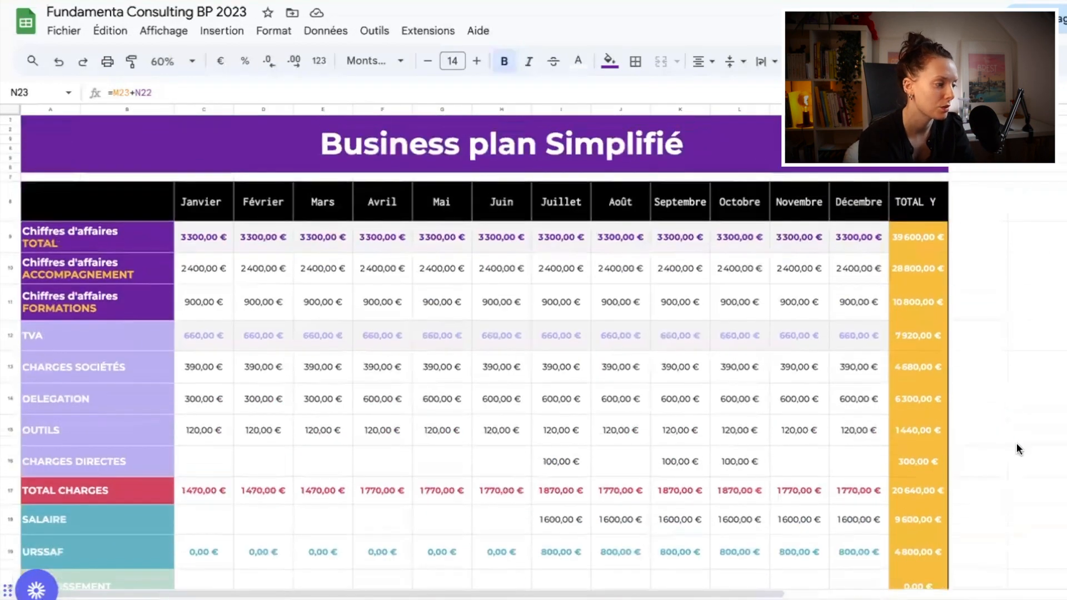
{"action": "left_click", "coordinate": [1017, 444]}
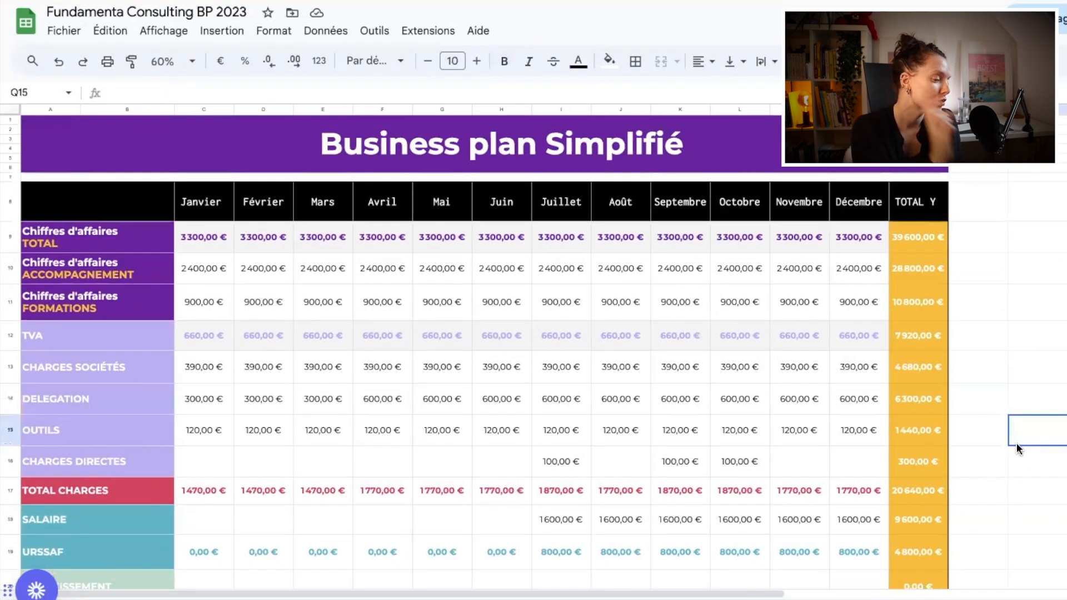